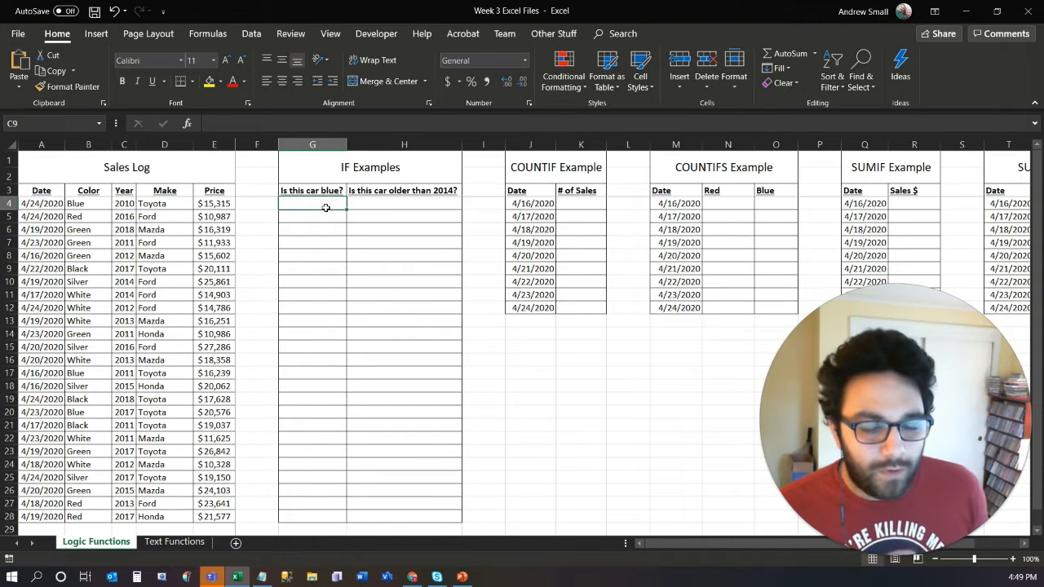
- Begin an IF formula in G4 whose logical test checks whether B4 equals "Blue"
{"action": "type", "text": "="}
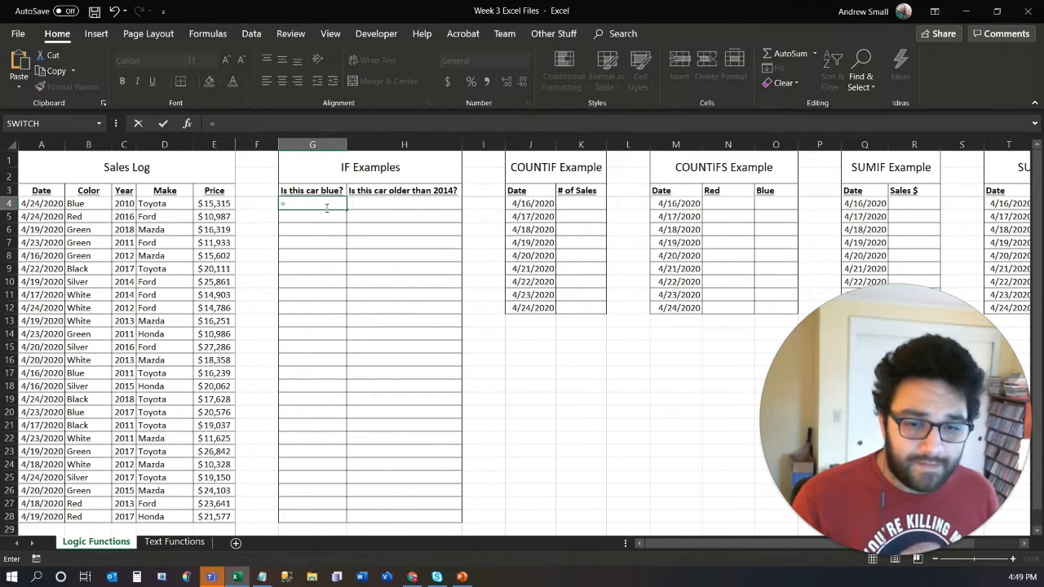
{"action": "type", "text": "if"}
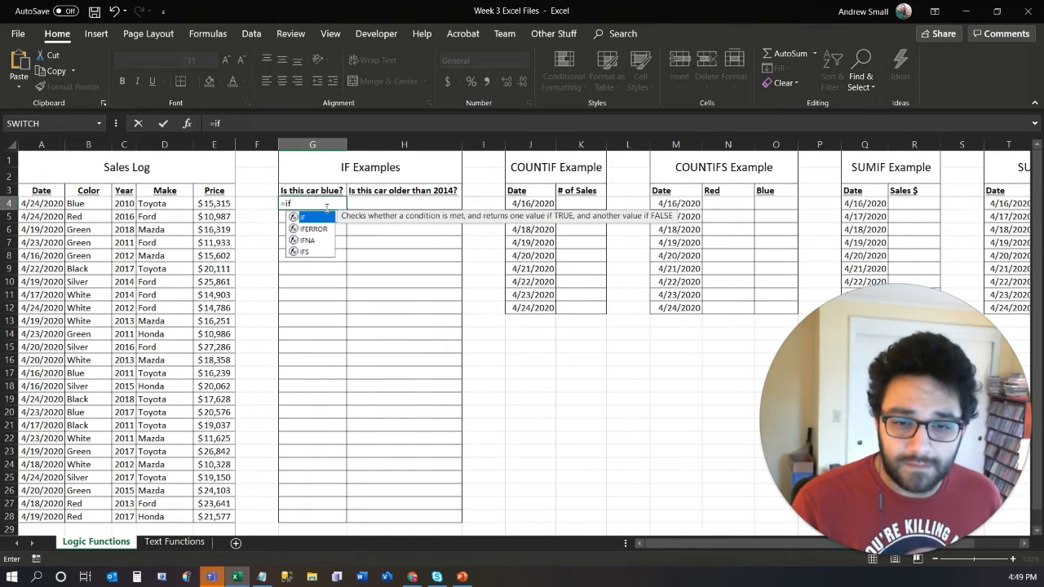
{"action": "key", "text": "Tab"}
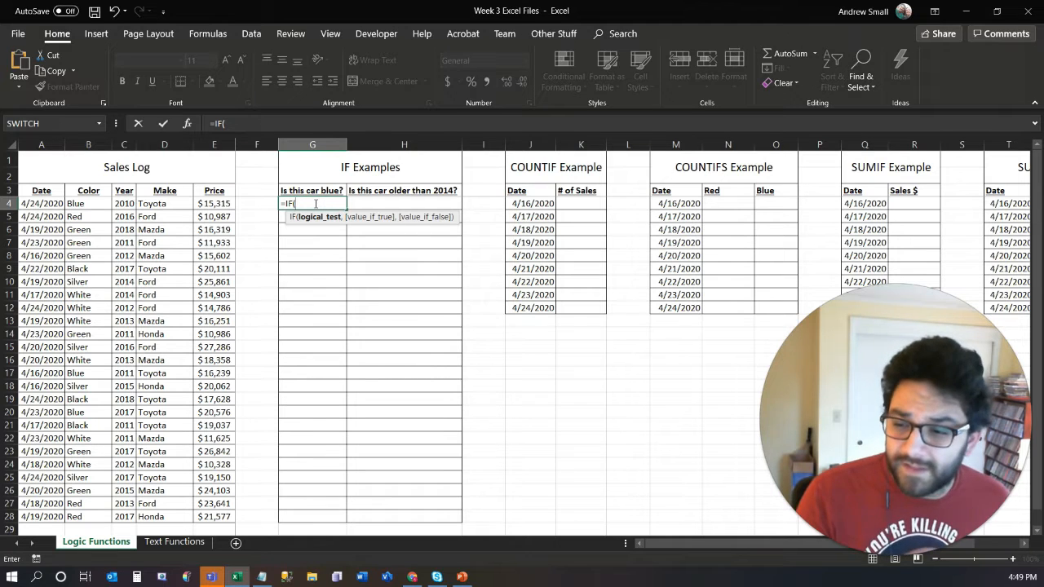
{"action": "left_click", "coordinate": [77, 204]}
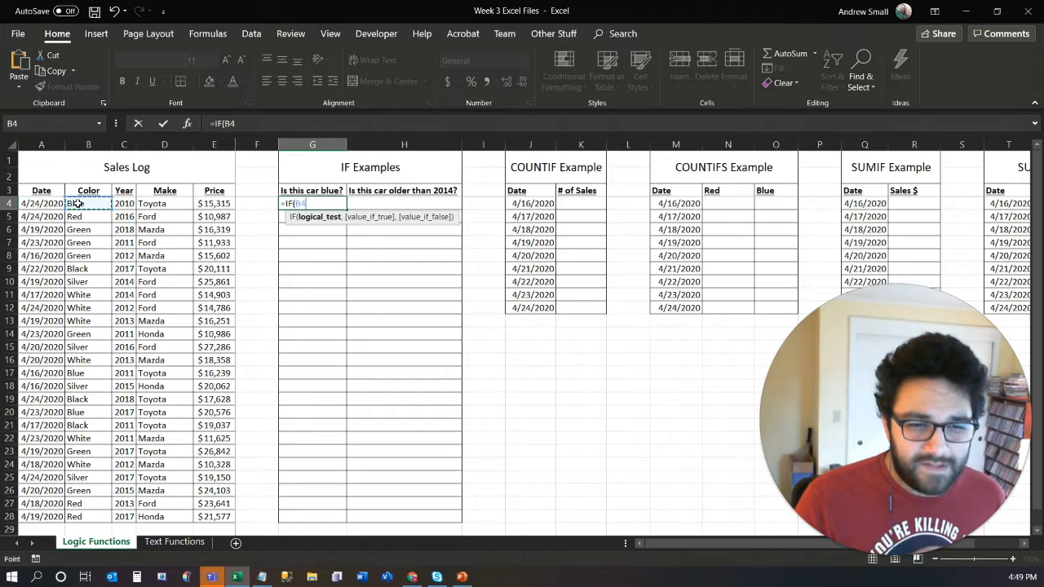
{"action": "type", "text": "="}
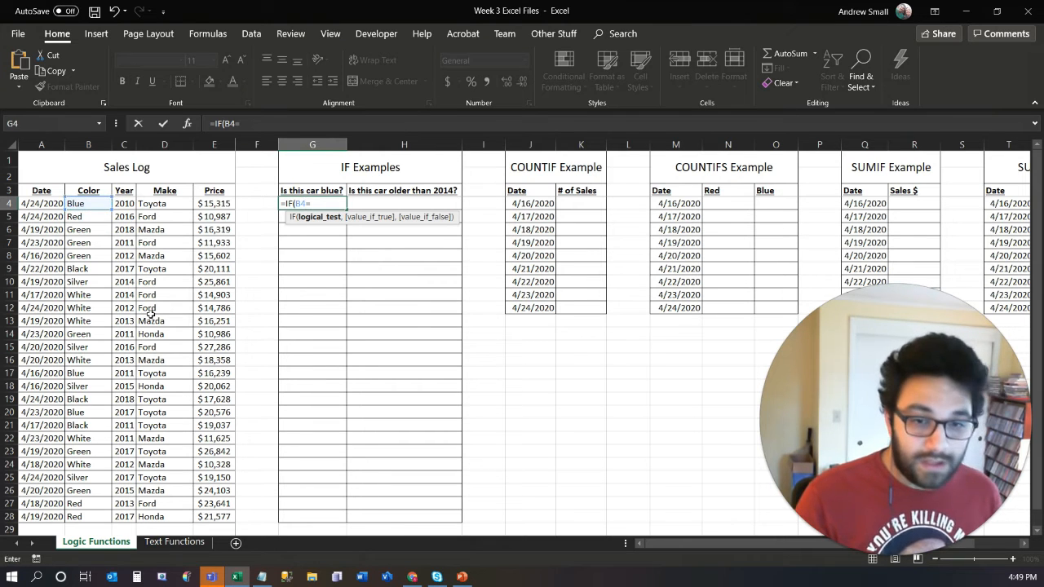
{"action": "type", "text": "\"Blue"}
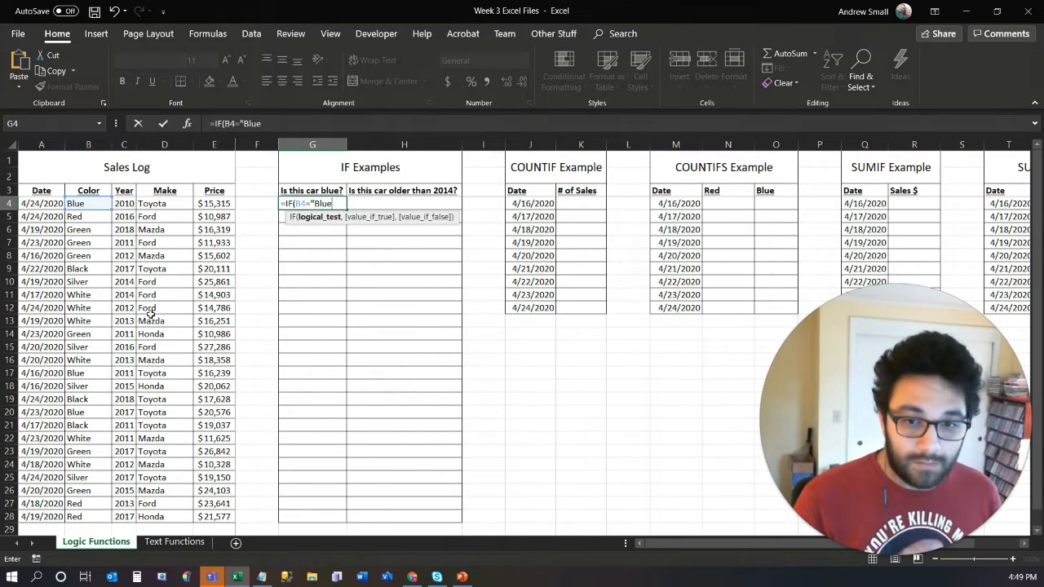
{"action": "type", "text": "\""}
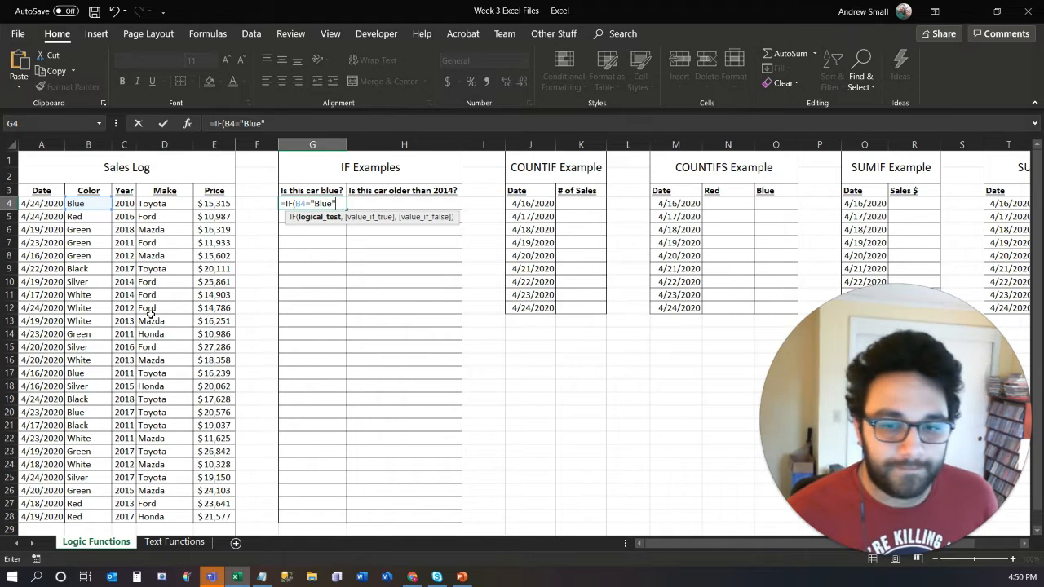
{"action": "type", "text": ","}
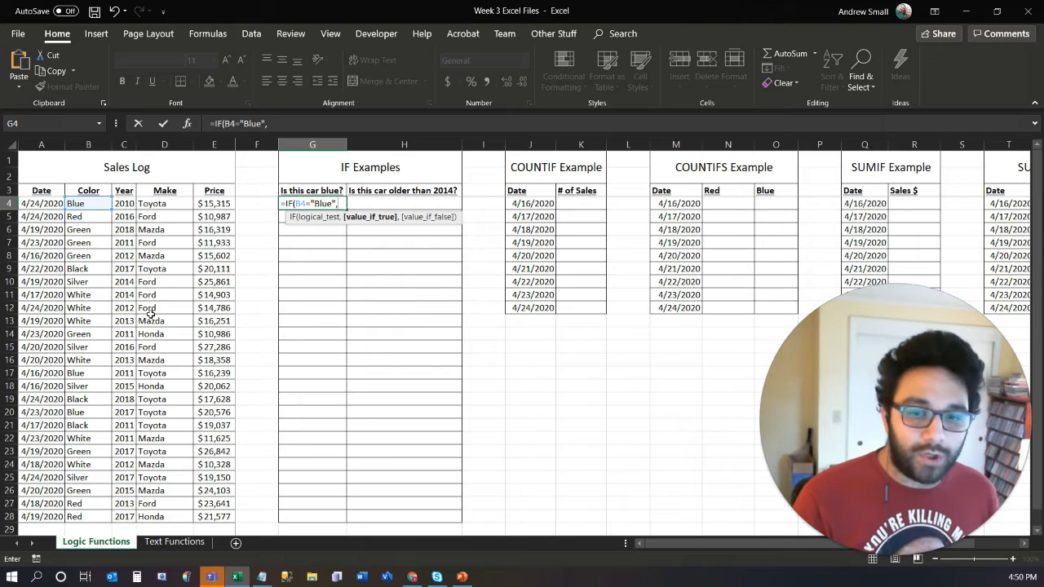
{"action": "type", "text": "\""}
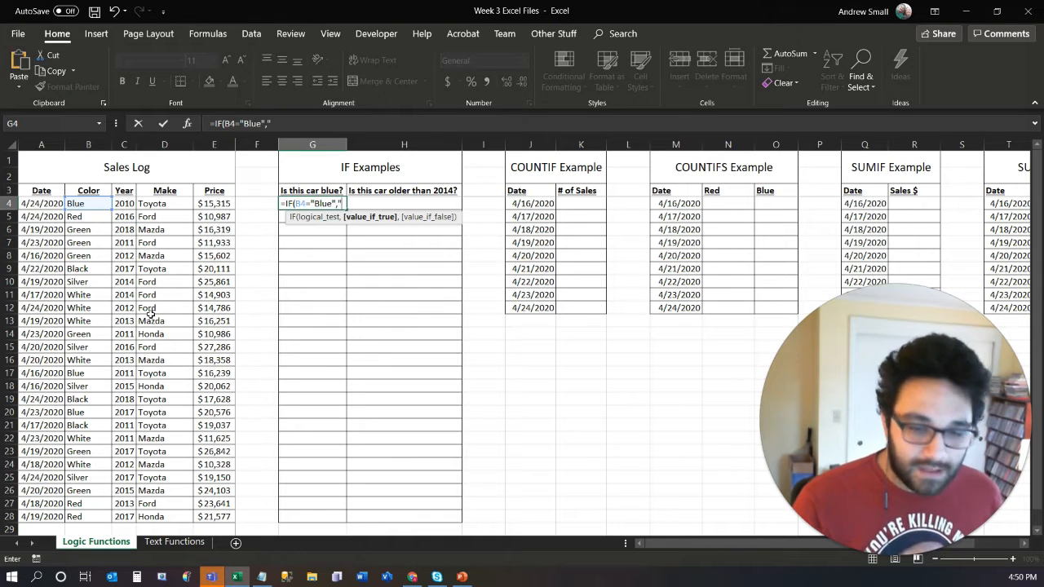
{"action": "type", "text": "Yup, i"}
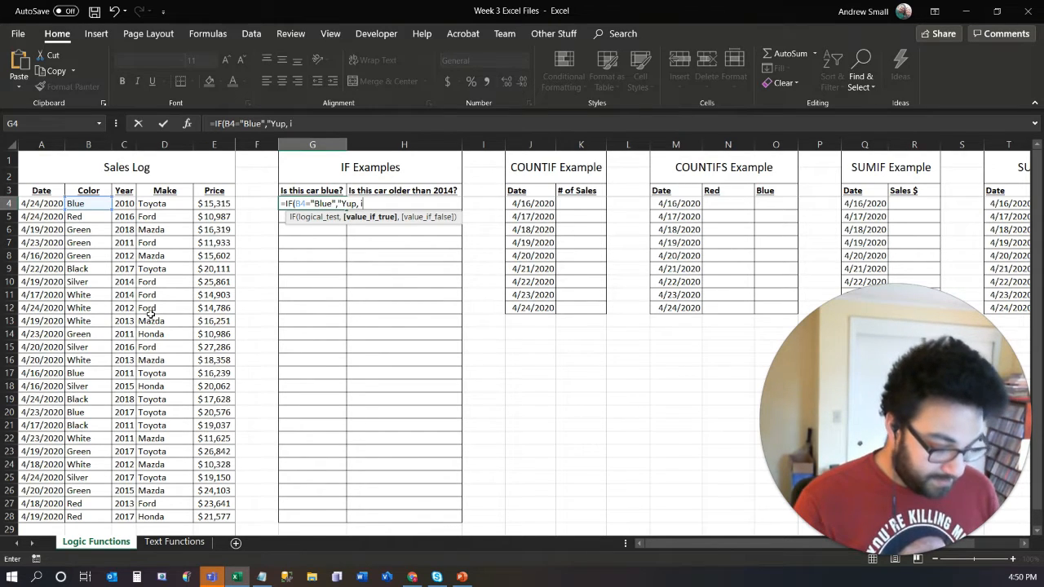
{"action": "type", "text": "t's blue"}
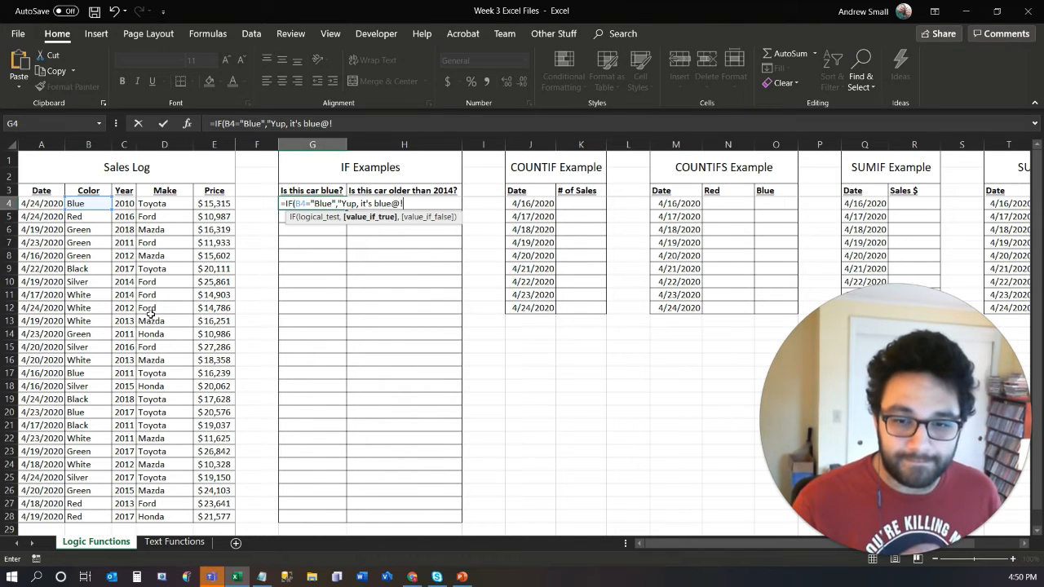
{"action": "type", "text": "!\","}
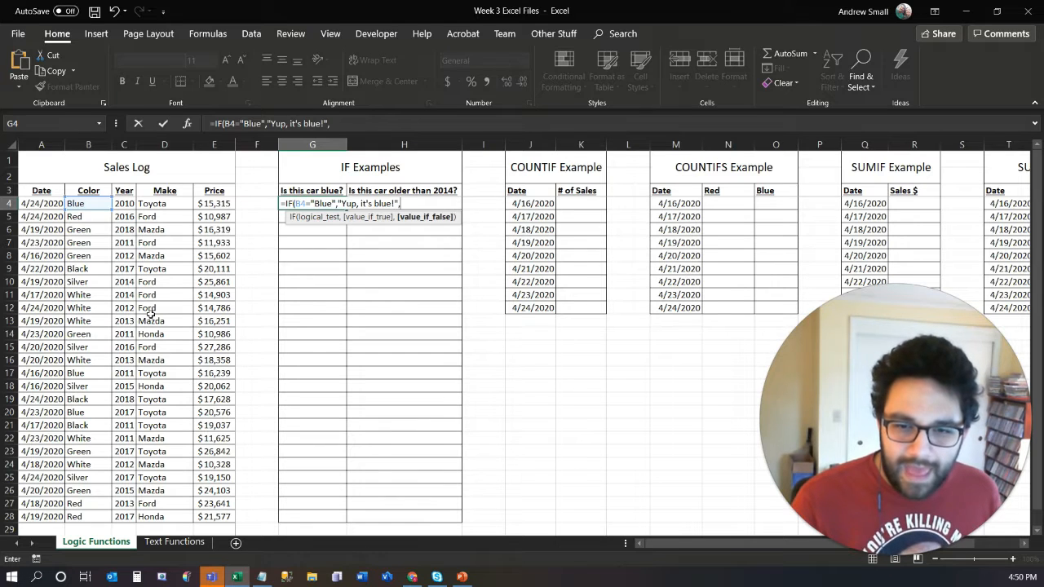
{"action": "type", "text": "\"Nope"}
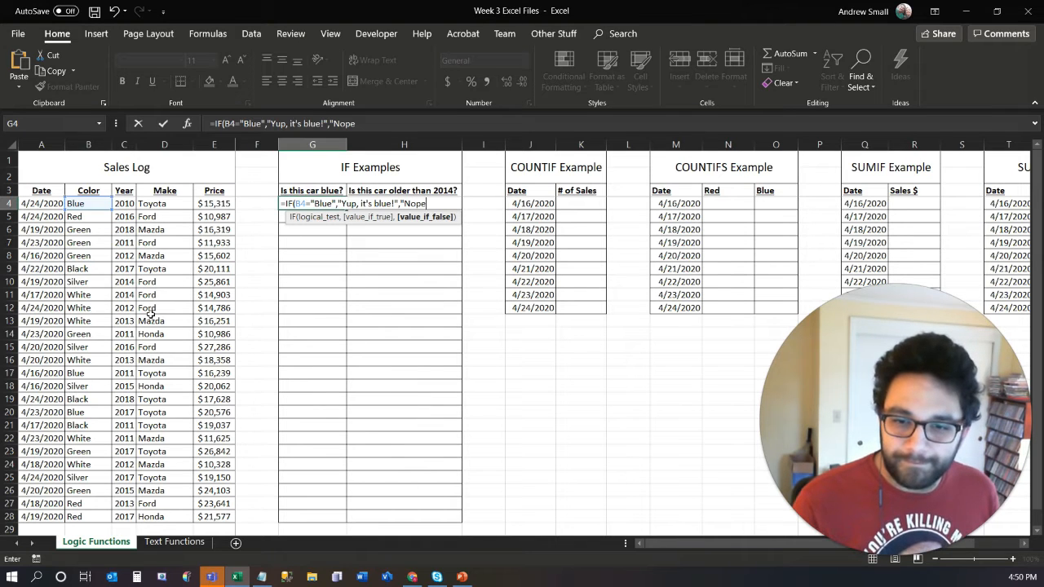
{"action": "type", "text": " :-(\""}
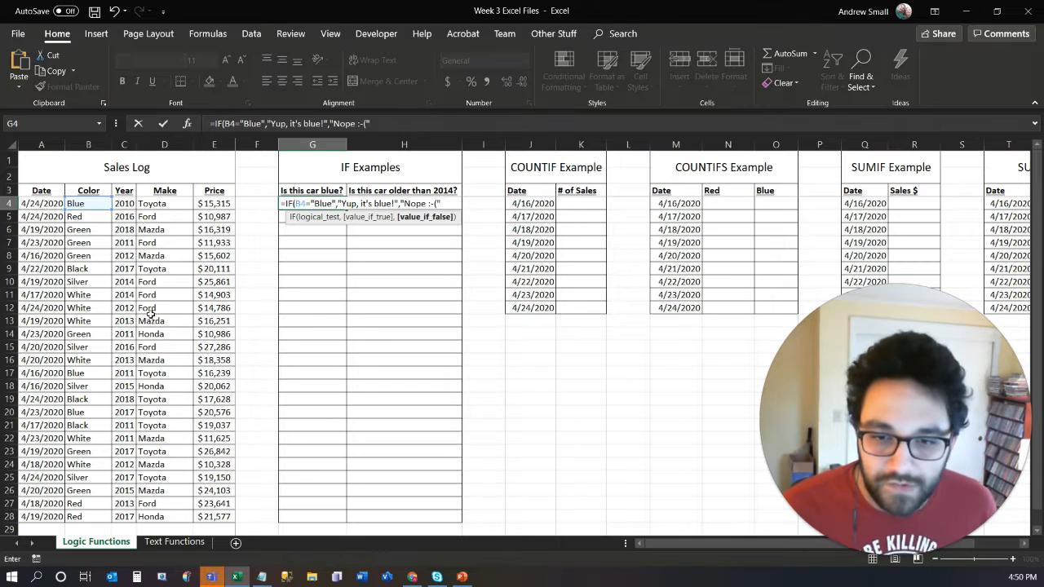
- Complete the G4 IF formula with the value-if-false text "Nope :-("
{"action": "type", "text": ")"}
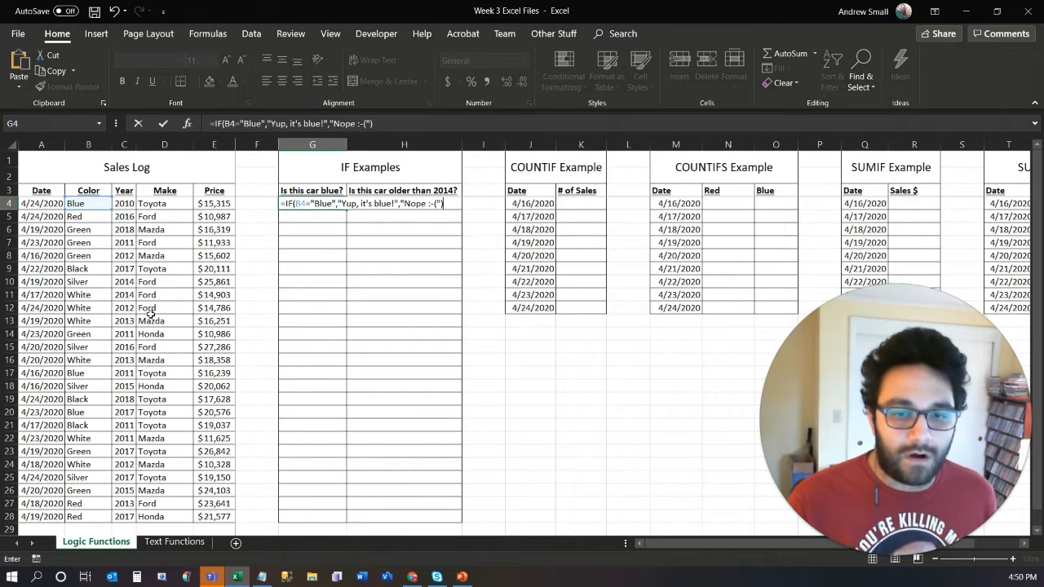
{"action": "key", "text": "Return"}
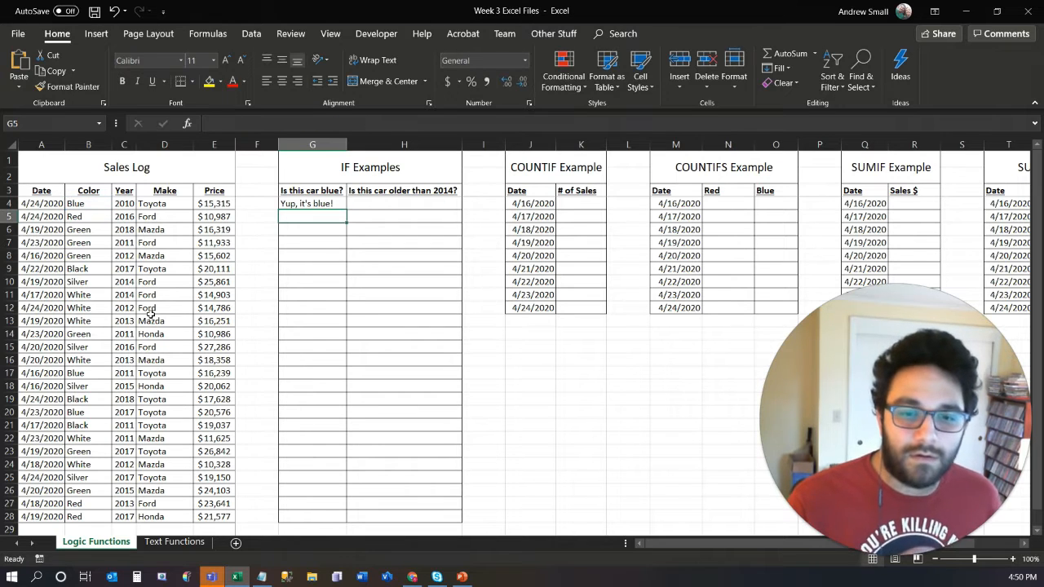
- Fill the G4 formula down the "Is this car blue?" column through G28
{"action": "left_click", "coordinate": [317, 208]}
{"action": "left_click_drag", "start_coordinate": [346, 210], "coordinate": [340, 527]}
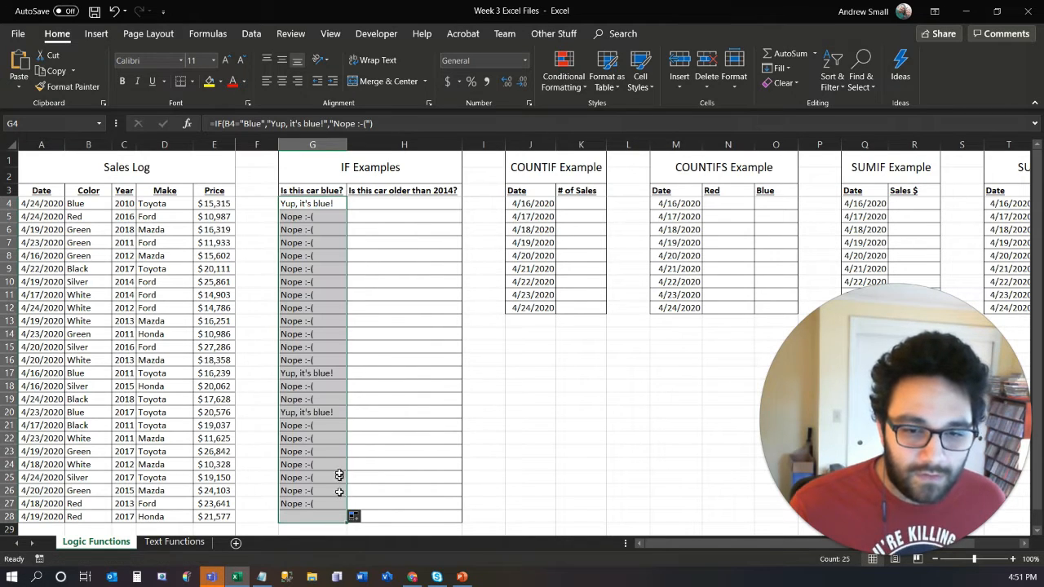
{"action": "left_click", "coordinate": [320, 270]}
{"action": "left_click", "coordinate": [321, 362]}
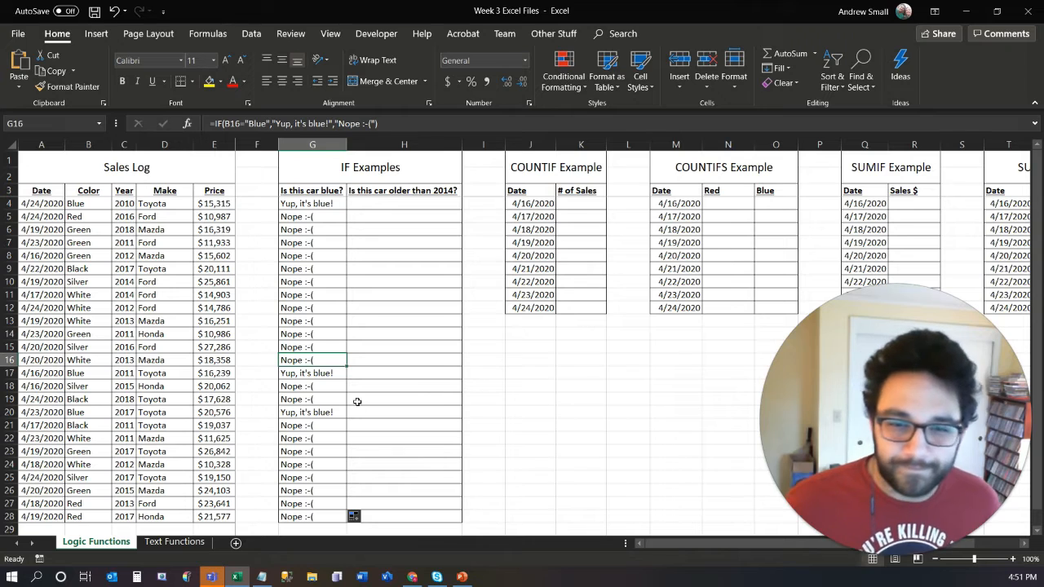
- Begin an IF formula in H4 that tests whether the year in C4 is less than 2014, opening a text value for true
{"action": "left_click", "coordinate": [400, 204]}
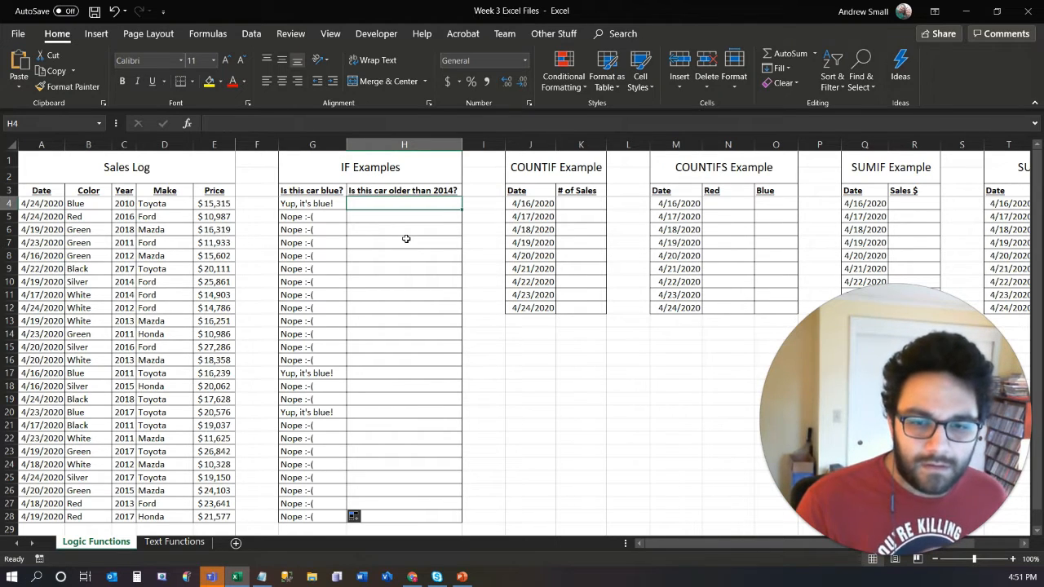
{"action": "type", "text": "="}
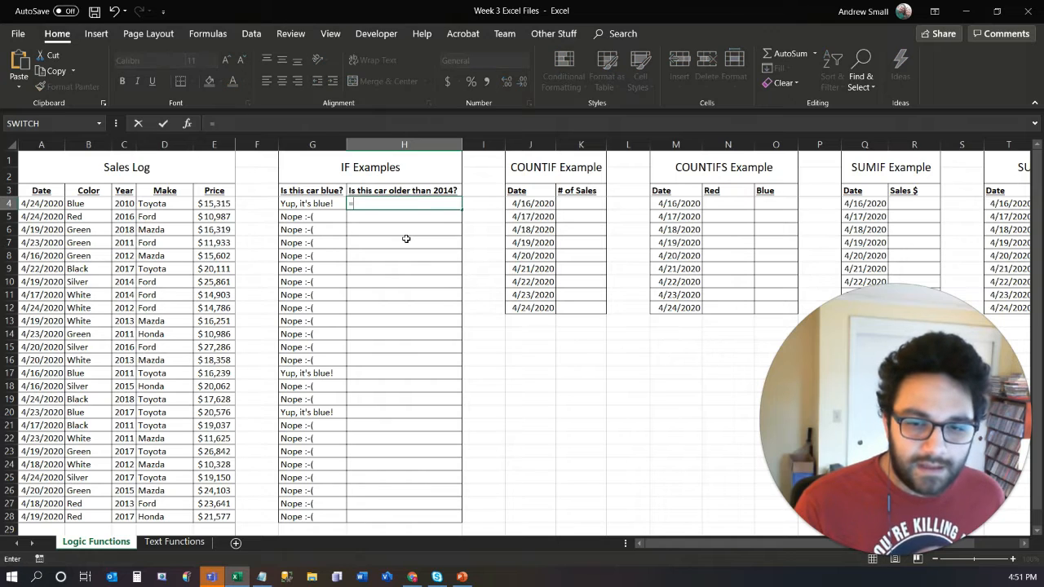
{"action": "type", "text": "if"}
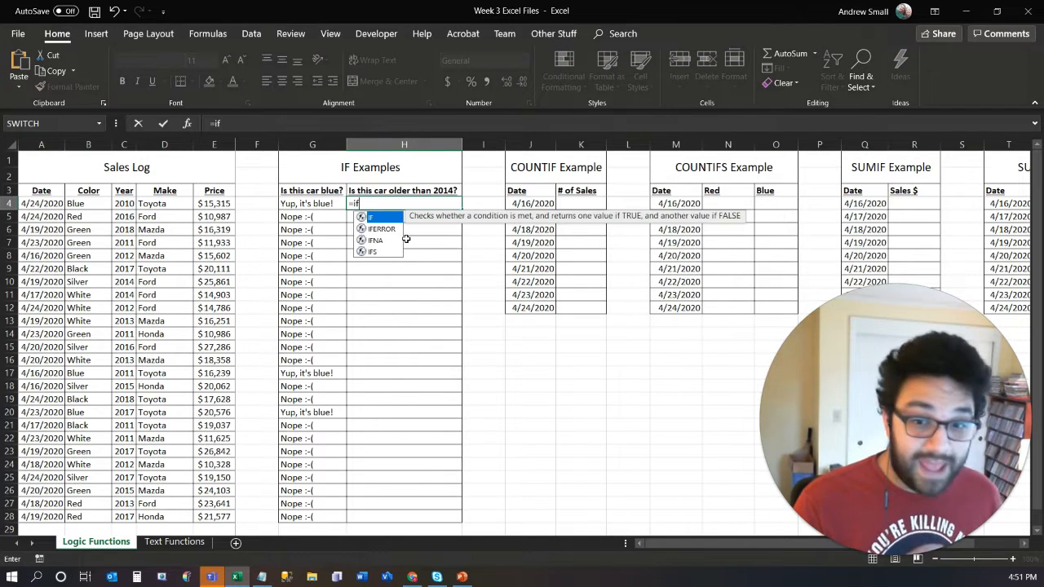
{"action": "key", "text": "Tab"}
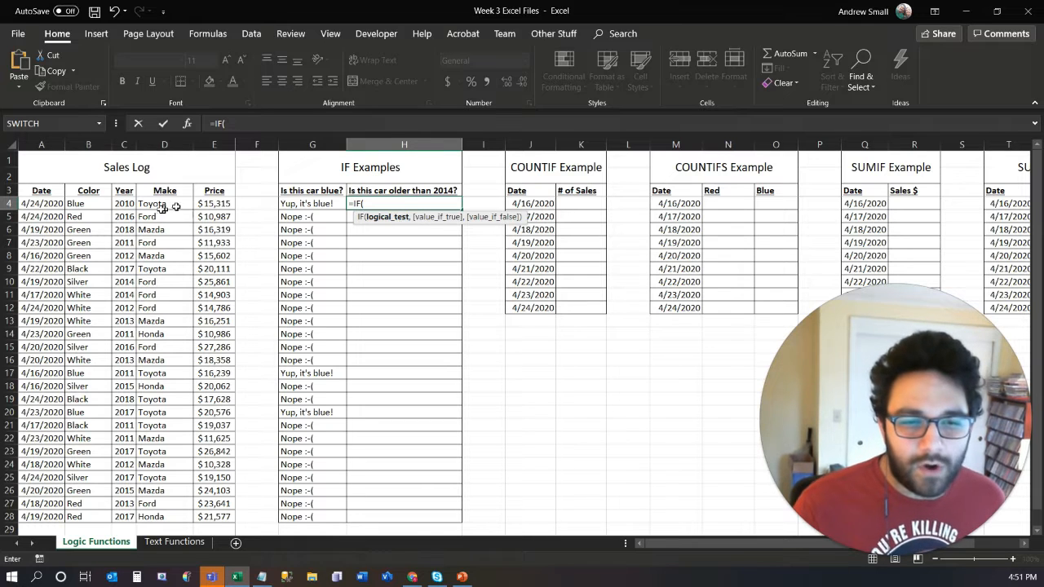
{"action": "left_click", "coordinate": [123, 204]}
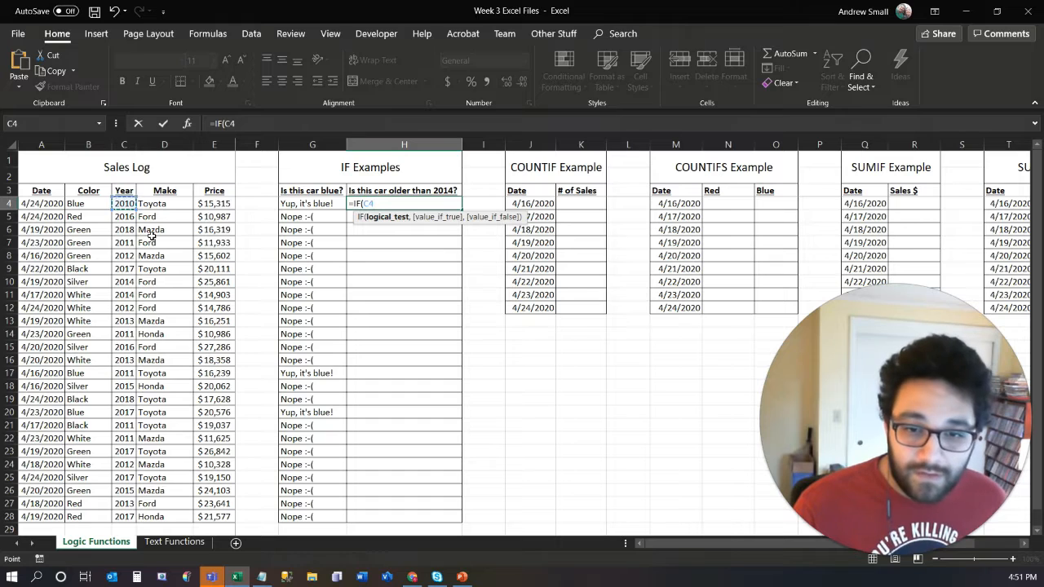
{"action": "type", "text": "<"}
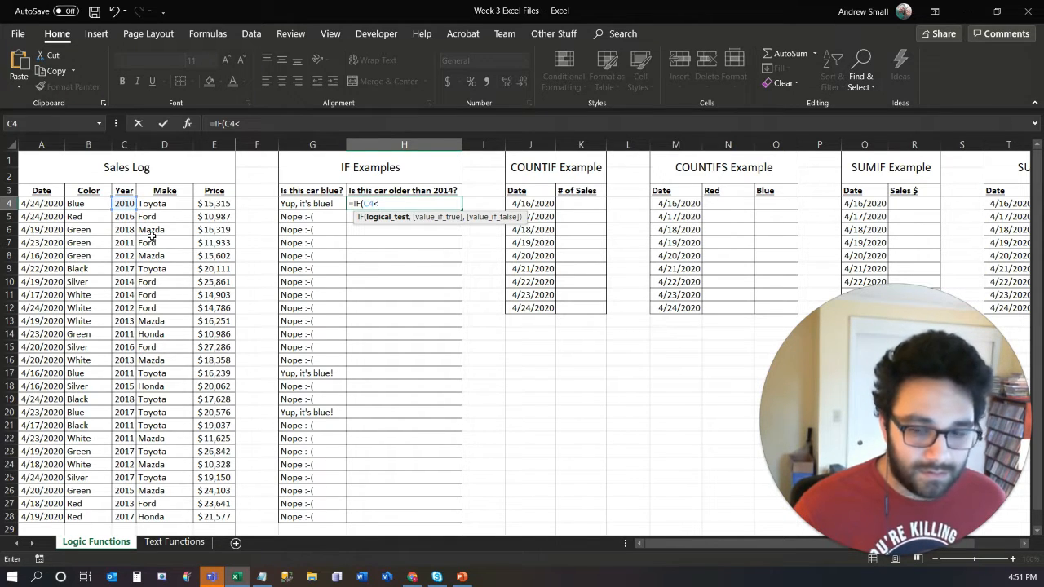
{"action": "type", "text": "2014"}
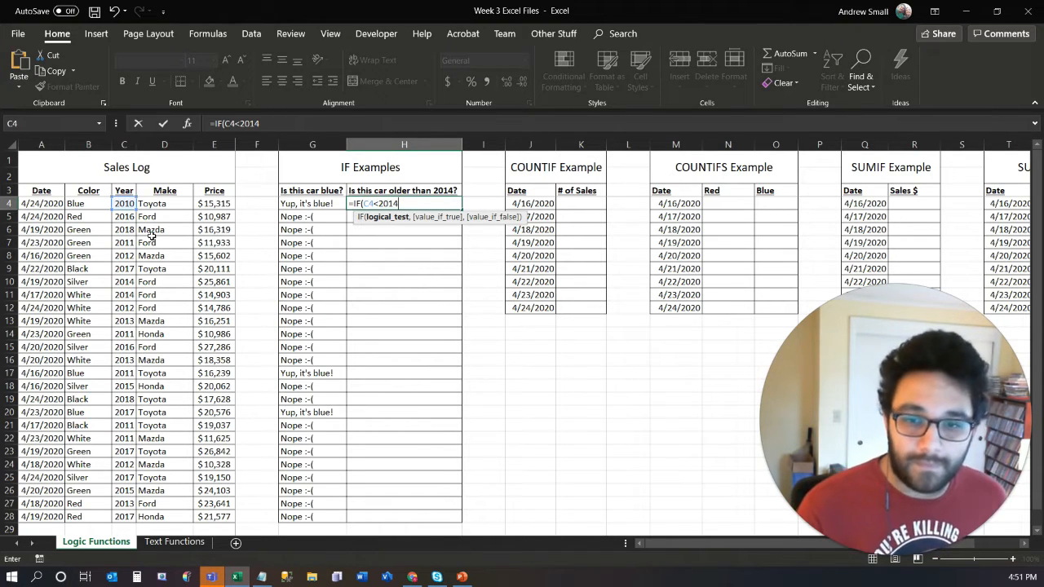
{"action": "type", "text": ","}
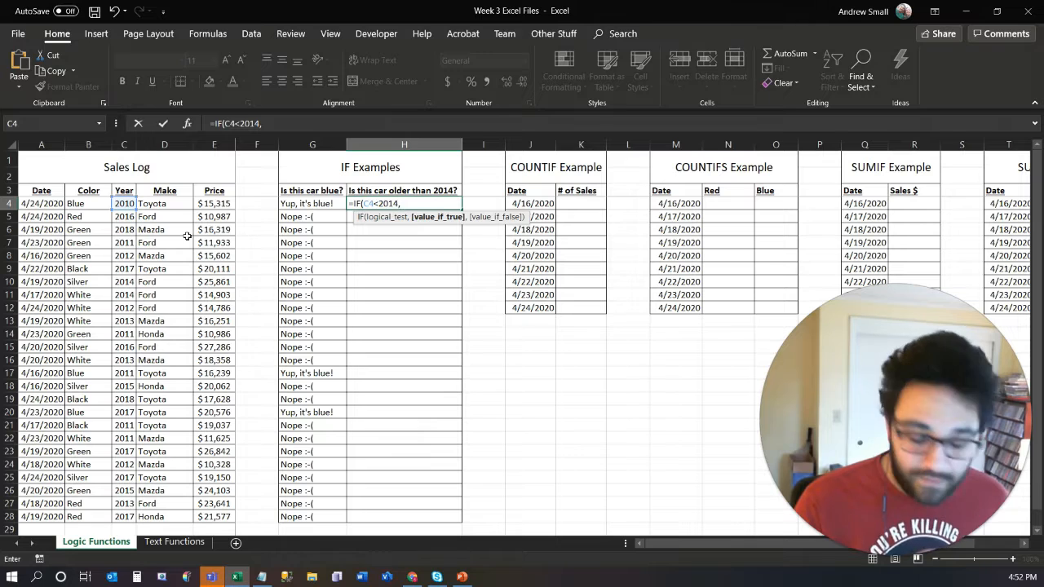
{"action": "type", "text": "\""}
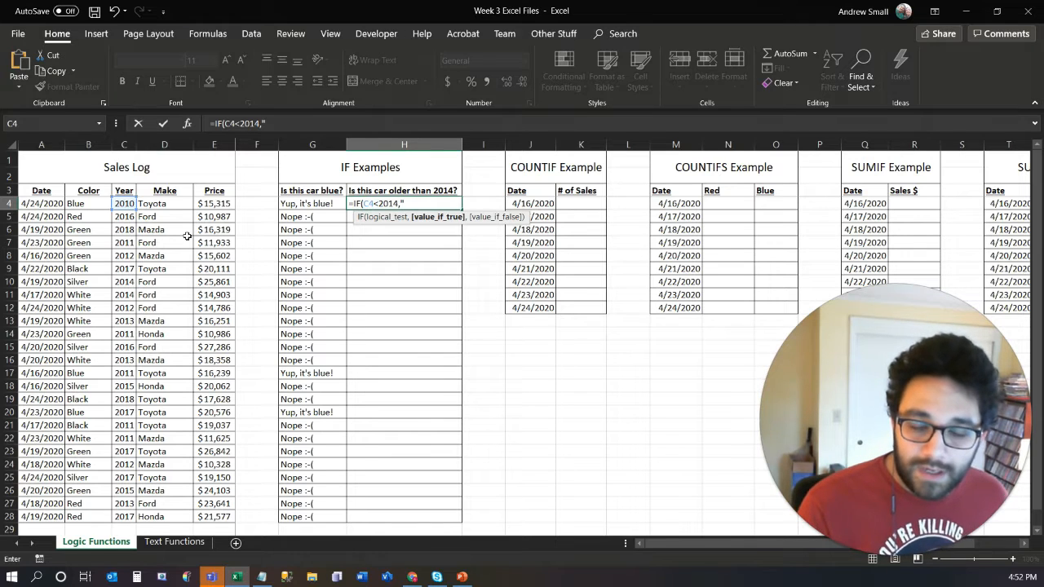
{"action": "type", "text": "Y"}
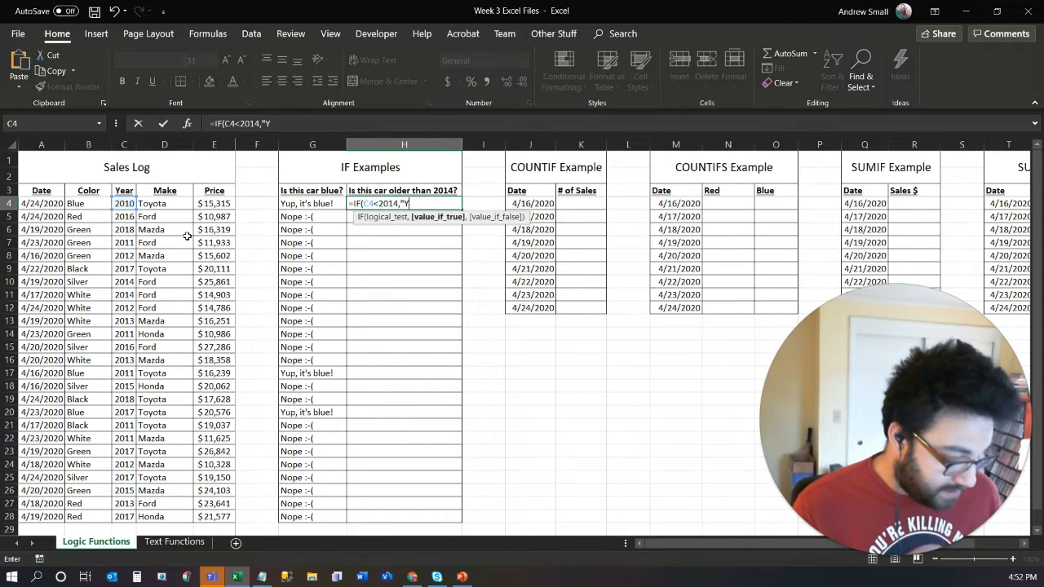
{"action": "type", "text": "es\""}
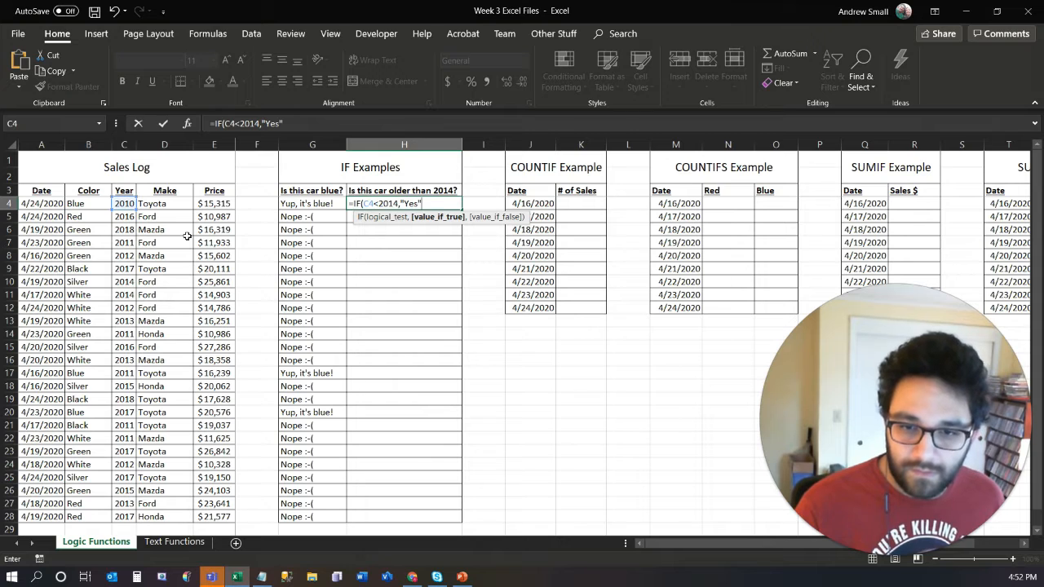
{"action": "key", "text": "BackSpace"}
{"action": "key", "text": "BackSpace"}
{"action": "key", "text": "BackSpace"}
{"action": "key", "text": "BackSpace"}
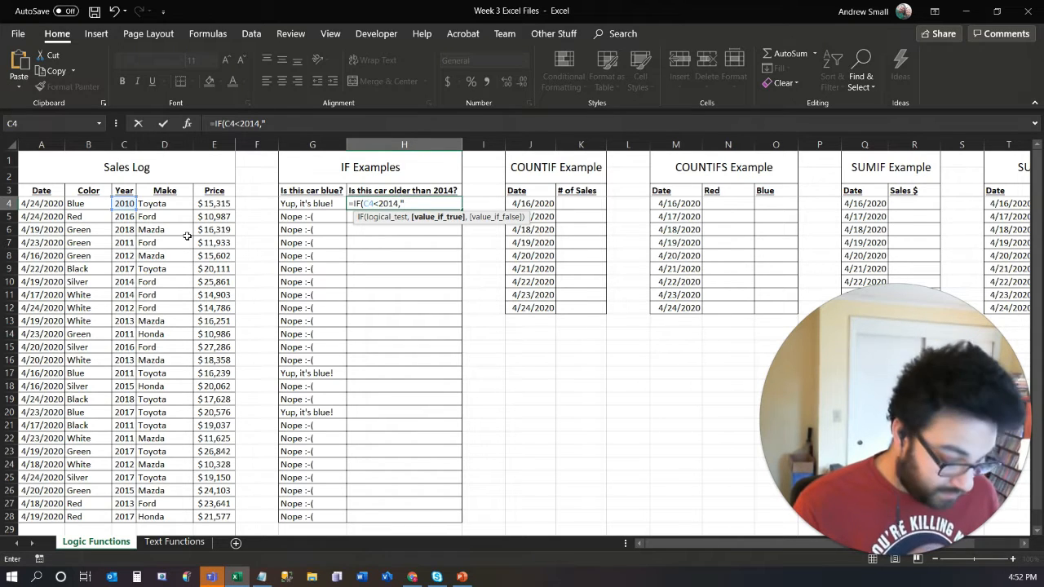
- Complete the H4 IF formula with "Older" as the value if true and "Newer" as the value if false
{"action": "type", "text": "Older\""}
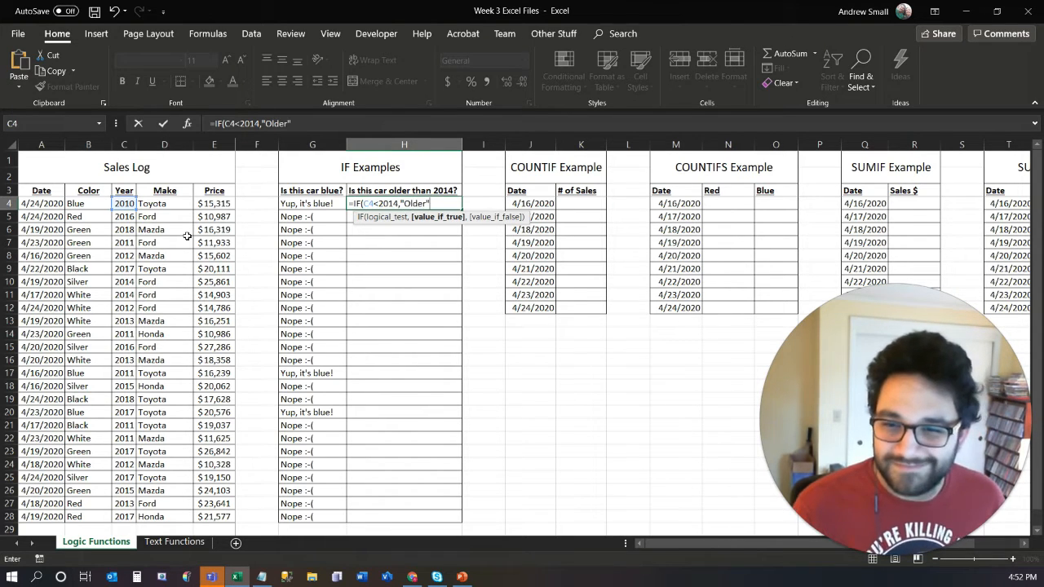
{"action": "type", "text": ",\"Newer"}
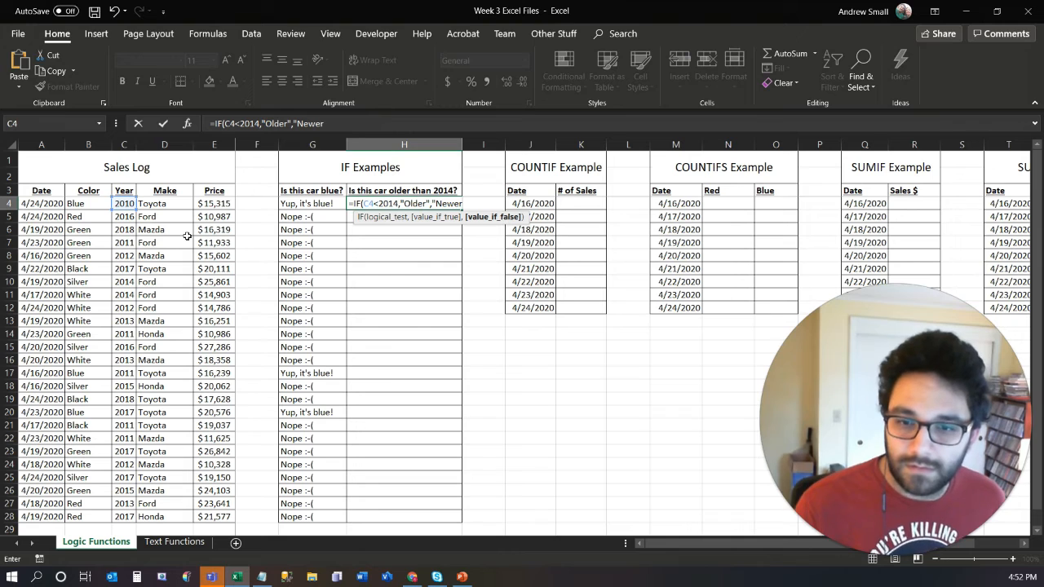
{"action": "type", "text": "\""}
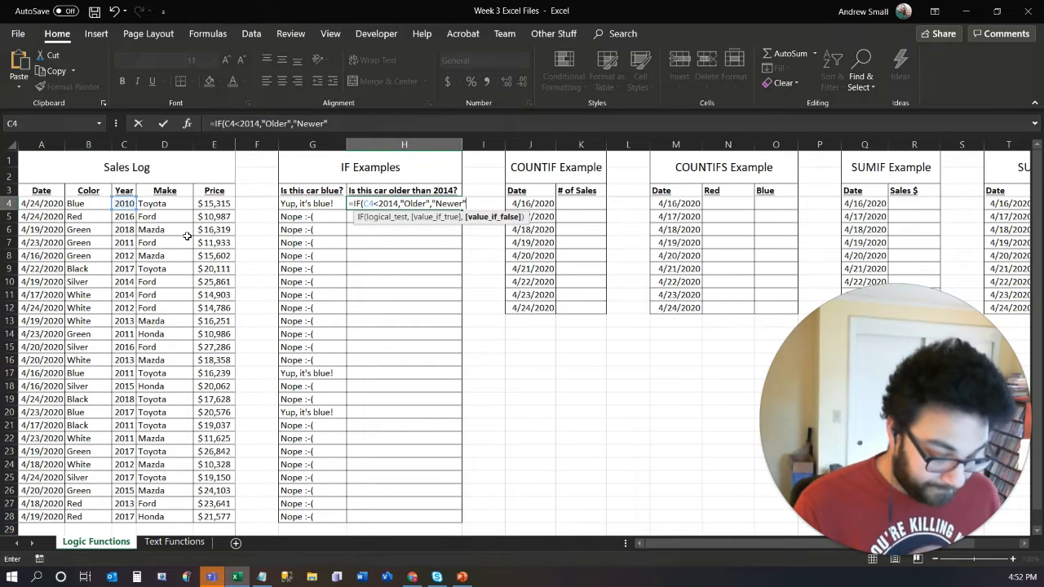
{"action": "type", "text": ")"}
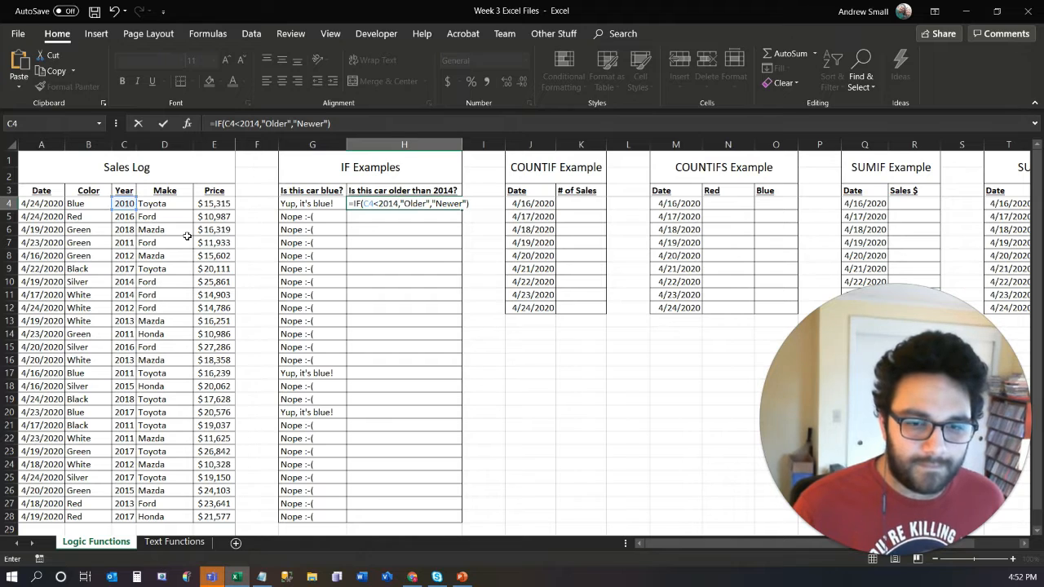
{"action": "key", "text": "Return"}
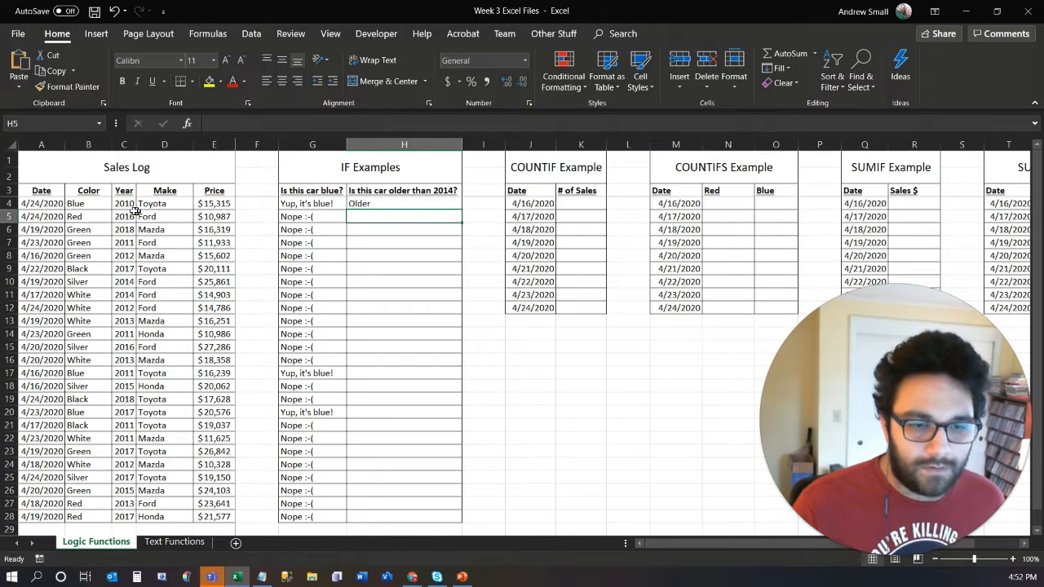
- Fill the H4 formula down the "Is this car older than 2014?" column through H28
{"action": "left_click", "coordinate": [380, 203]}
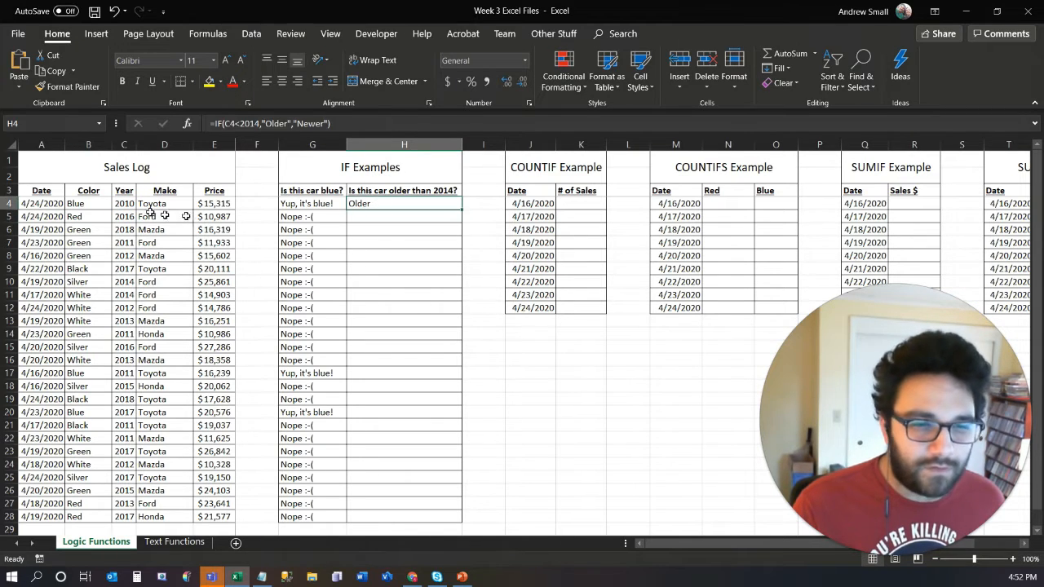
{"action": "double_click", "coordinate": [462, 209]}
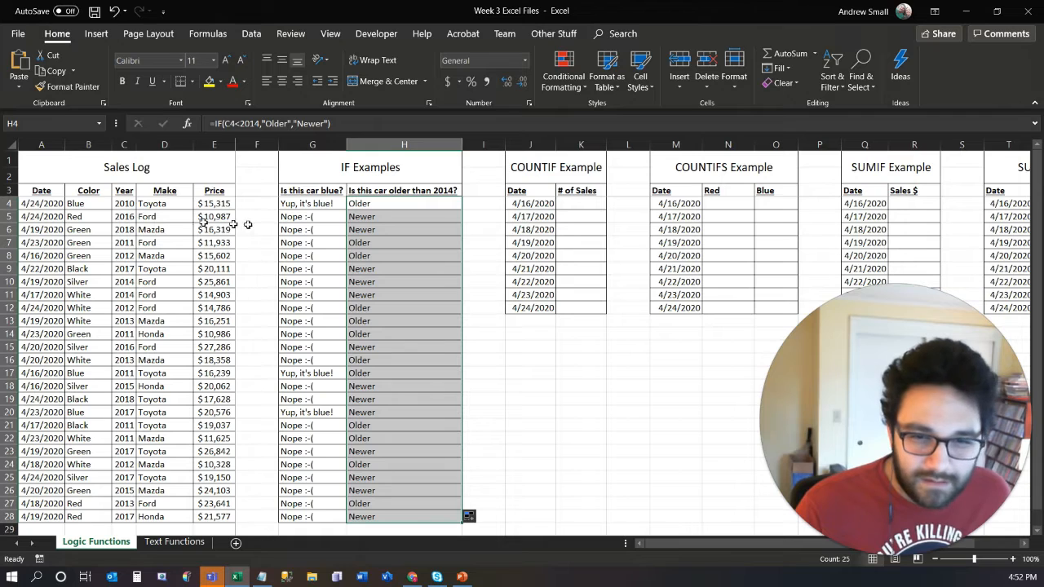
{"action": "left_click", "coordinate": [362, 216]}
{"action": "left_click_drag", "start_coordinate": [362, 216], "coordinate": [370, 514]}
{"action": "left_click", "coordinate": [370, 387]}
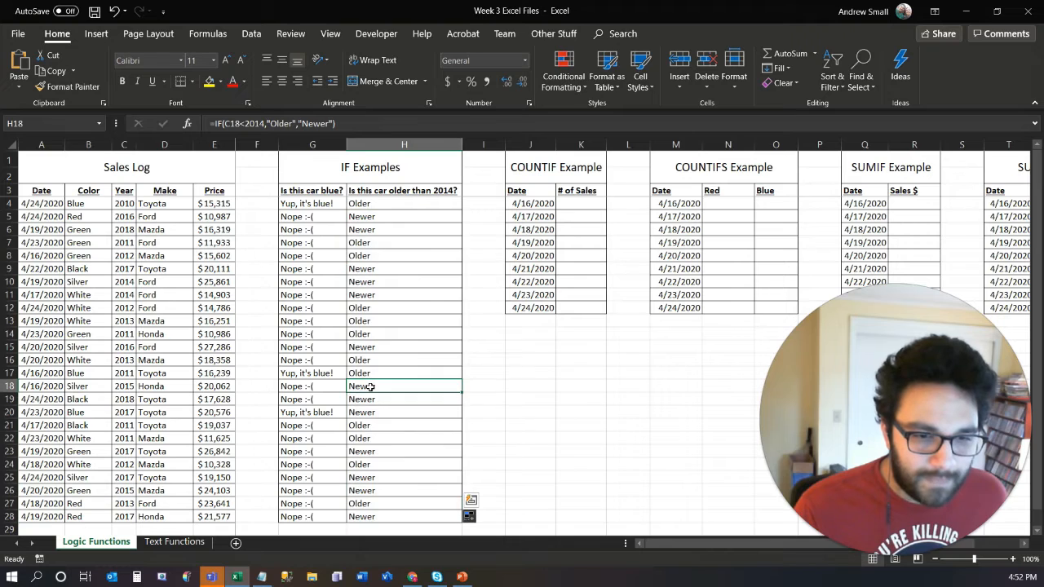
- Change the logical test in the H10 formula to C10<=2014 so that it includes the year 2014
{"action": "left_click", "coordinate": [397, 204]}
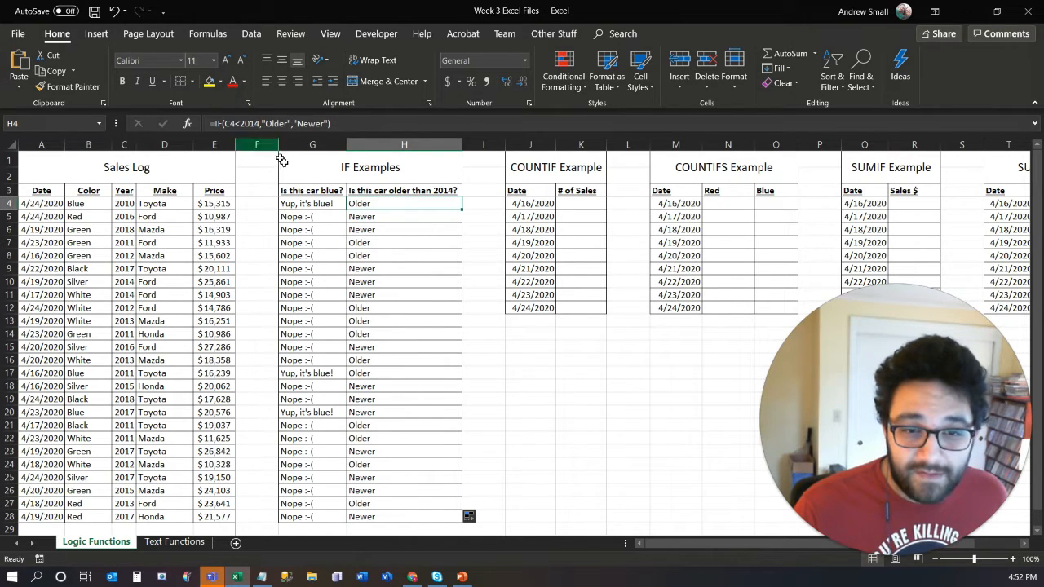
{"action": "double_click", "coordinate": [380, 204]}
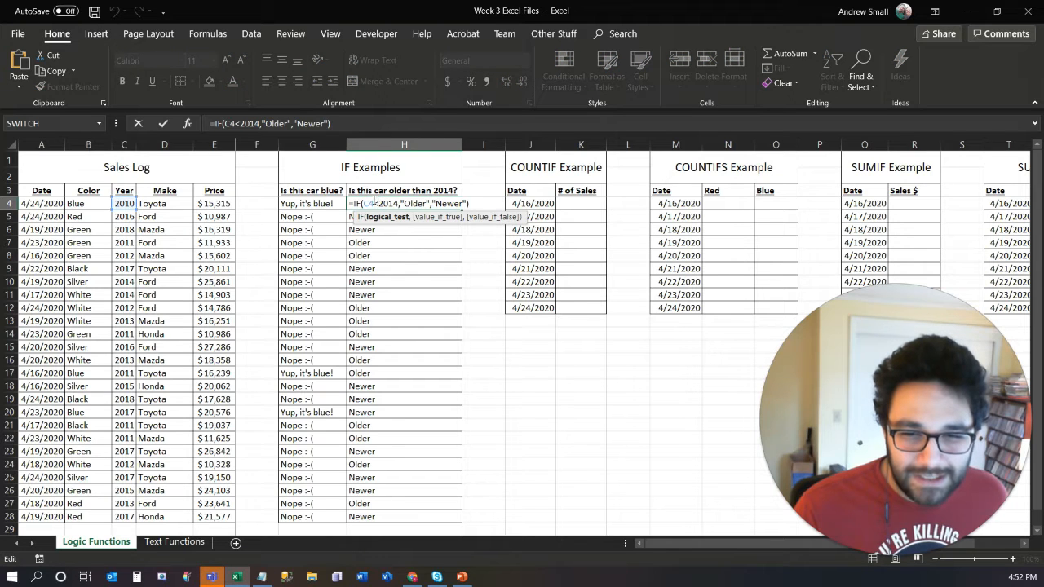
{"action": "key", "text": "Escape"}
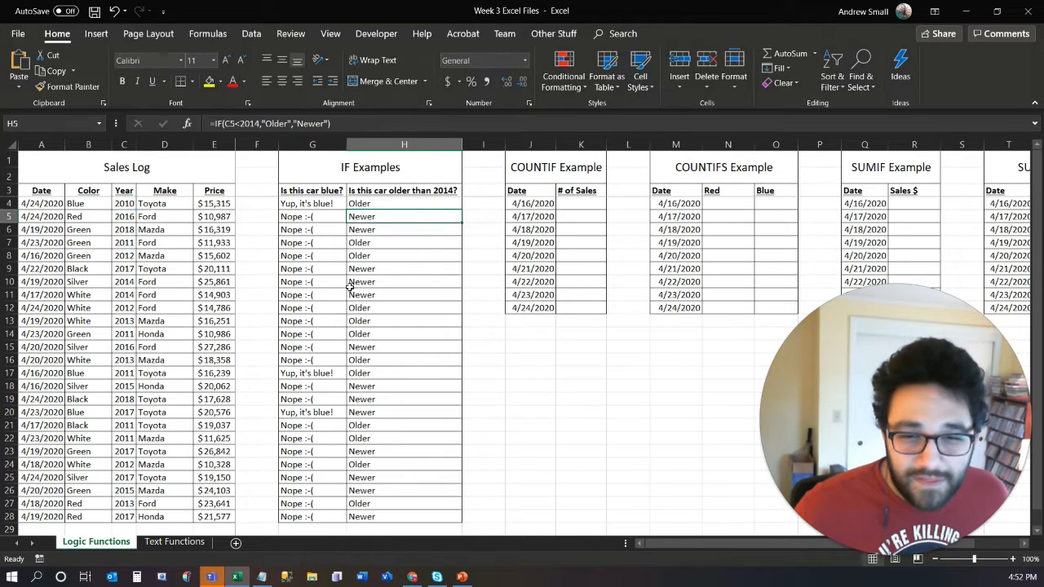
{"action": "left_click", "coordinate": [128, 281]}
{"action": "left_click_drag", "start_coordinate": [128, 281], "coordinate": [381, 282]}
{"action": "left_click", "coordinate": [380, 282]}
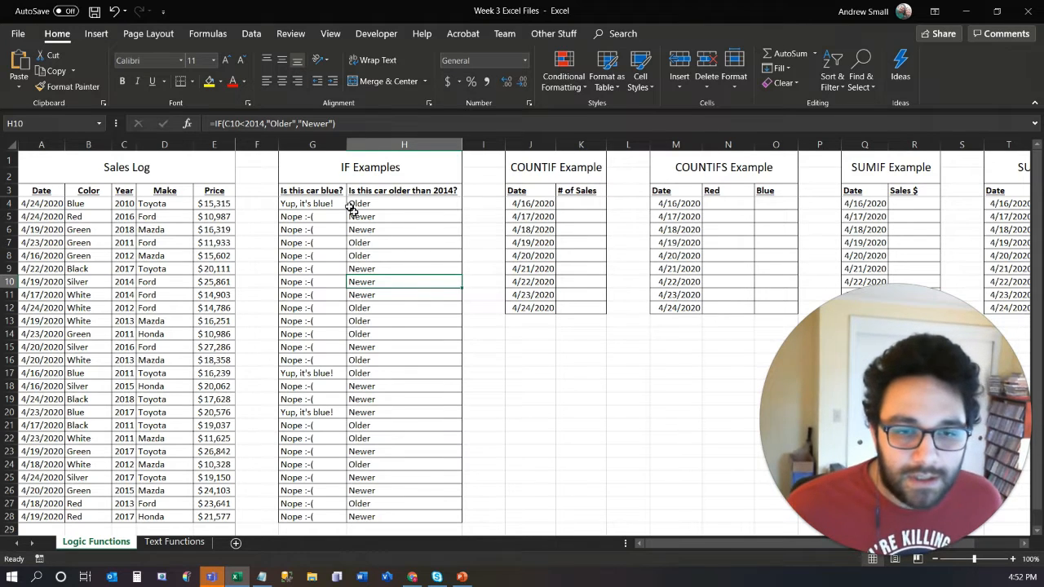
{"action": "left_click", "coordinate": [245, 124]}
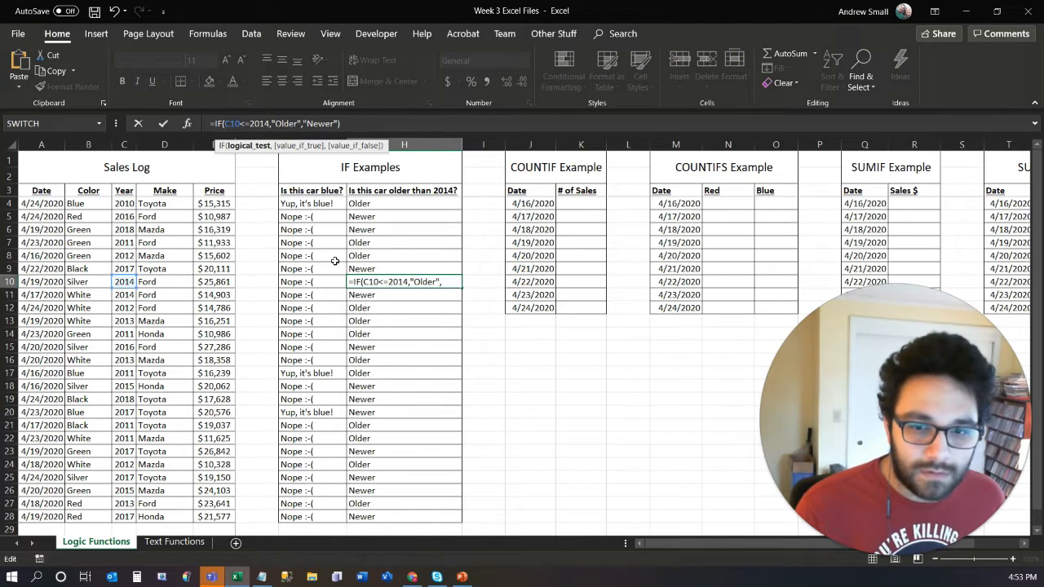
{"action": "key", "text": "Return"}
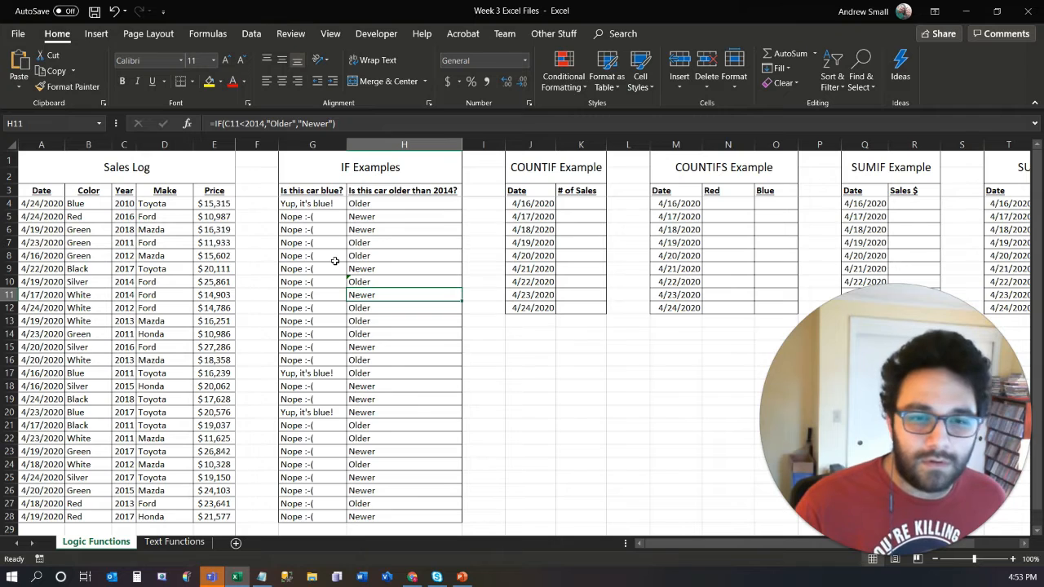
- Copy the H10 formula over the whole range H4:H28 and check the results for the two 2014 cars
{"action": "key", "text": "Up"}
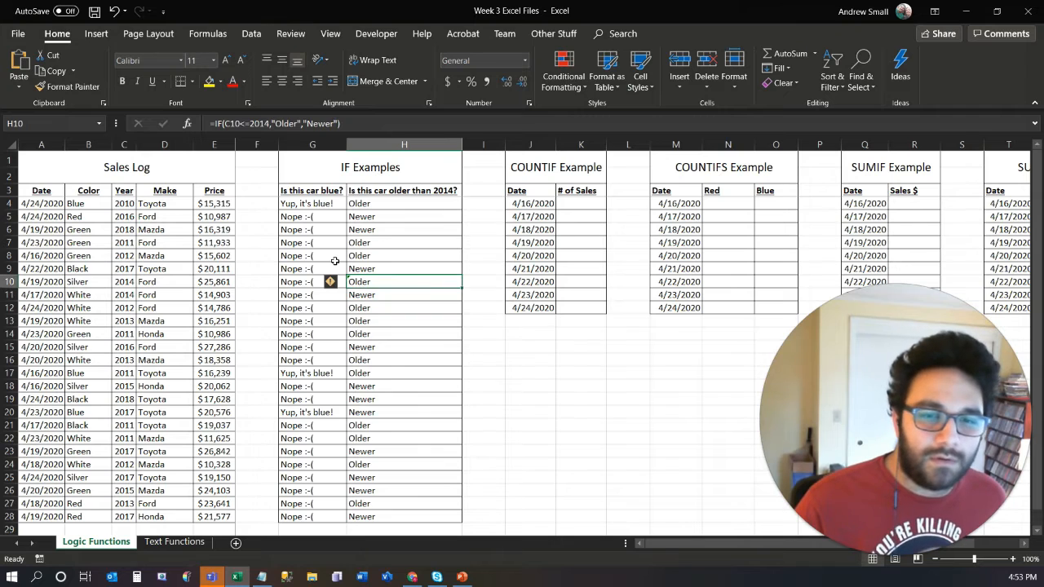
{"action": "left_click", "coordinate": [250, 124]}
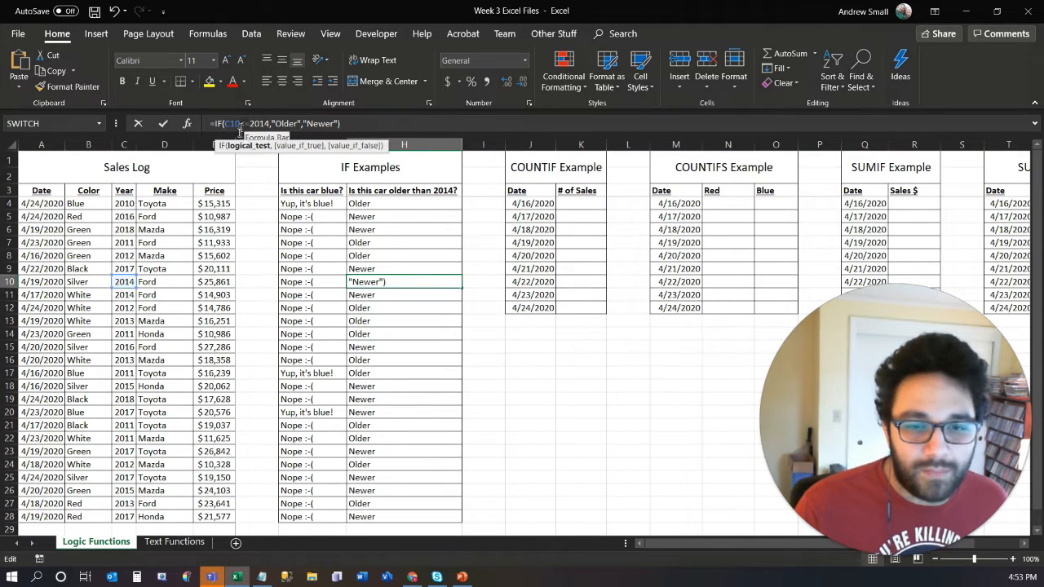
{"action": "key", "text": "Escape"}
{"action": "key", "text": "ctrl+c"}
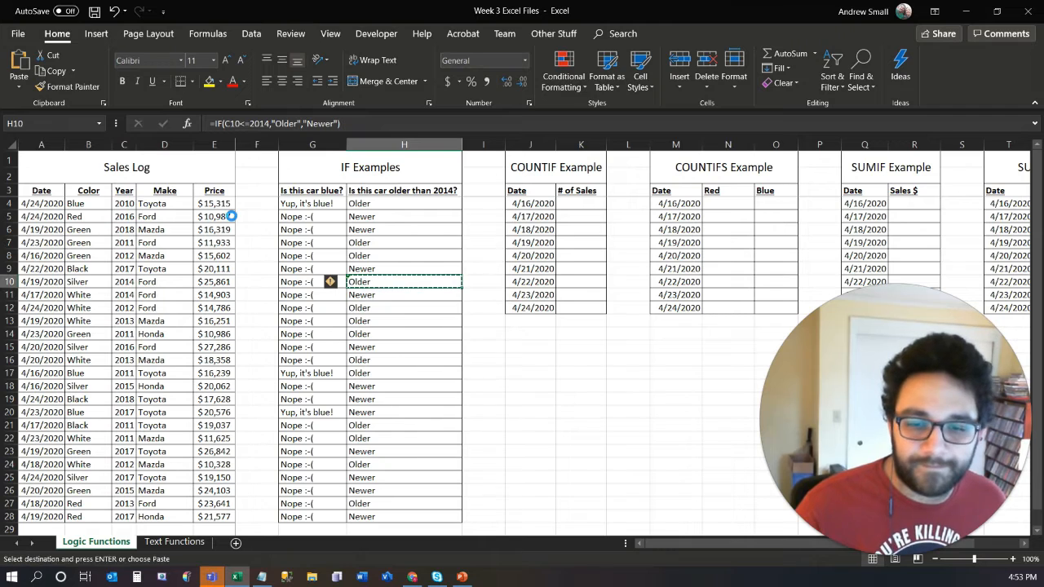
{"action": "key", "text": "Up"}
{"action": "key", "text": "Up"}
{"action": "key", "text": "Up"}
{"action": "key", "text": "Up"}
{"action": "key", "text": "Up"}
{"action": "key", "text": "Up"}
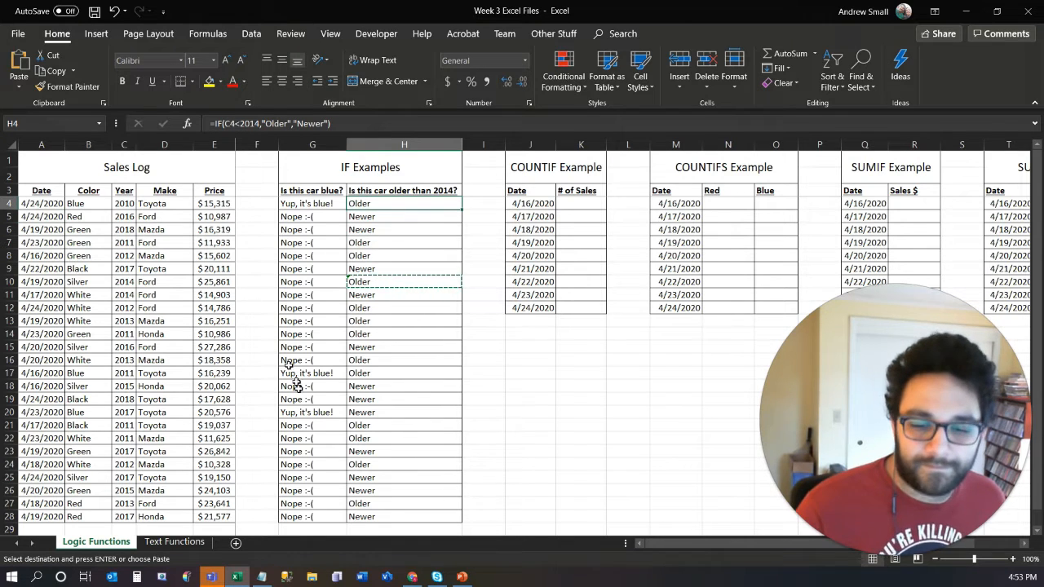
{"action": "left_click", "coordinate": [384, 512], "text": "shift"}
{"action": "key", "text": "ctrl+v"}
{"action": "left_click", "coordinate": [425, 309]}
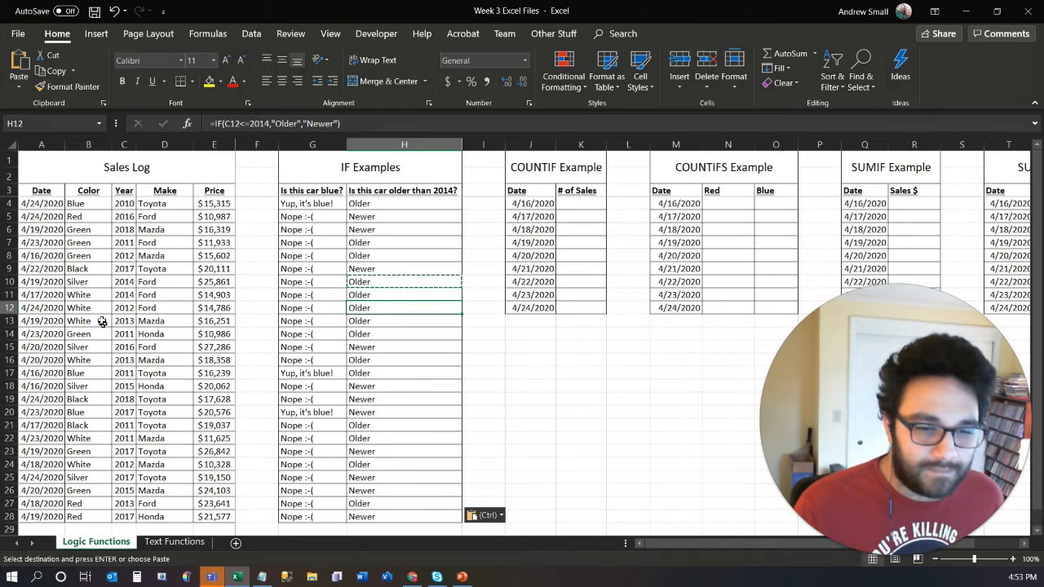
{"action": "left_click_drag", "start_coordinate": [122, 281], "coordinate": [122, 295]}
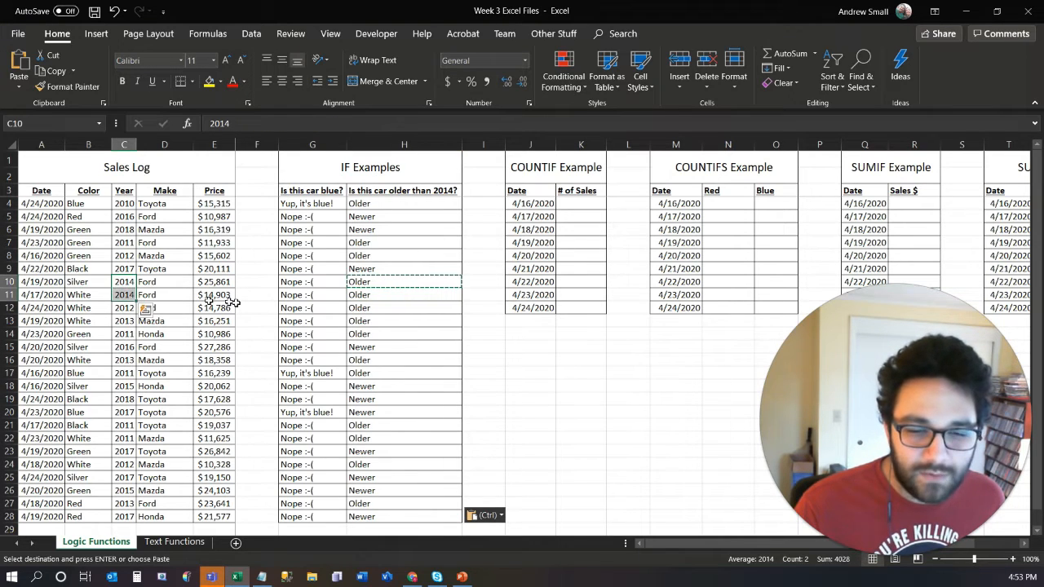
{"action": "left_click_drag", "start_coordinate": [383, 287], "coordinate": [383, 296]}
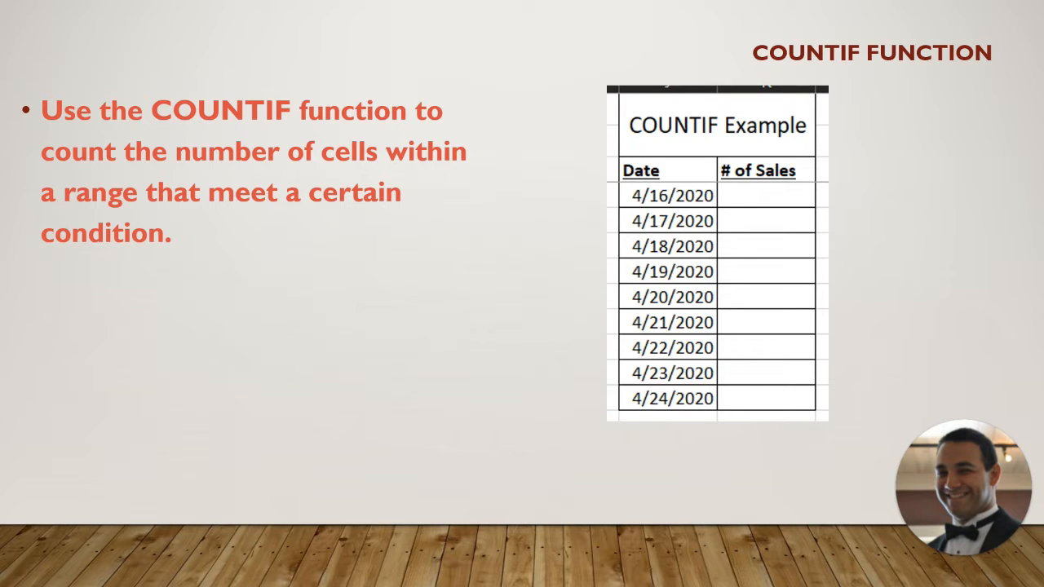
{"action": "key", "text": "Right"}
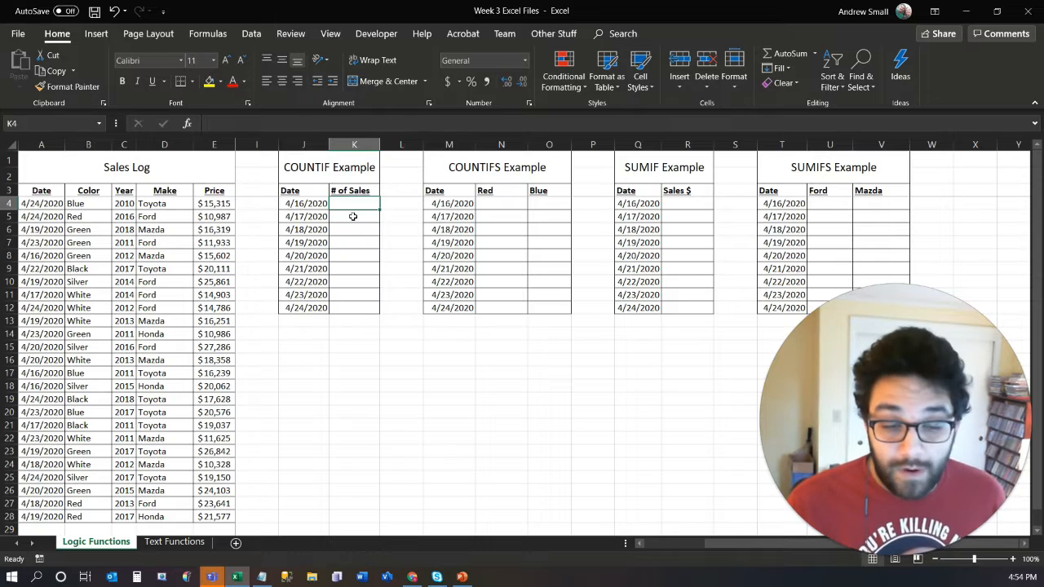
- Enter a COUNTIF formula in K4 that counts the date in J4 within the absolute range $A$4:$A$28
{"action": "type", "text": "="}
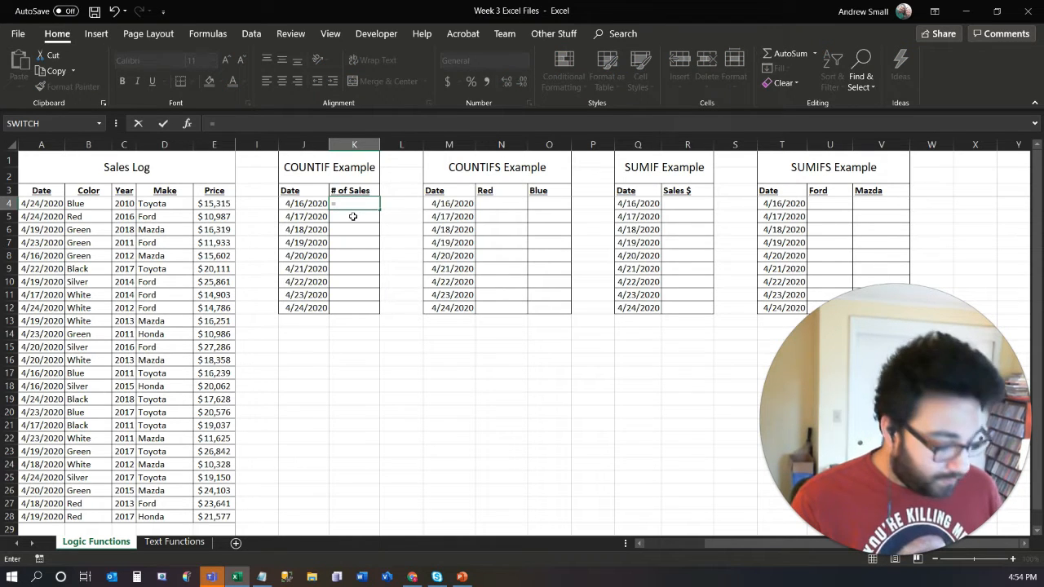
{"action": "type", "text": "counti"}
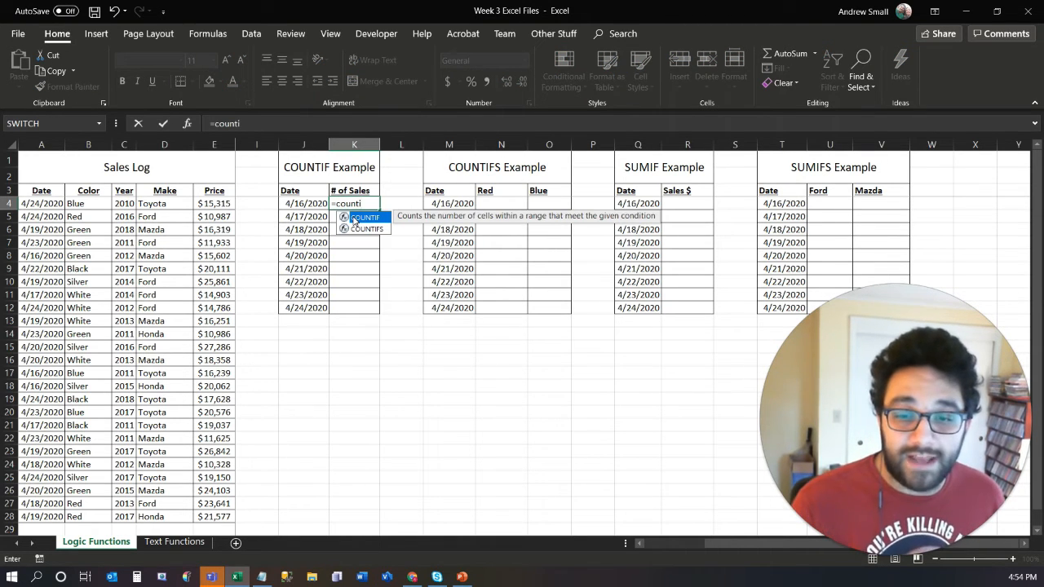
{"action": "double_click", "coordinate": [354, 218]}
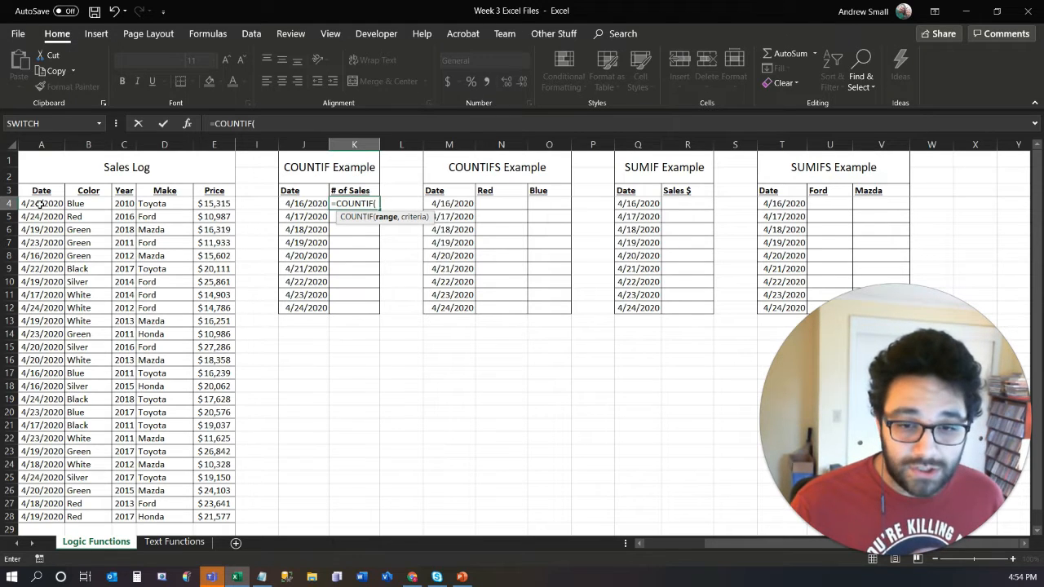
{"action": "left_click_drag", "start_coordinate": [39, 204], "coordinate": [23, 517]}
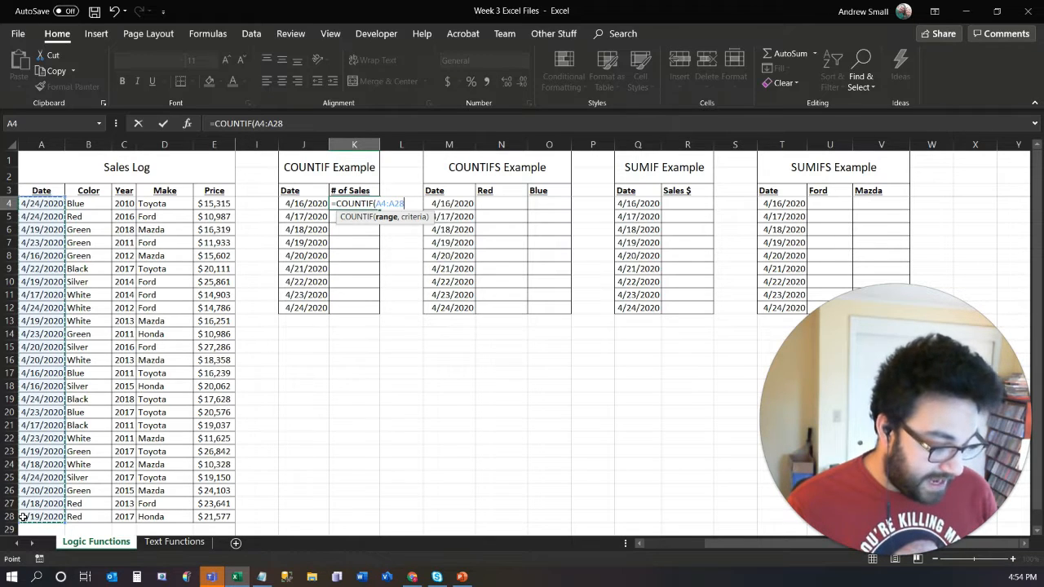
{"action": "key", "text": "F4"}
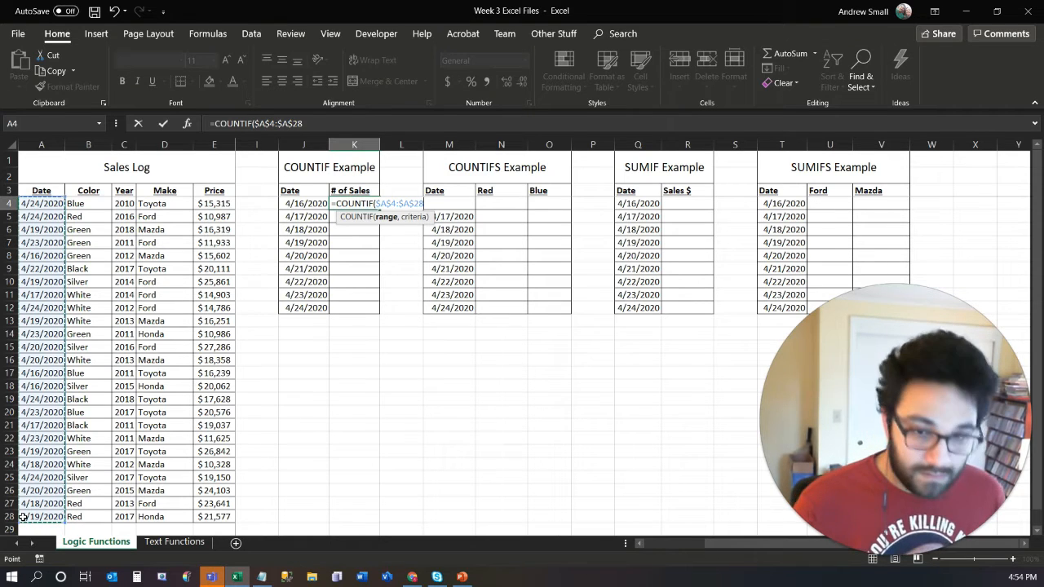
{"action": "type", "text": ","}
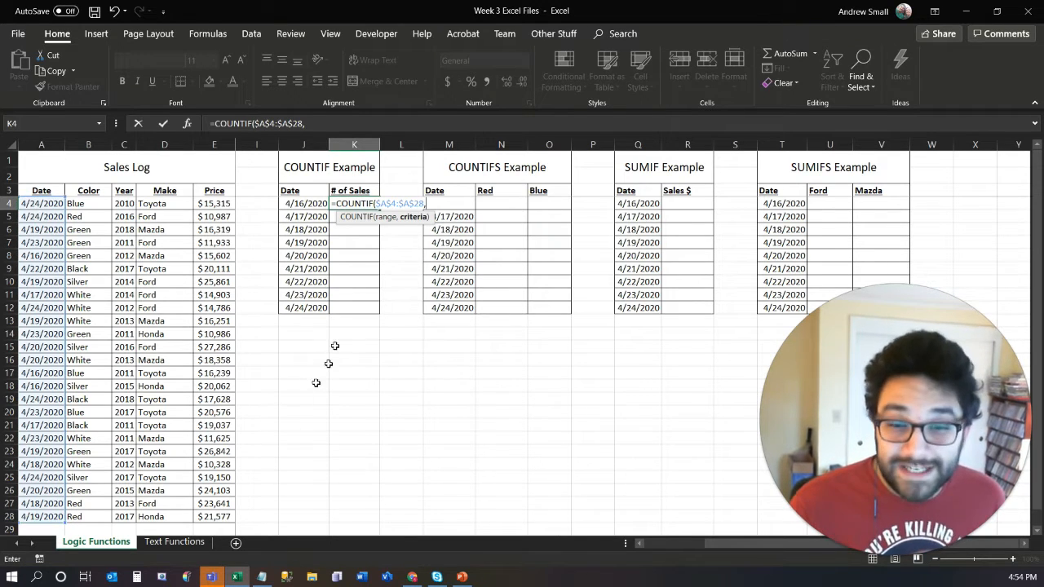
{"action": "left_click", "coordinate": [308, 204]}
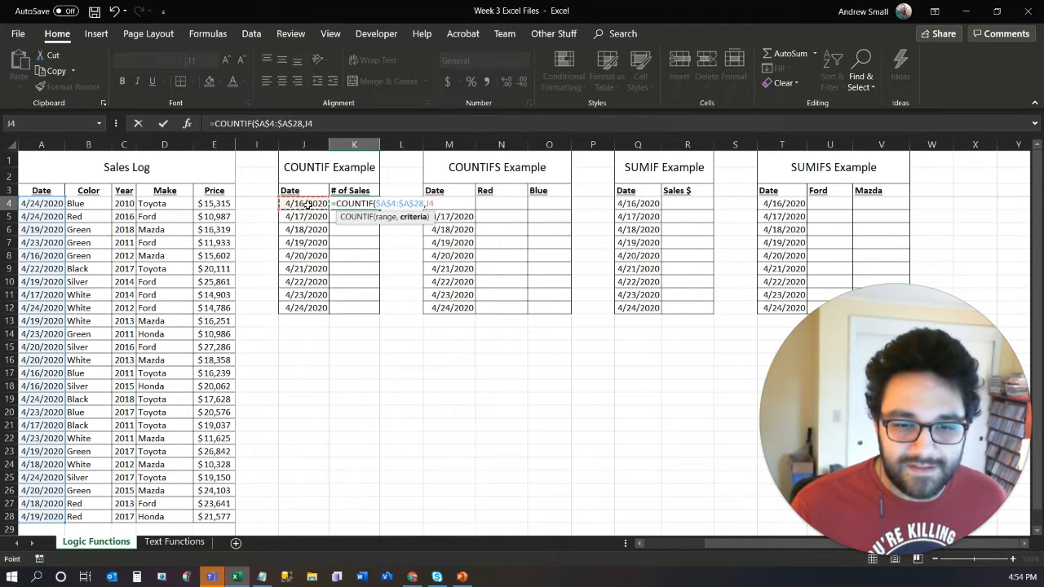
{"action": "type", "text": ")"}
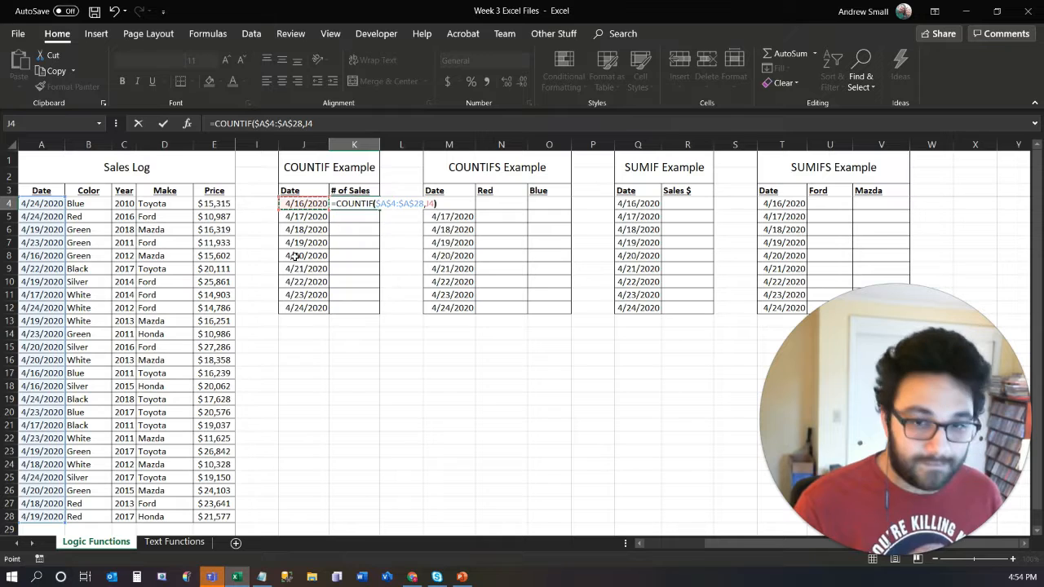
{"action": "key", "text": "ctrl+Return"}
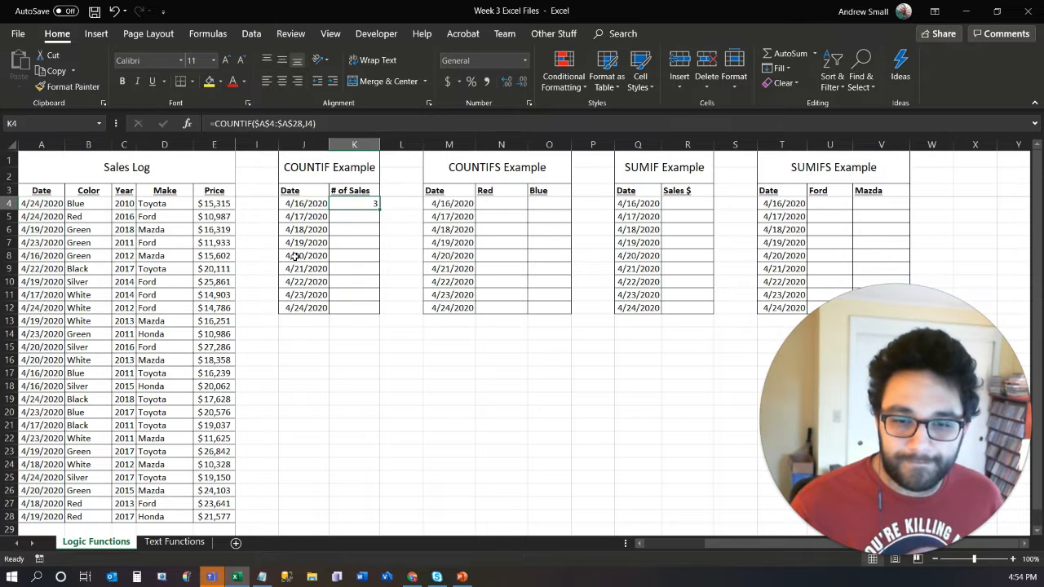
- Fill the K4 COUNTIF formula down the "# of Sales" column through K12
{"action": "key", "text": "shift+Down"}
{"action": "key", "text": "shift+Down"}
{"action": "key", "text": "shift+Down"}
{"action": "key", "text": "shift+Down"}
{"action": "key", "text": "shift+Down"}
{"action": "key", "text": "shift+Down"}
{"action": "key", "text": "shift+Down"}
{"action": "key", "text": "shift+Down"}
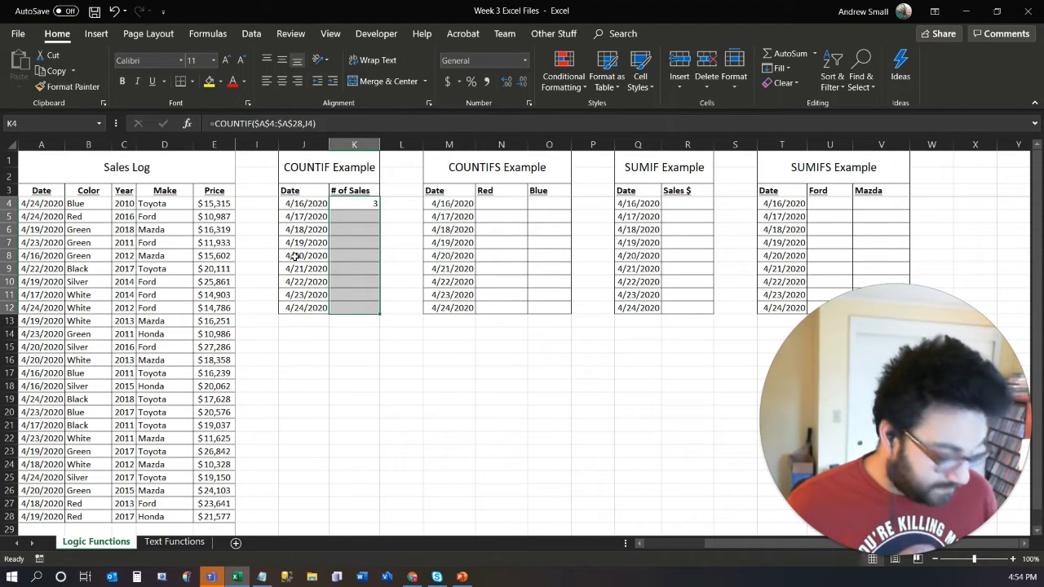
{"action": "key", "text": "ctrl+d"}
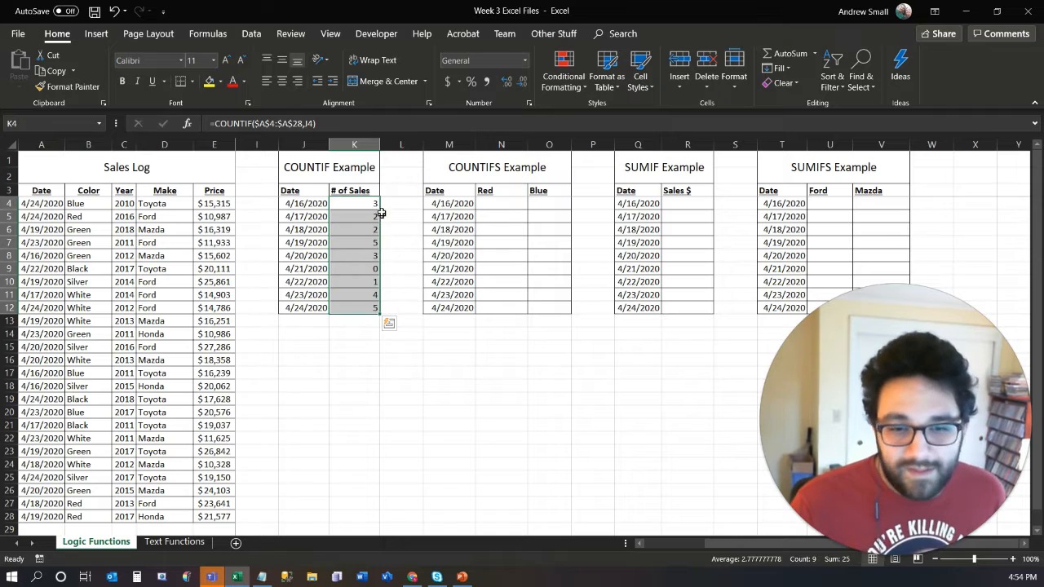
- Examine the sales counts per date and the range and criteria references of the COUNTIF formulas in K5, K7 and K10
{"action": "left_click_drag", "start_coordinate": [319, 203], "coordinate": [341, 203]}
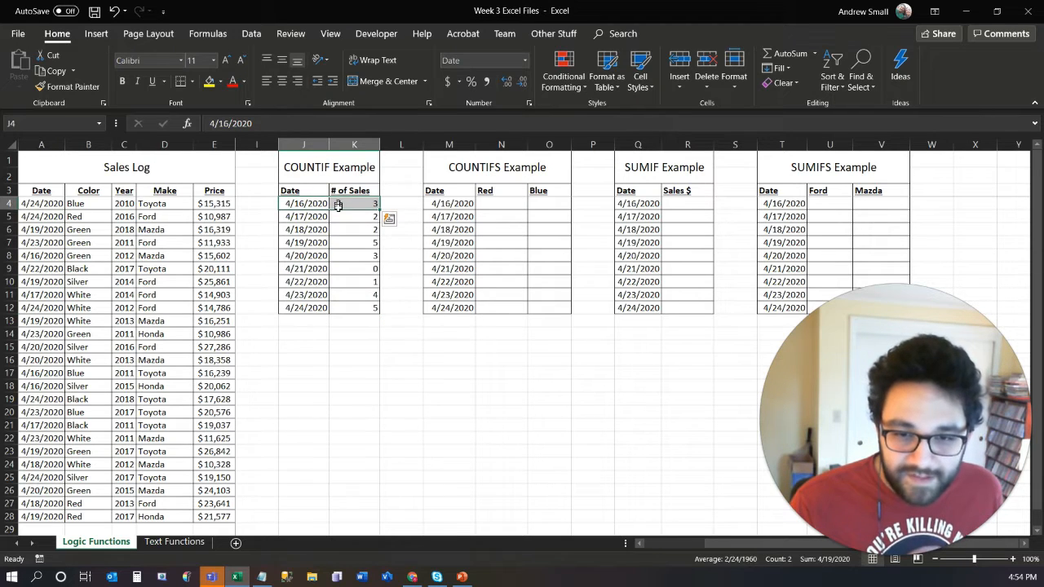
{"action": "left_click_drag", "start_coordinate": [342, 242], "coordinate": [308, 242]}
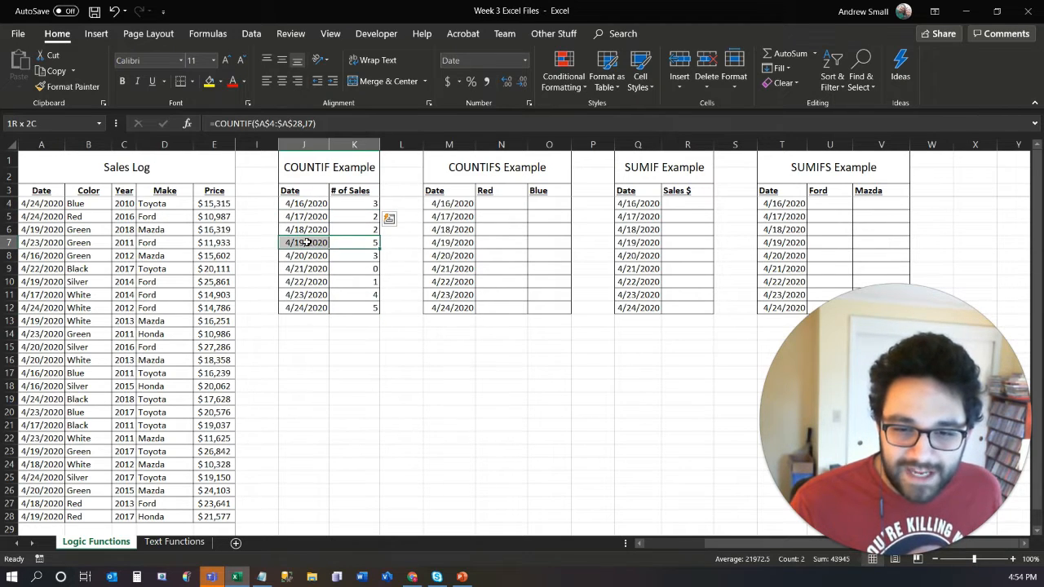
{"action": "double_click", "coordinate": [354, 216]}
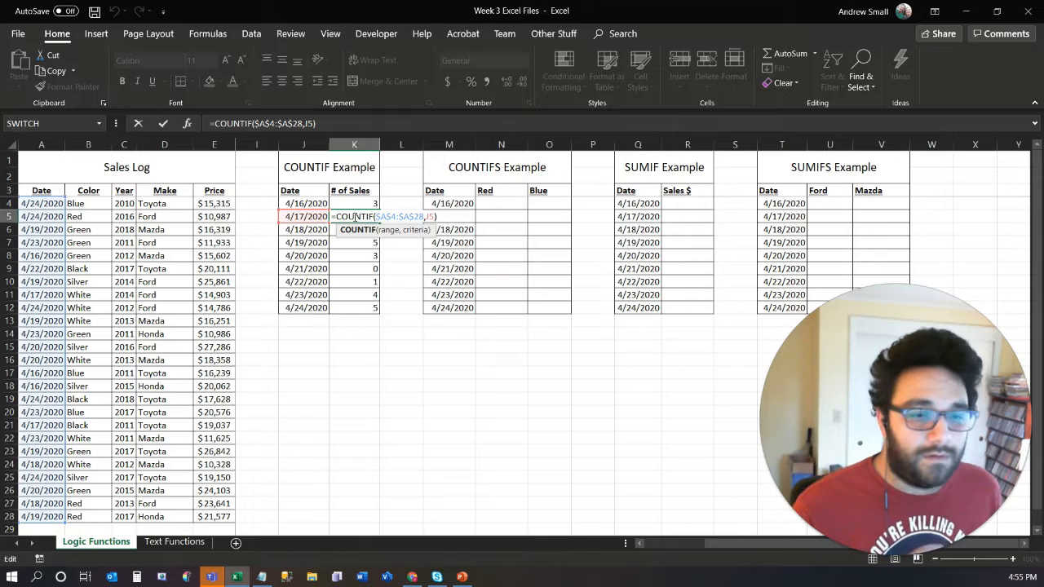
{"action": "key", "text": "Return"}
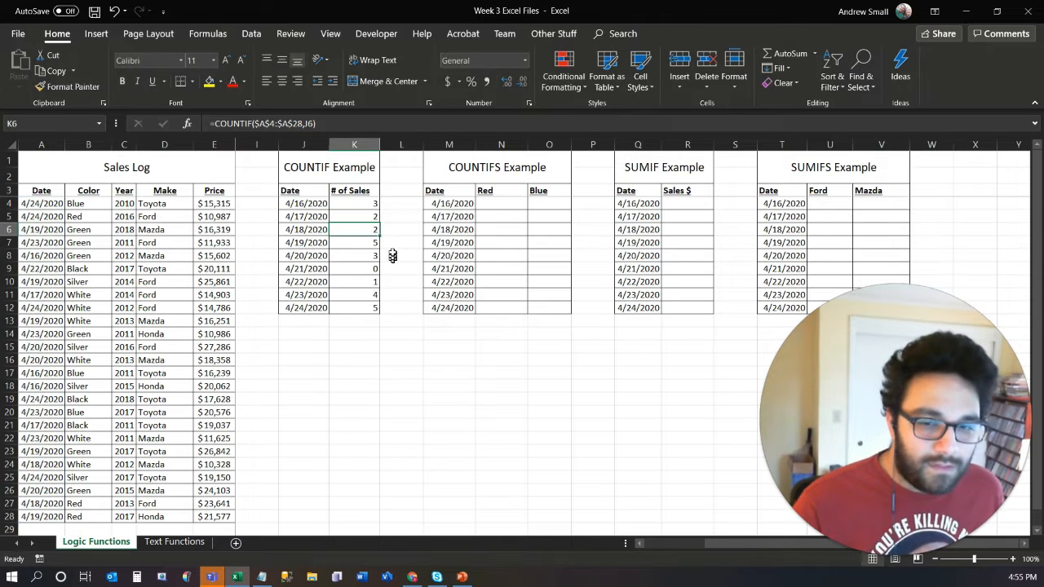
{"action": "double_click", "coordinate": [368, 243]}
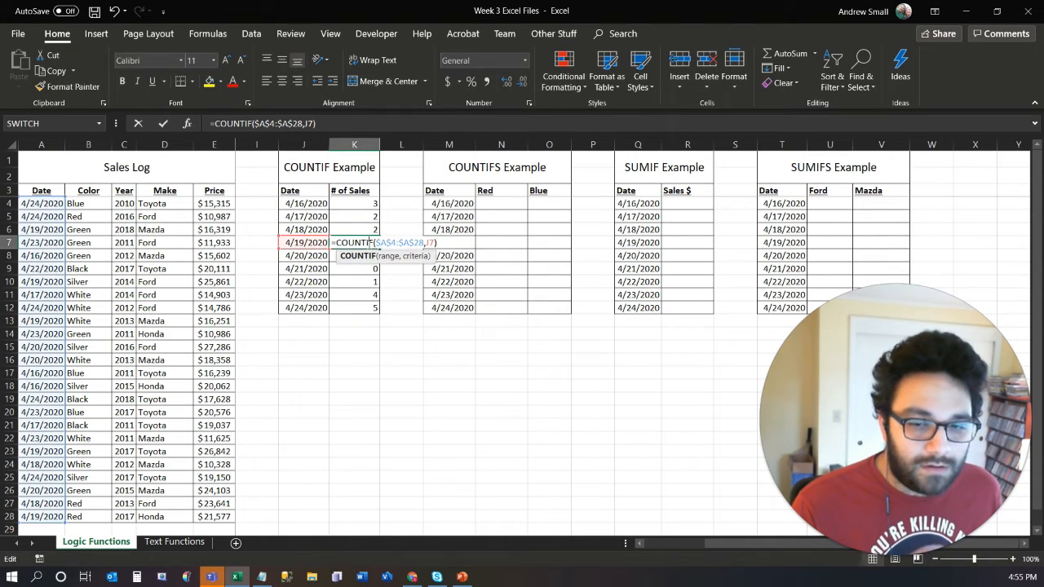
{"action": "key", "text": "Return"}
{"action": "double_click", "coordinate": [357, 282]}
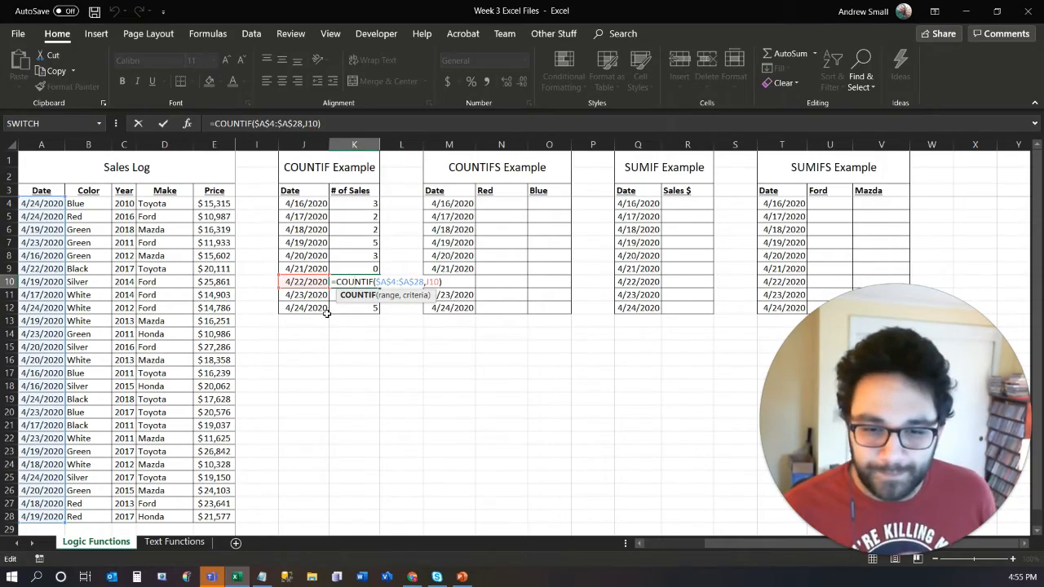
{"action": "key", "text": "Return"}
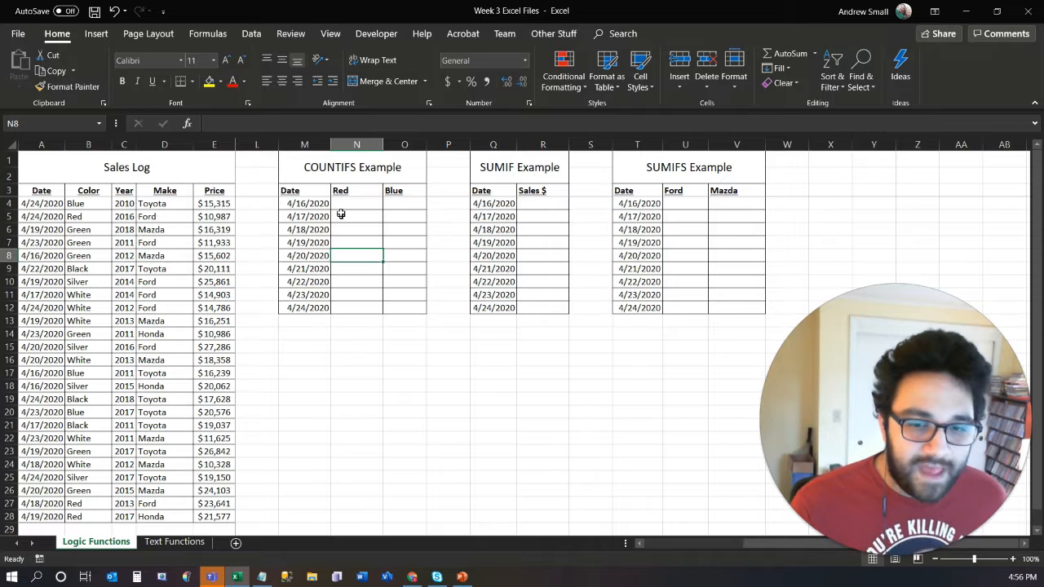
- Begin a COUNTIFS formula in N4 of the COUNTIFS Example table with the absolute date range $A$4:$A$28 as its first criteria range
{"action": "left_click_drag", "start_coordinate": [303, 203], "coordinate": [300, 307]}
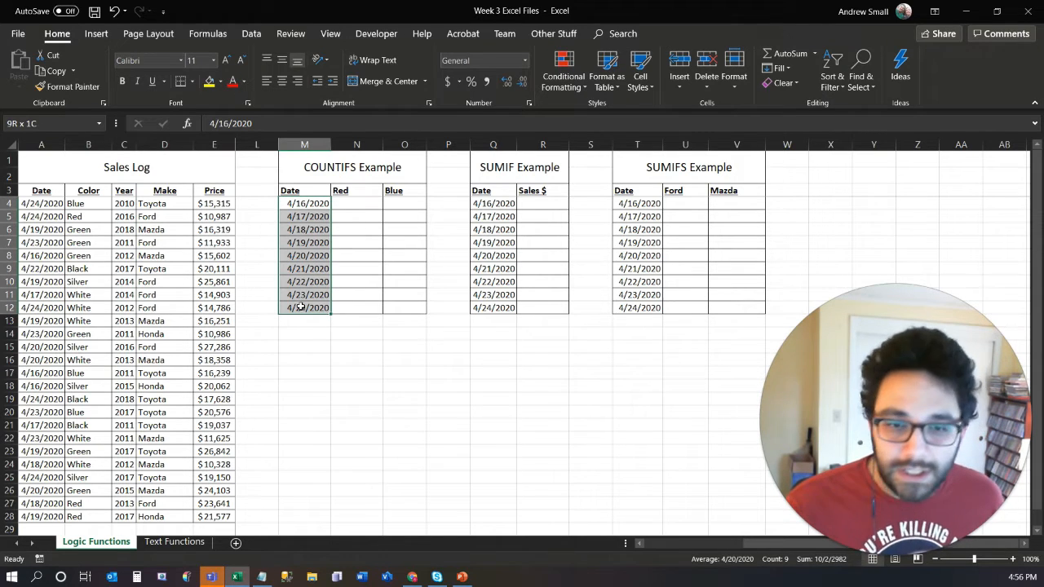
{"action": "left_click_drag", "start_coordinate": [340, 191], "coordinate": [408, 192]}
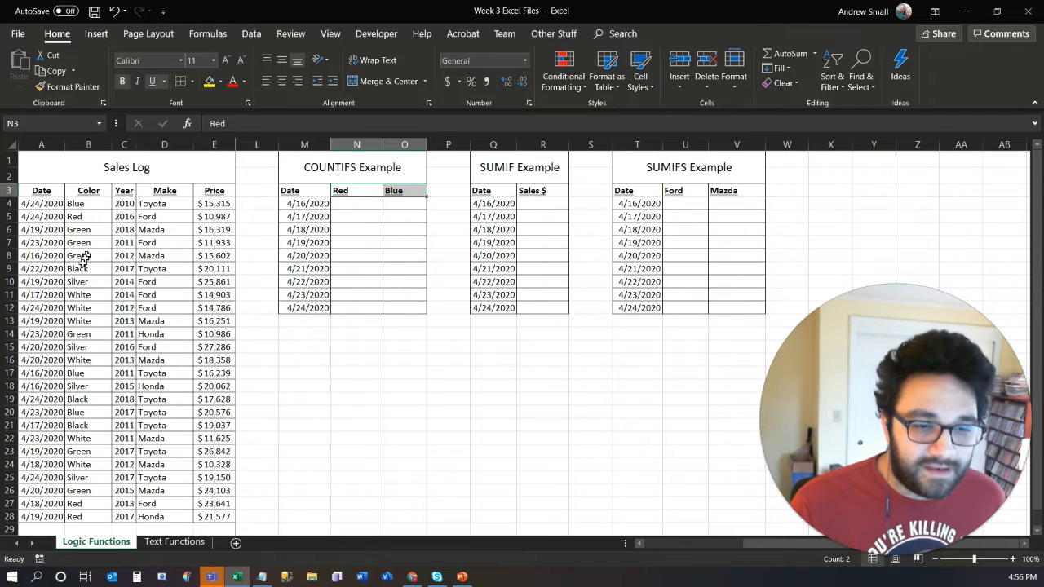
{"action": "left_click", "coordinate": [353, 210]}
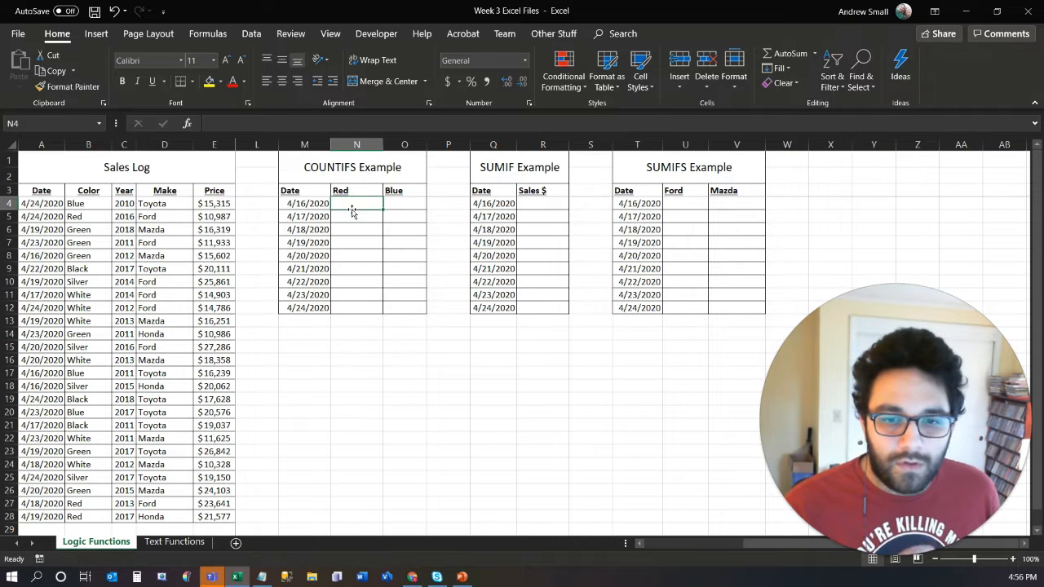
{"action": "type", "text": "="}
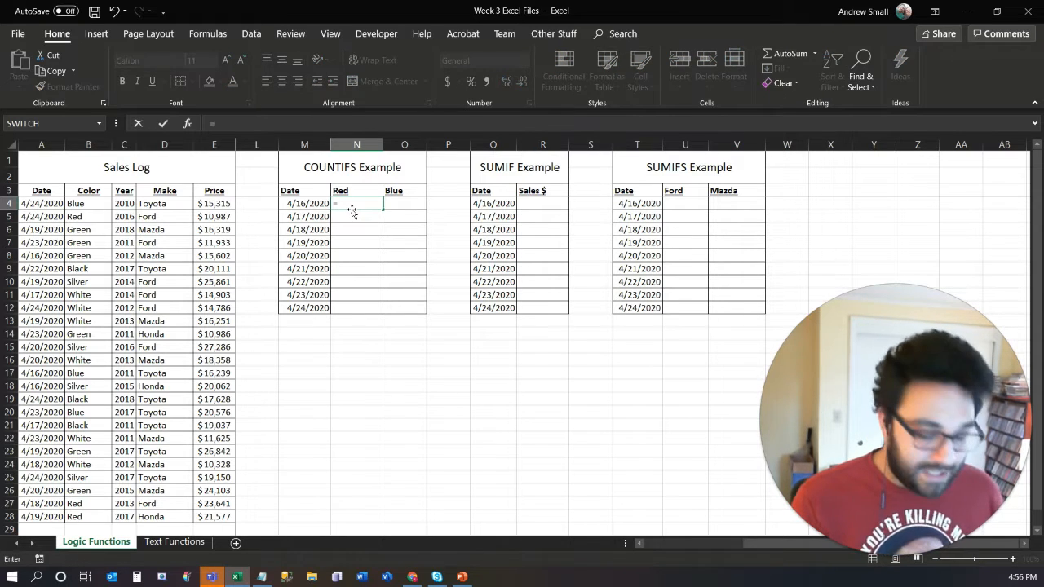
{"action": "type", "text": "count"}
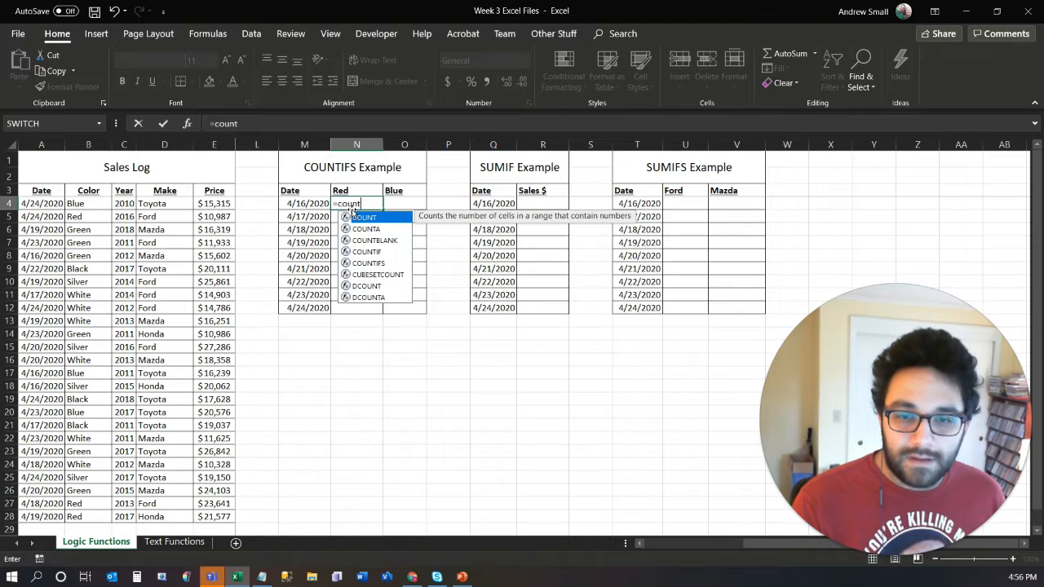
{"action": "type", "text": "i"}
{"action": "key", "text": "Down"}
{"action": "key", "text": "Tab"}
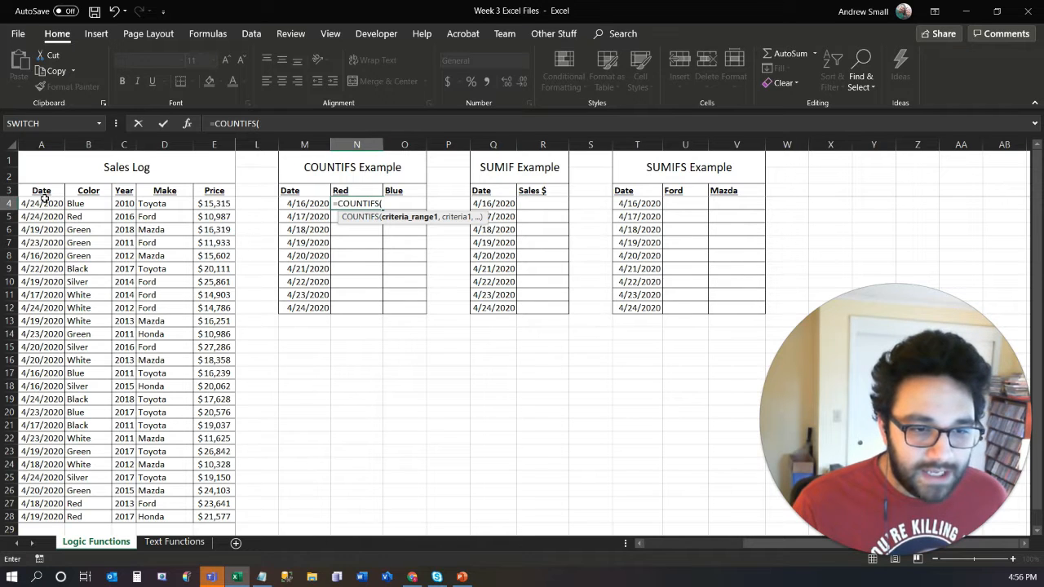
{"action": "left_click_drag", "start_coordinate": [46, 204], "coordinate": [39, 513]}
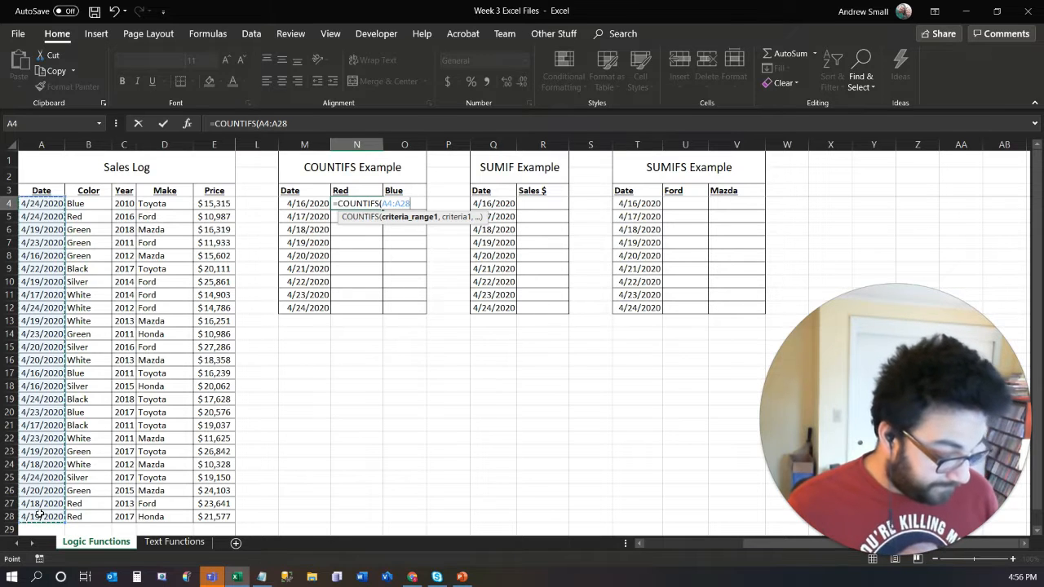
{"action": "key", "text": "F4"}
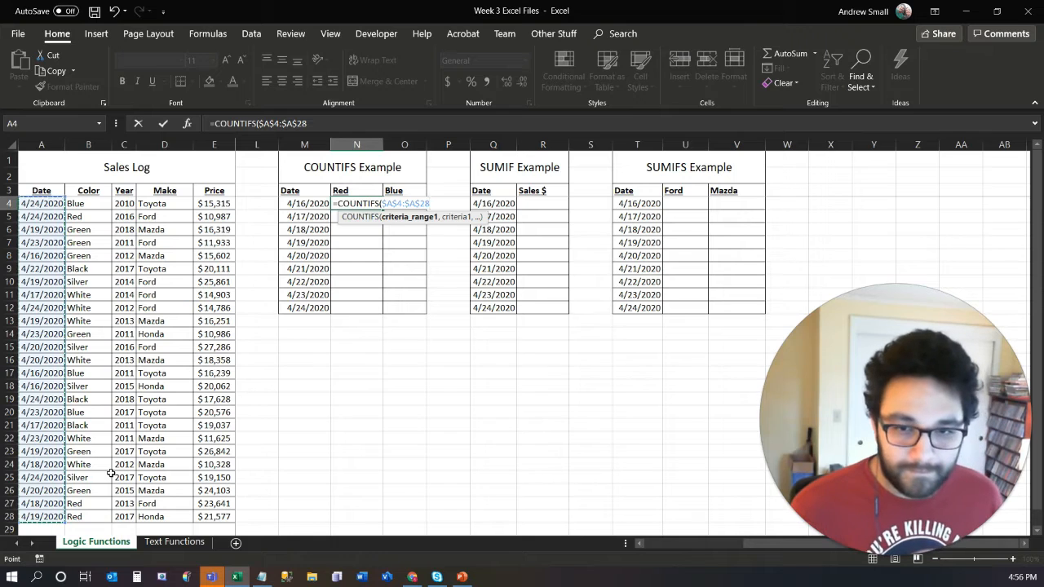
- Add the date in M4 as the first COUNTIFS criterion, locking only its column as $M4
{"action": "type", "text": ","}
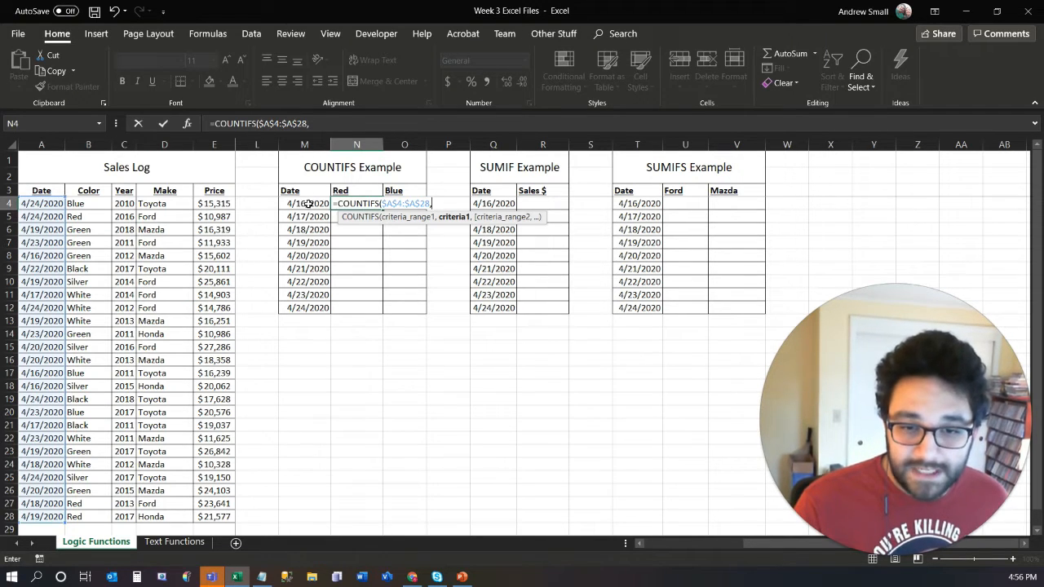
{"action": "left_click", "coordinate": [309, 204]}
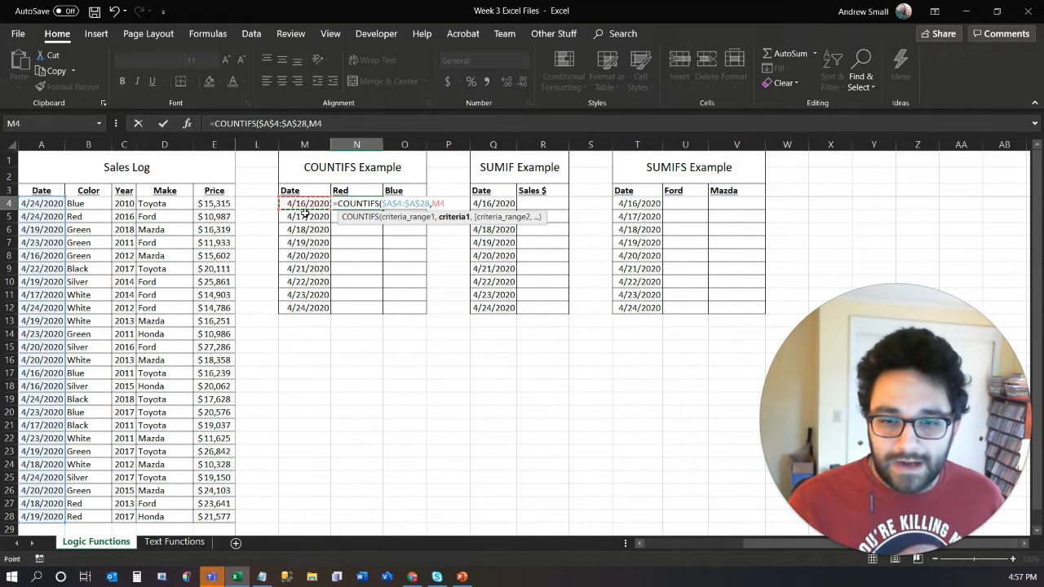
{"action": "key", "text": "F4"}
{"action": "key", "text": "F4"}
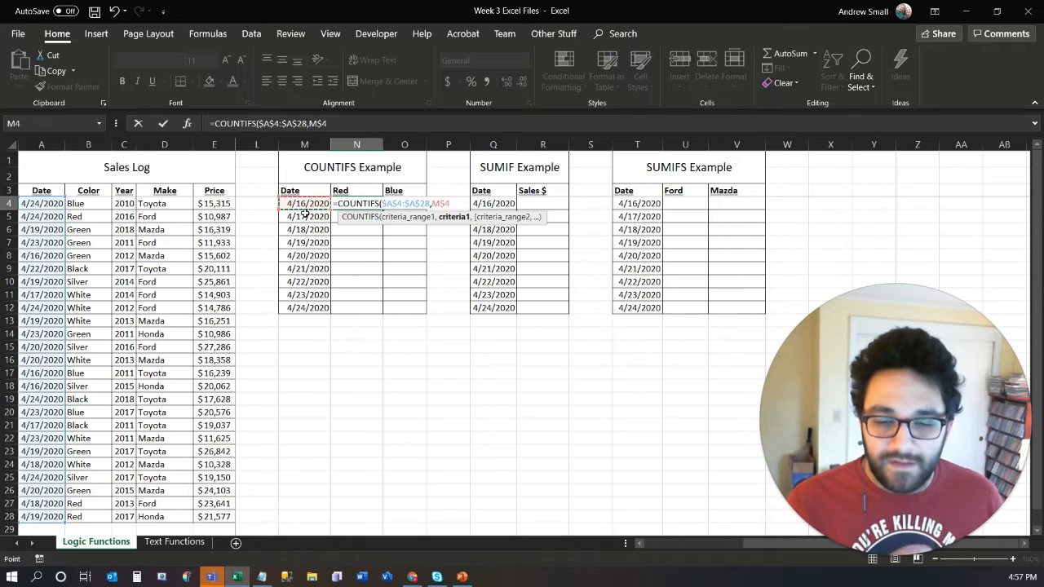
{"action": "key", "text": "F4"}
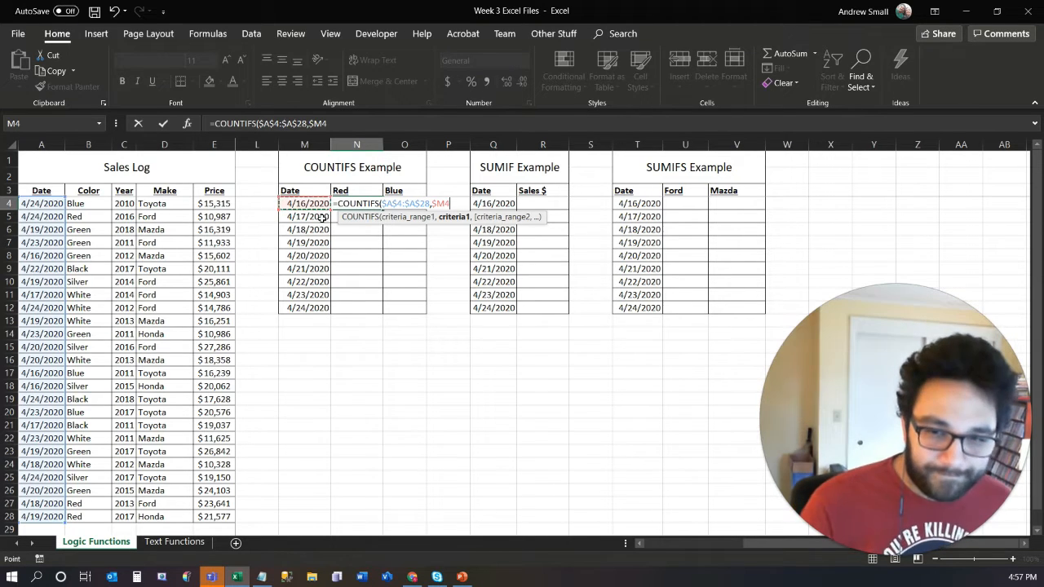
- Add the sales log's Color column as the second criteria range with the absolute reference $B$4:$B$28
{"action": "type", "text": ","}
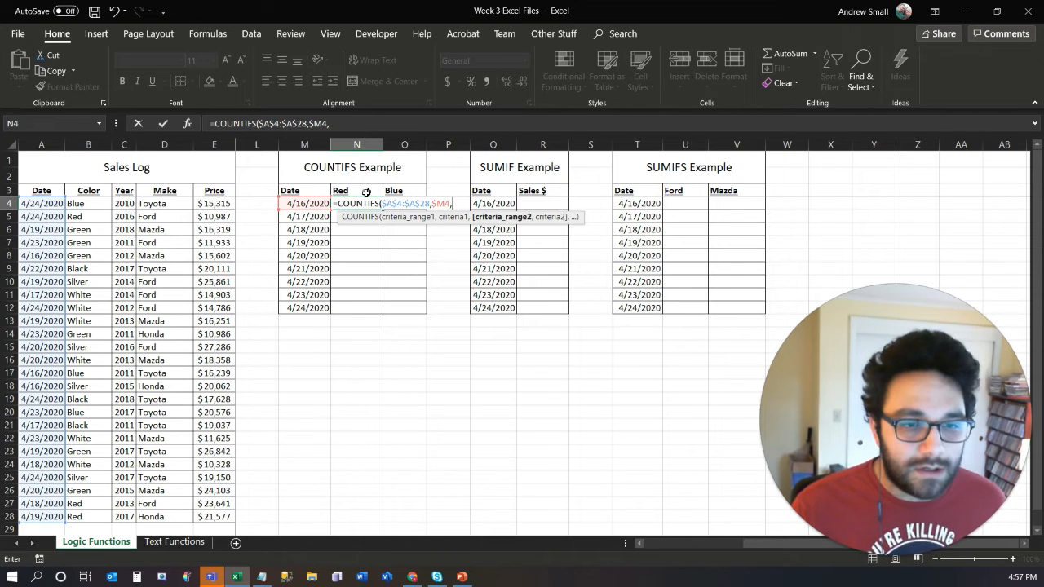
{"action": "left_click_drag", "start_coordinate": [84, 205], "coordinate": [82, 524]}
{"action": "key", "text": "F4"}
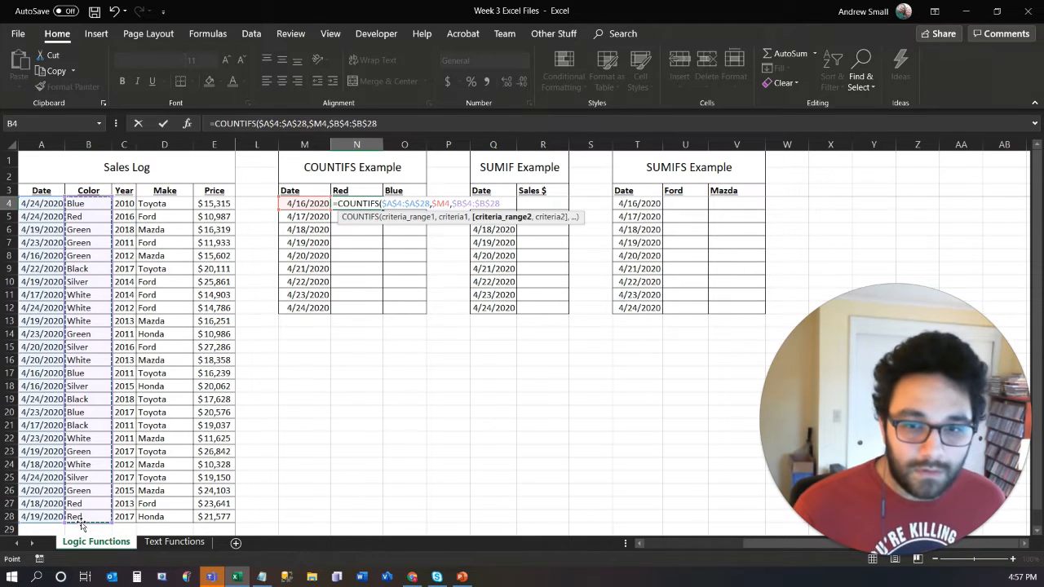
{"action": "type", "text": ","}
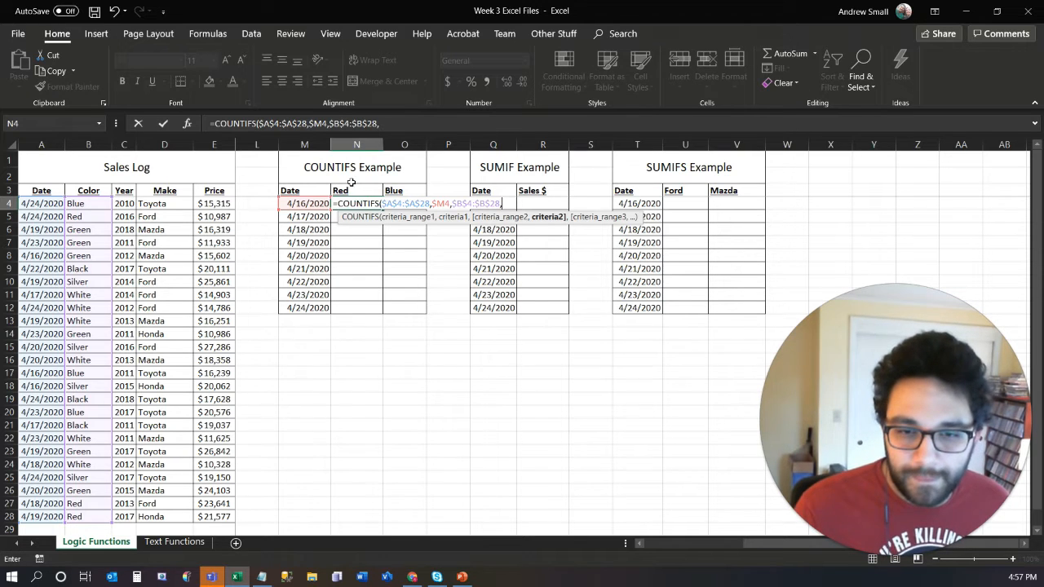
{"action": "type", "text": "\"Red\""}
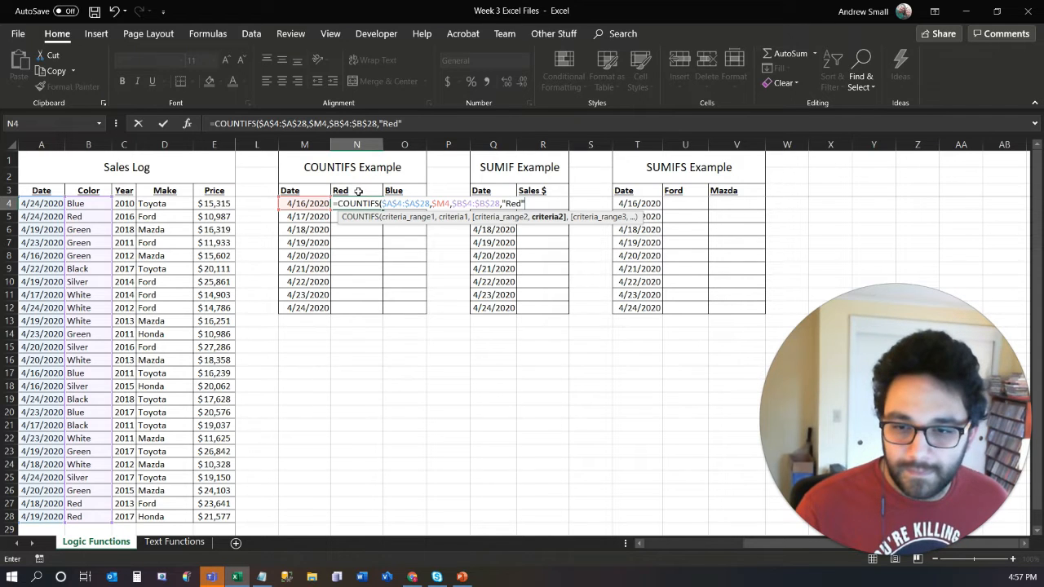
{"action": "key", "text": "BackSpace"}
{"action": "key", "text": "BackSpace"}
{"action": "key", "text": "BackSpace"}
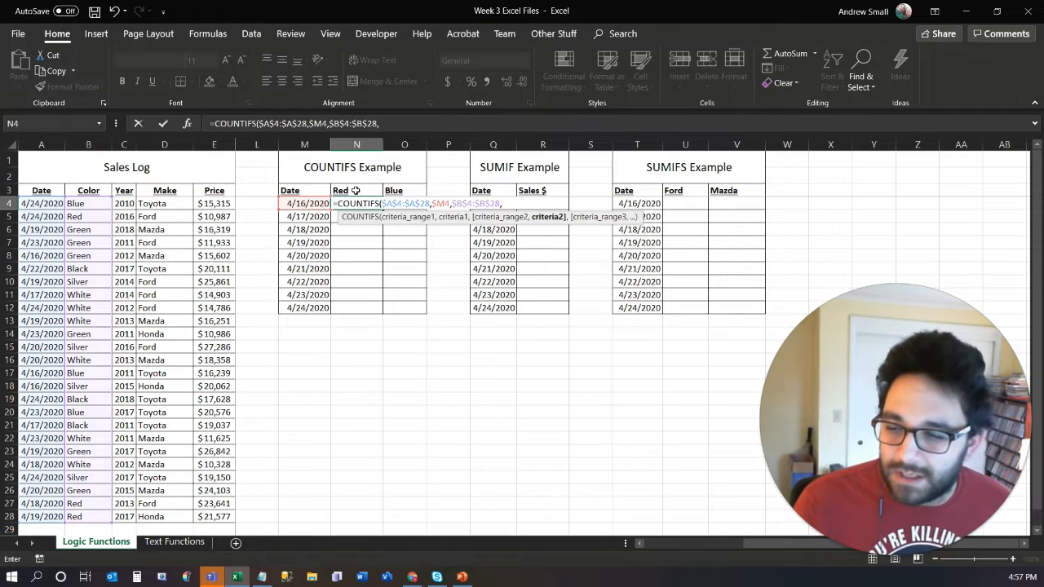
- Use the Red header as the second criterion with only its row locked, N$3, and complete the COUNTIFS formula in N4
{"action": "left_click", "coordinate": [356, 190]}
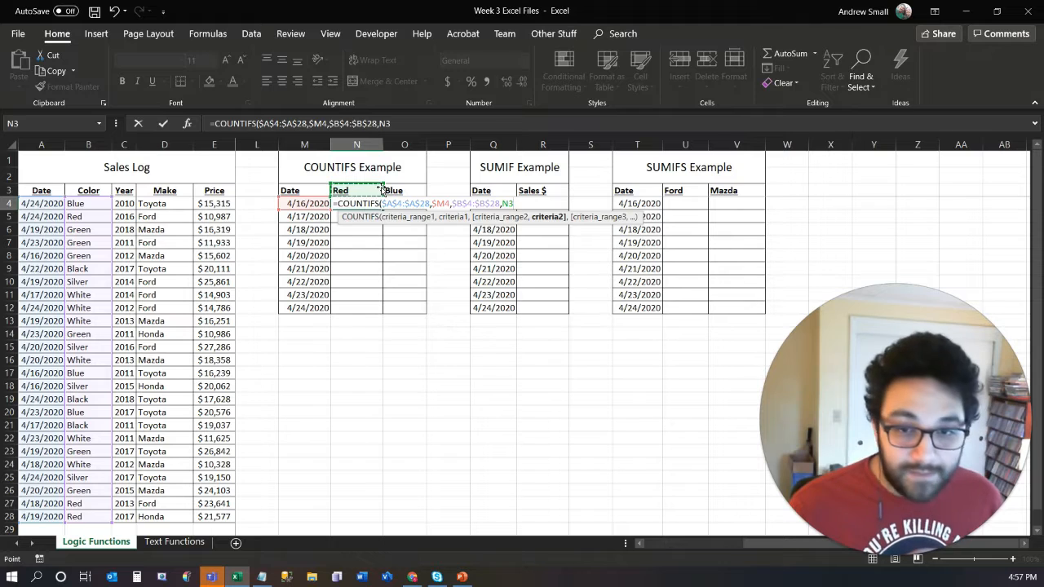
{"action": "key", "text": "F4"}
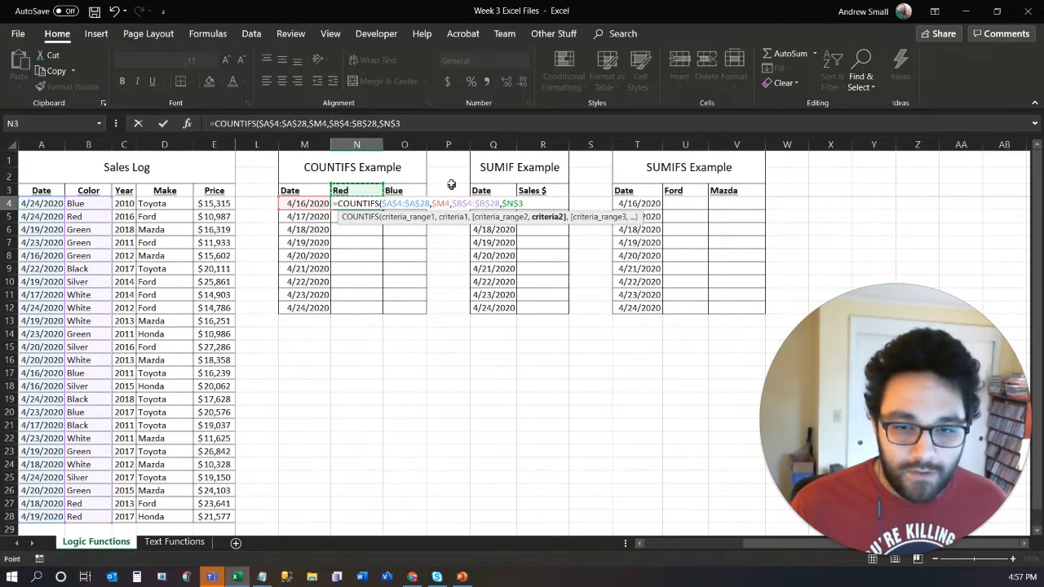
{"action": "key", "text": "F4"}
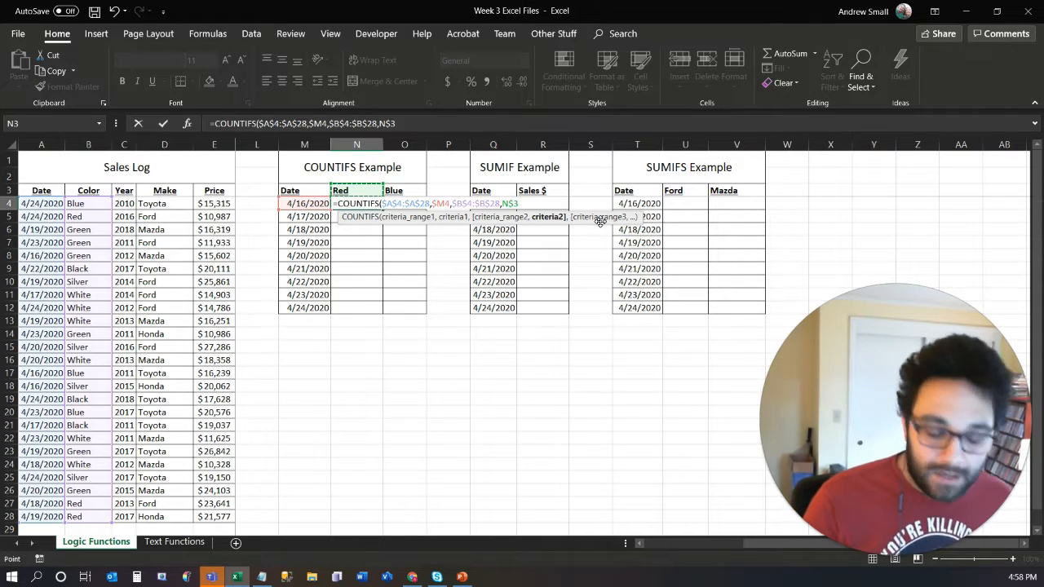
{"action": "type", "text": ")"}
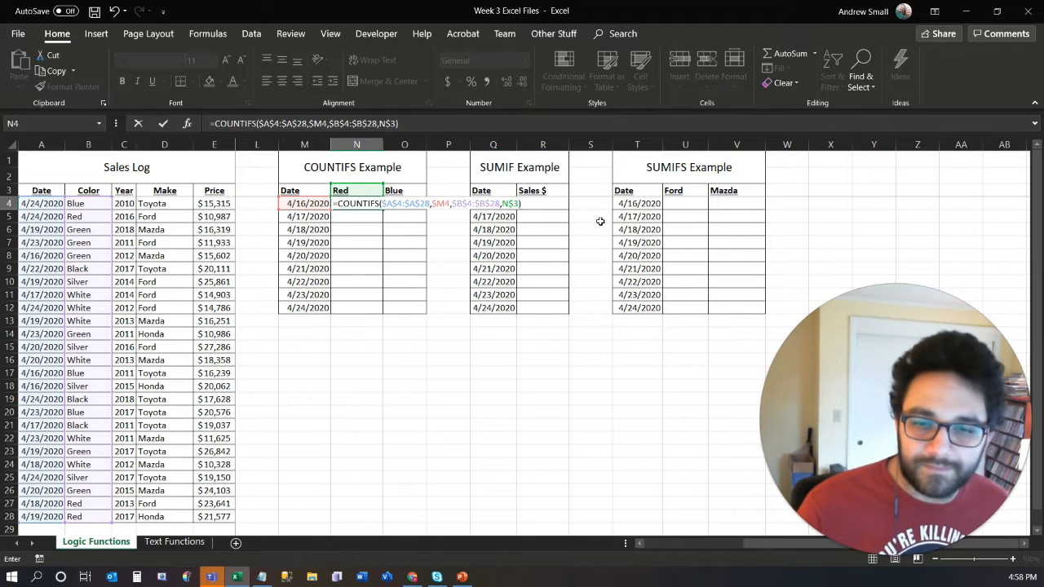
{"action": "key", "text": "Return"}
- Fill the N4 COUNTIFS formula across the Red and Blue columns over the range N4:O12
{"action": "left_click", "coordinate": [357, 204]}
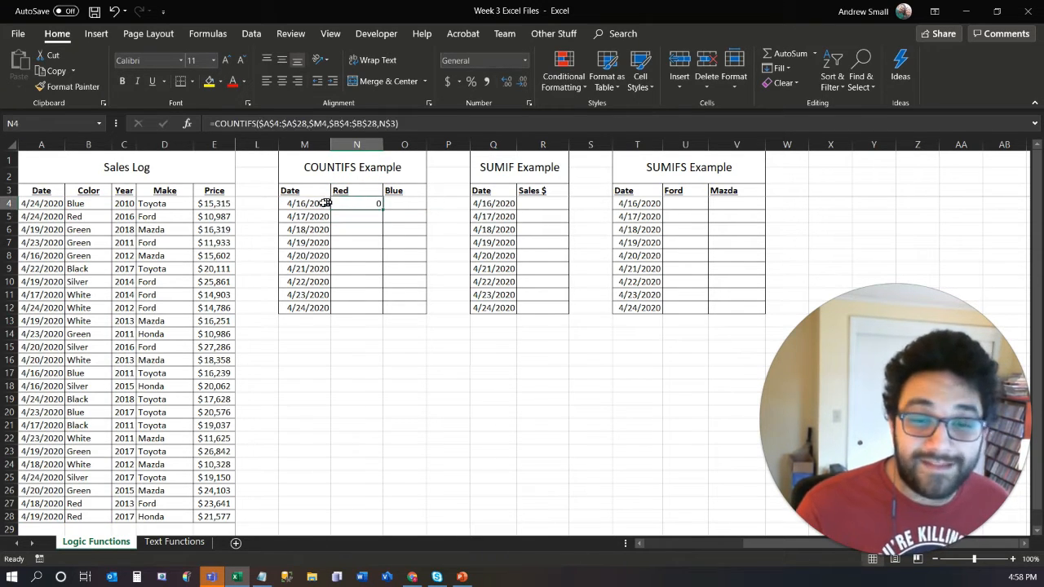
{"action": "left_click", "coordinate": [298, 204]}
{"action": "left_click", "coordinate": [338, 204]}
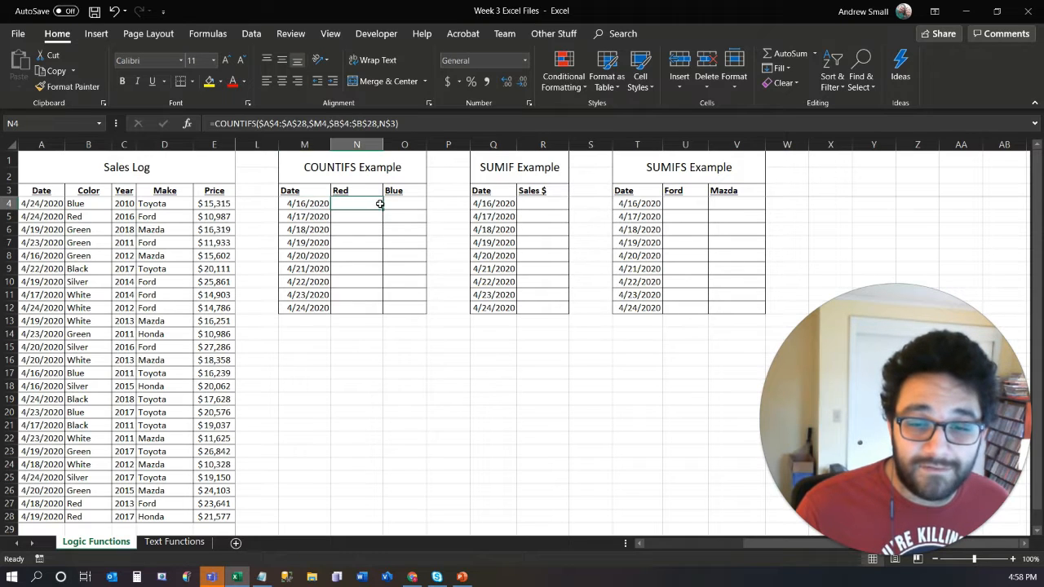
{"action": "left_click_drag", "start_coordinate": [382, 208], "coordinate": [426, 315]}
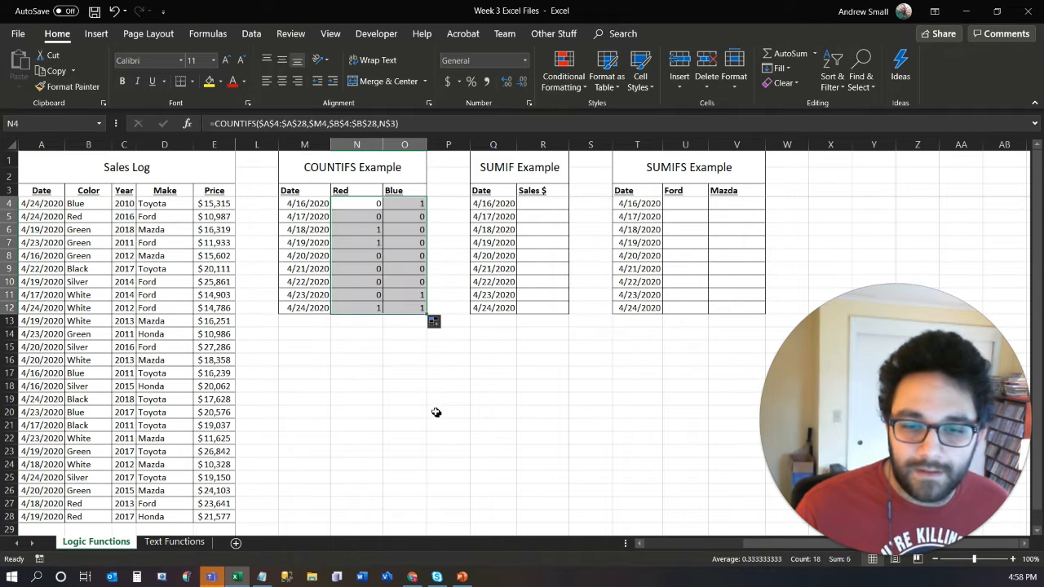
- Examine the red and blue counts per date and the references of the COUNTIFS formulas in O11 and O6
{"action": "left_click", "coordinate": [372, 269]}
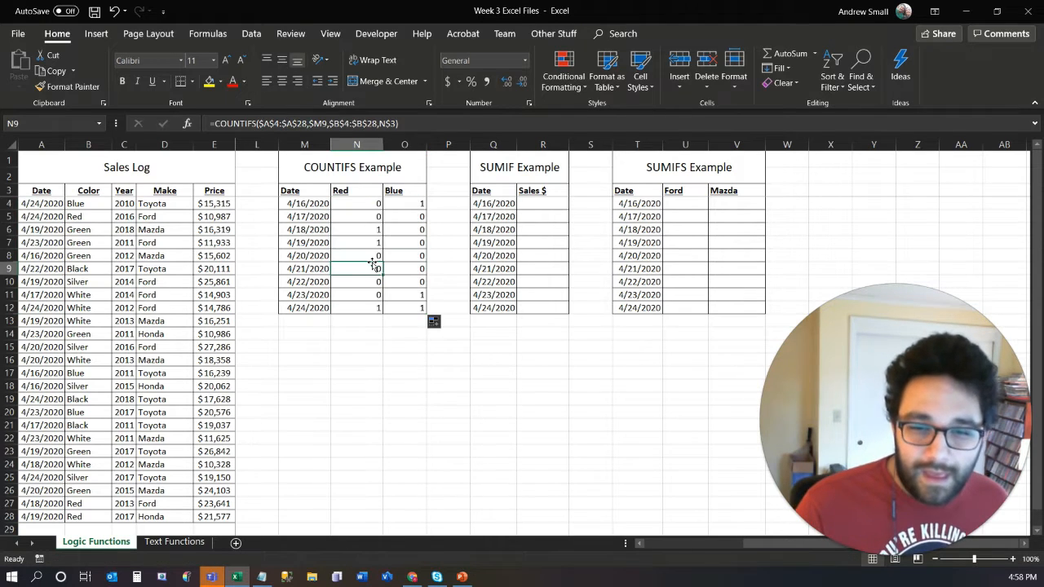
{"action": "left_click", "coordinate": [366, 205]}
{"action": "left_click_drag", "start_coordinate": [371, 210], "coordinate": [399, 307]}
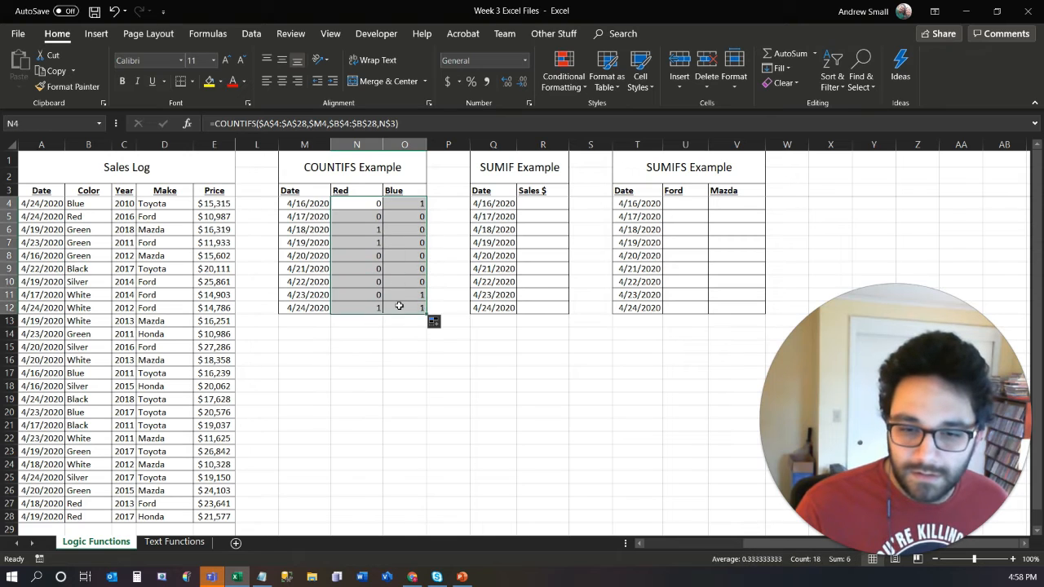
{"action": "left_click", "coordinate": [402, 308]}
{"action": "double_click", "coordinate": [400, 294]}
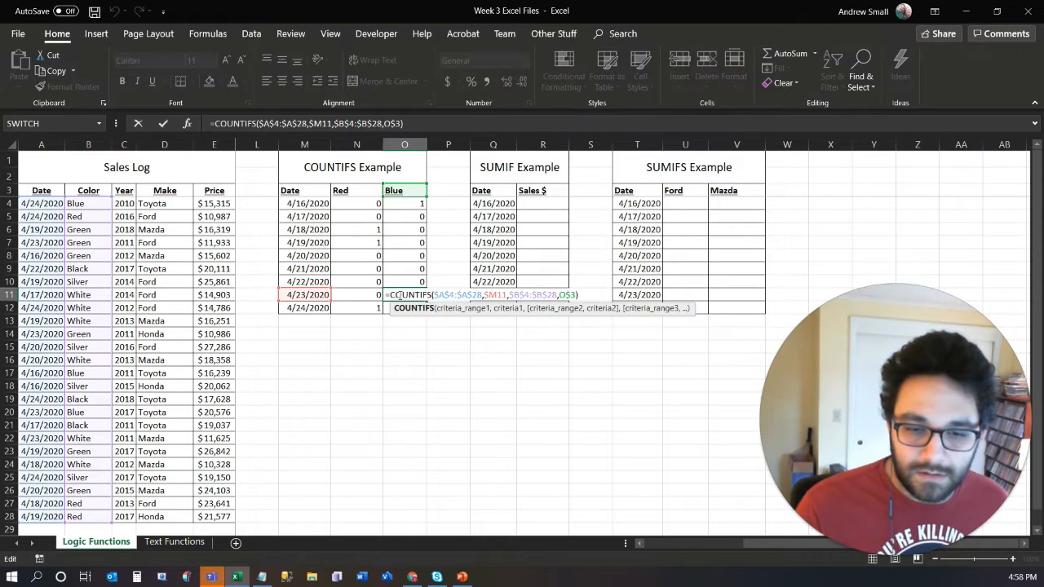
{"action": "key", "text": "Return"}
{"action": "double_click", "coordinate": [409, 232]}
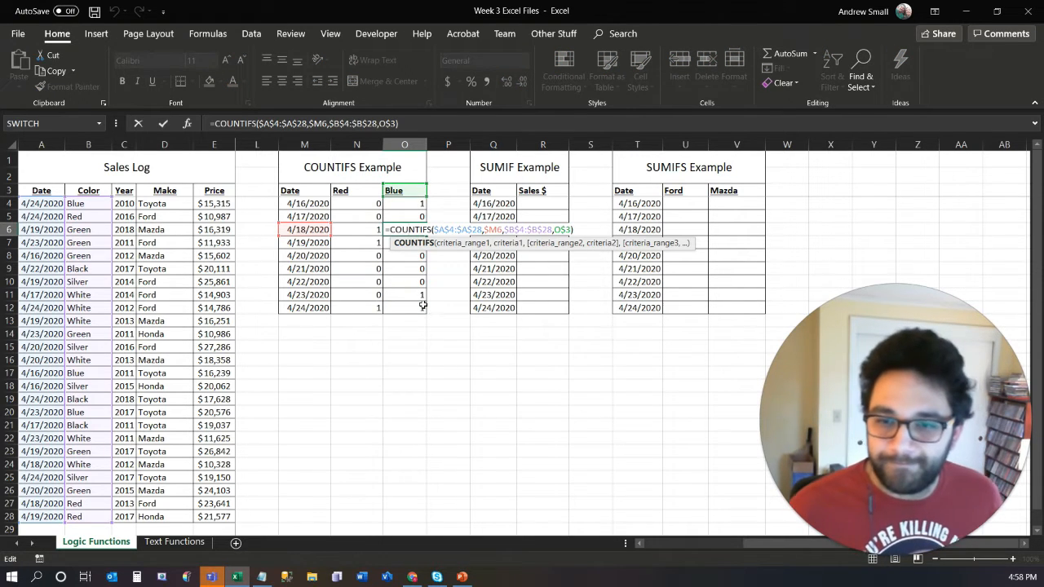
{"action": "key", "text": "Return"}
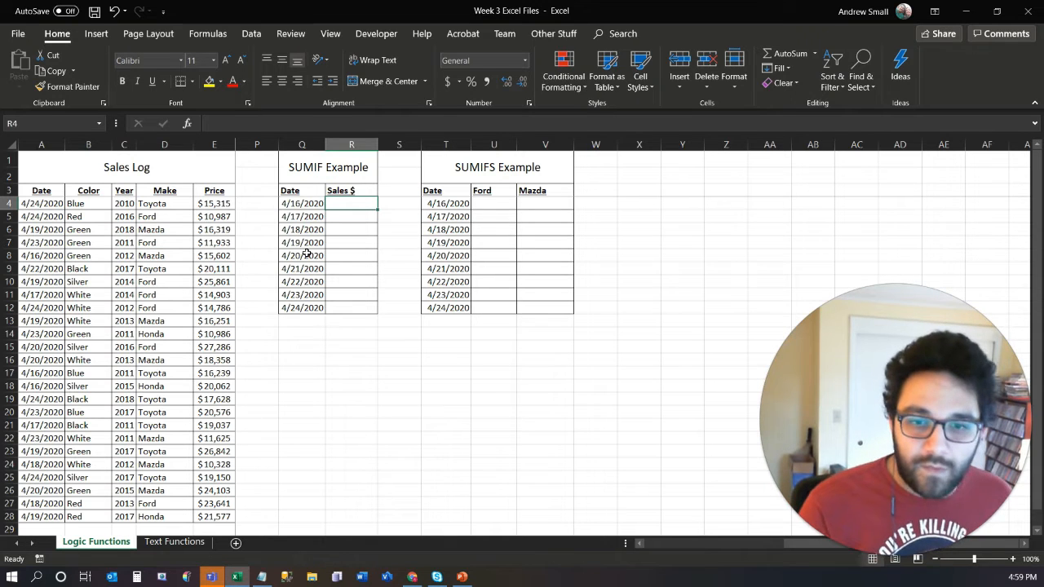
- Start a SUMIF formula in R4 with the sales log's Date column as the range, using the absolute reference $A$4:$A$28
{"action": "type", "text": "=sumi"}
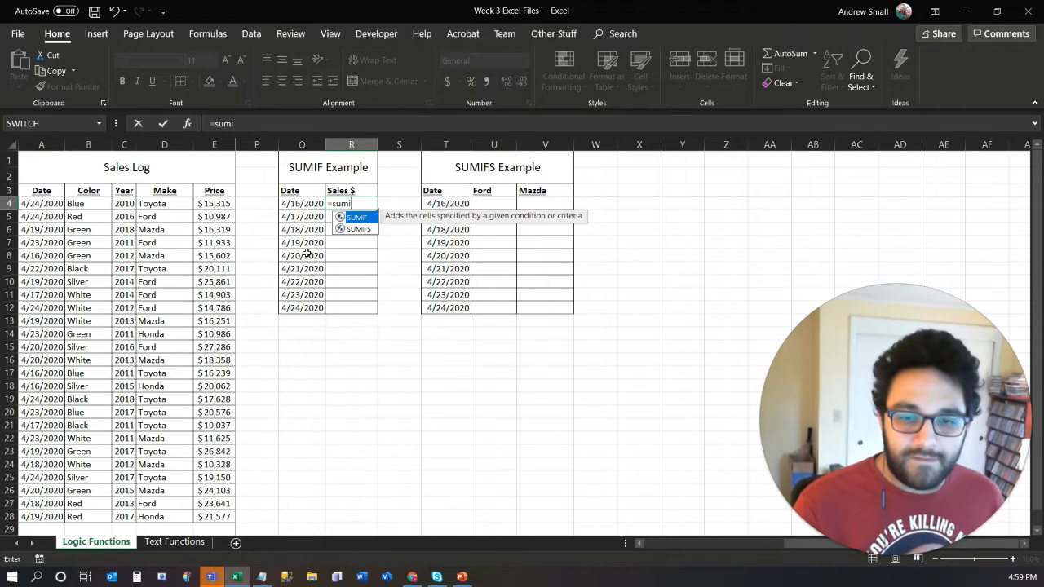
{"action": "key", "text": "Tab"}
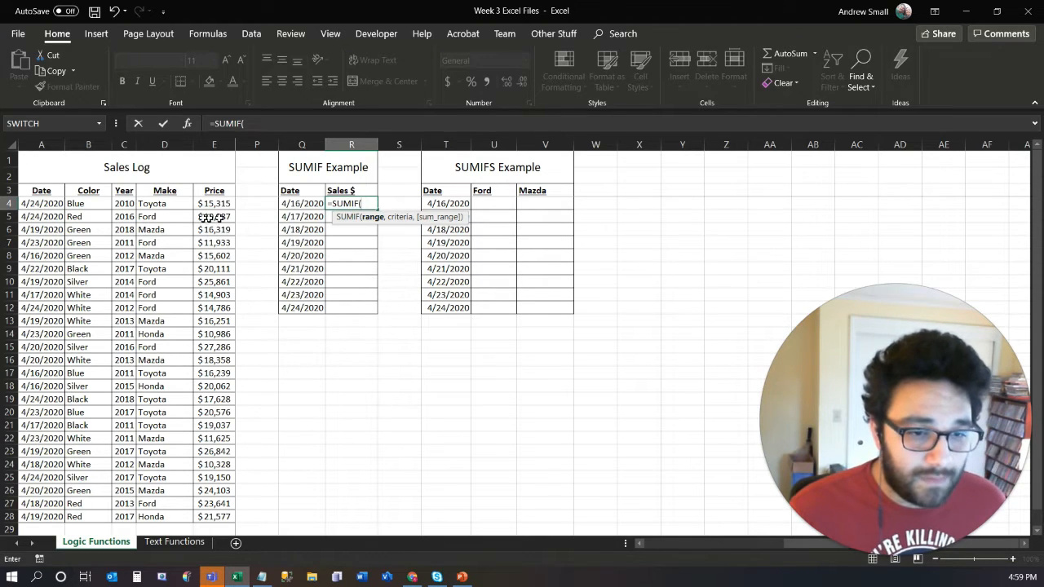
{"action": "left_click_drag", "start_coordinate": [45, 204], "coordinate": [29, 514]}
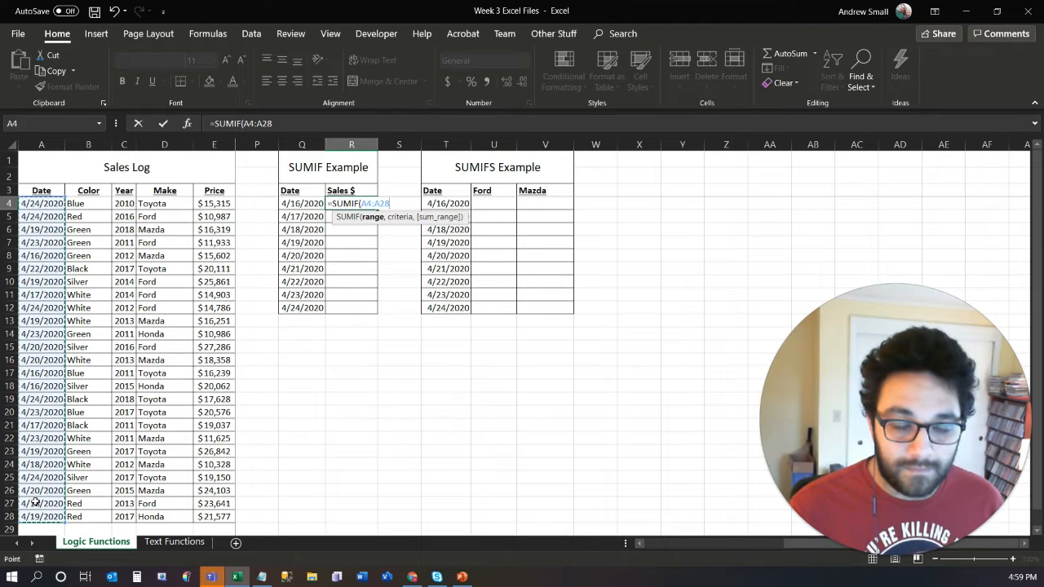
{"action": "key", "text": "F4"}
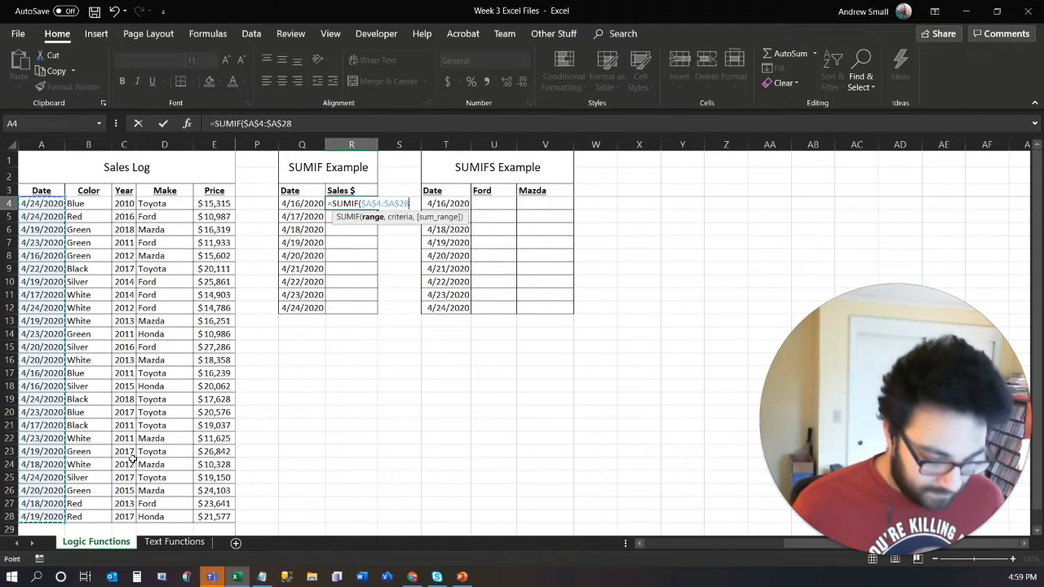
{"action": "type", "text": ","}
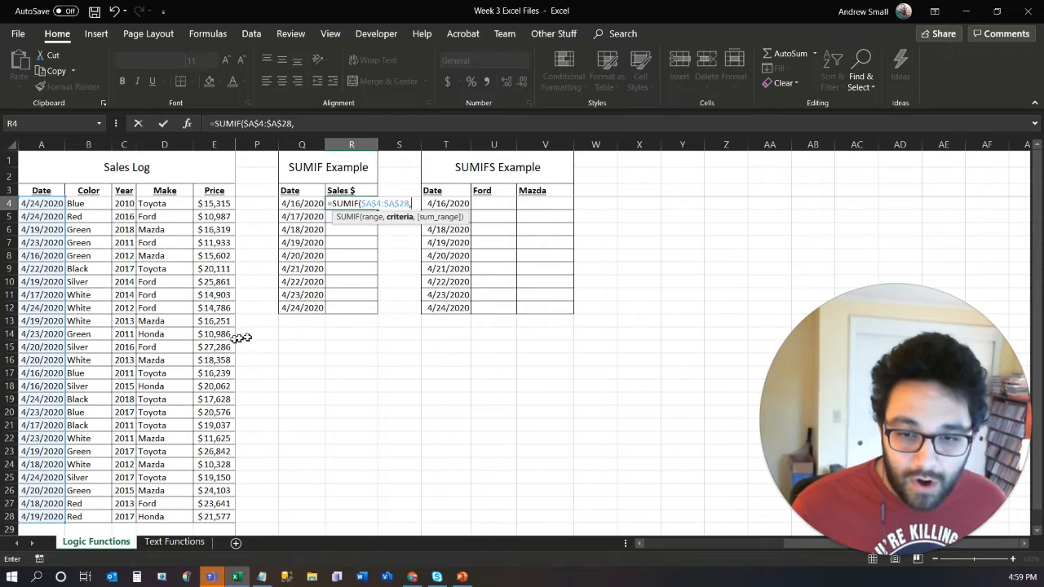
- Use the date in Q4 as the criterion and the Price column E4:E28 as the sum range, and complete the SUMIF formula
{"action": "left_click", "coordinate": [300, 203]}
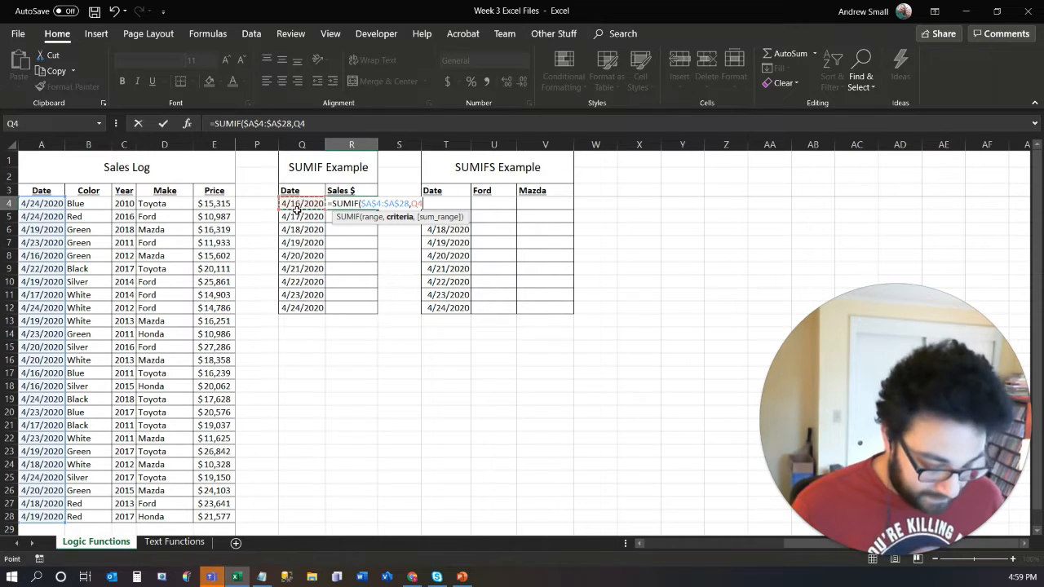
{"action": "type", "text": ","}
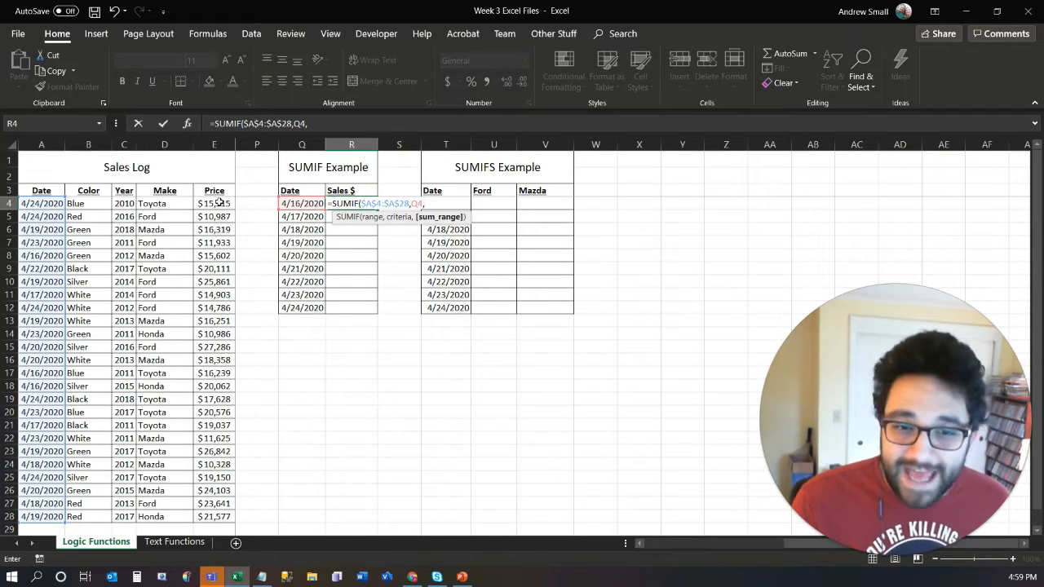
{"action": "left_click_drag", "start_coordinate": [219, 205], "coordinate": [210, 514]}
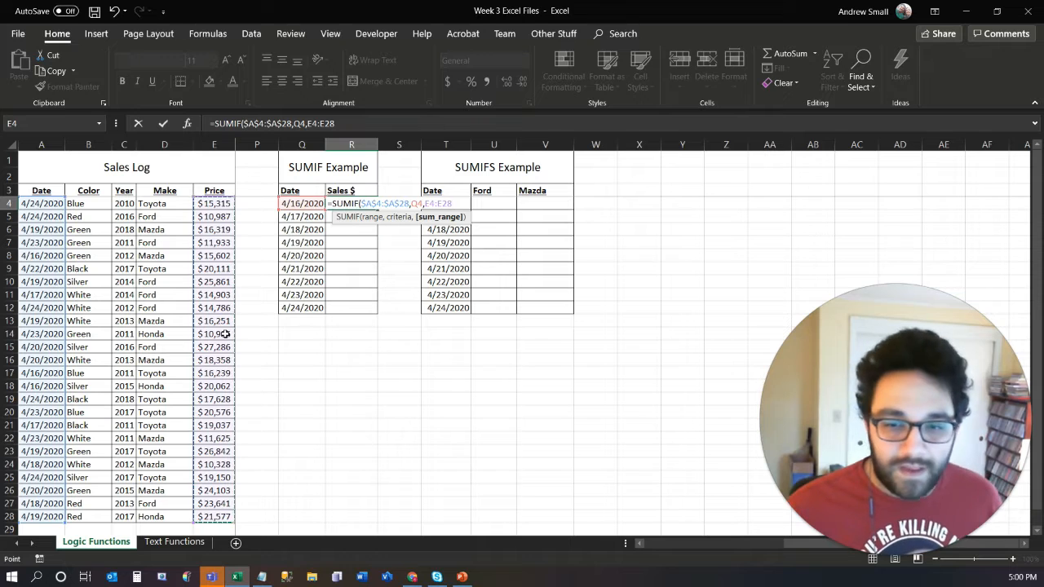
{"action": "type", "text": ")"}
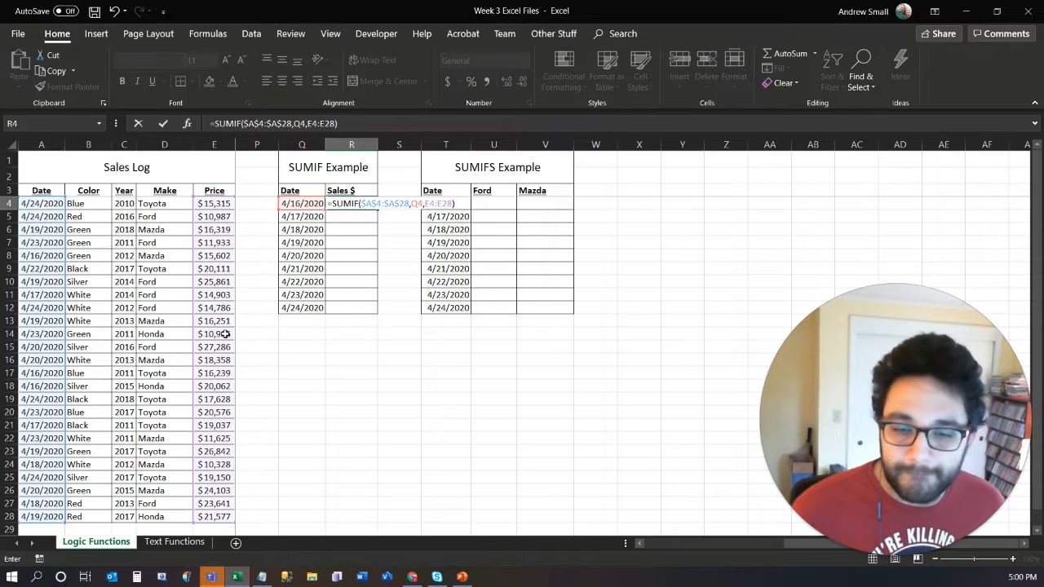
{"action": "key", "text": "Return"}
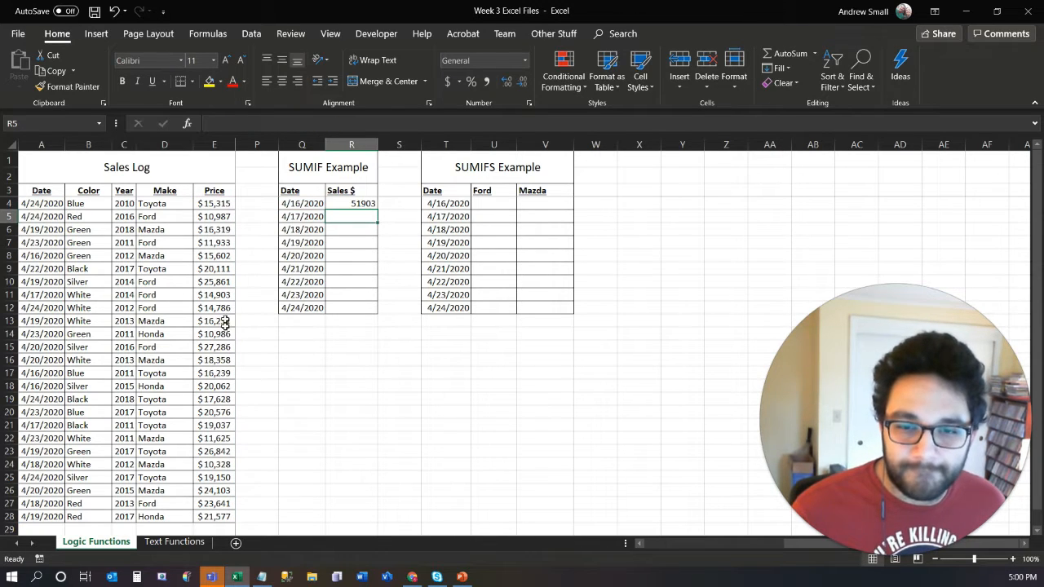
- Fill the R4 SUMIF formula down to R12 and format the results as Accounting with column R fitted to its contents
{"action": "left_click", "coordinate": [353, 204]}
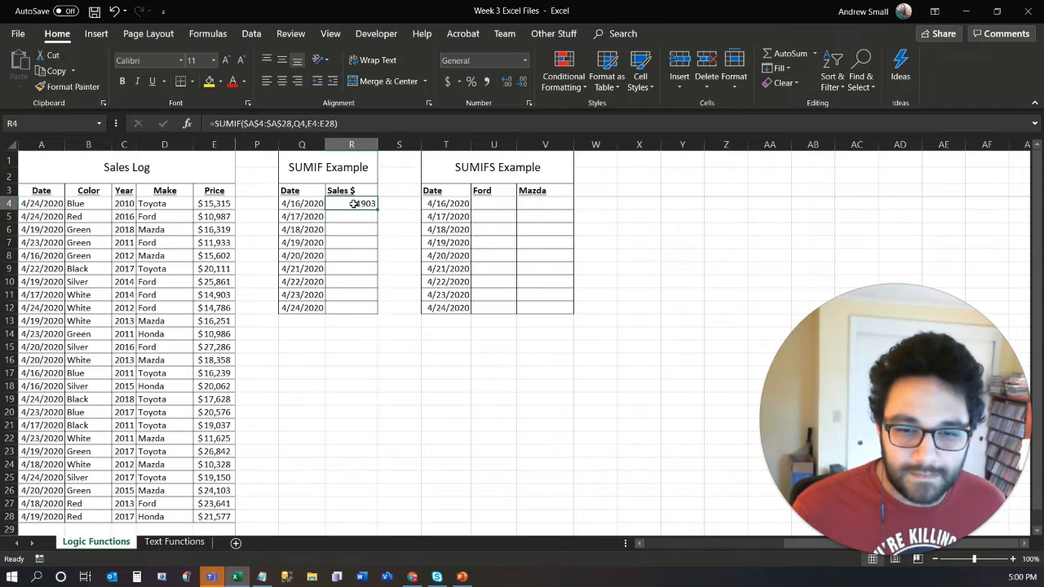
{"action": "left_click_drag", "start_coordinate": [376, 212], "coordinate": [375, 311]}
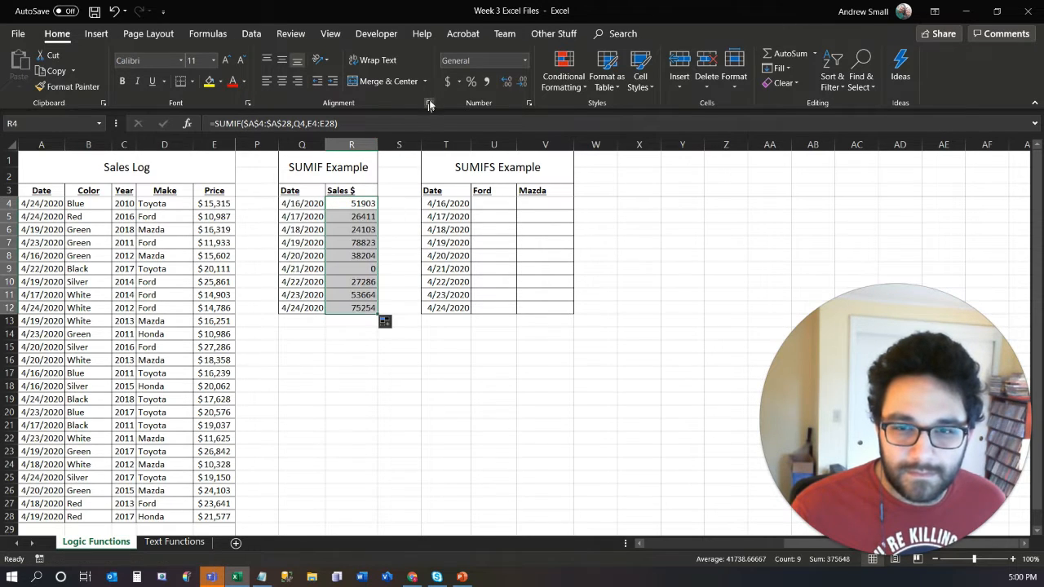
{"action": "left_click", "coordinate": [447, 82]}
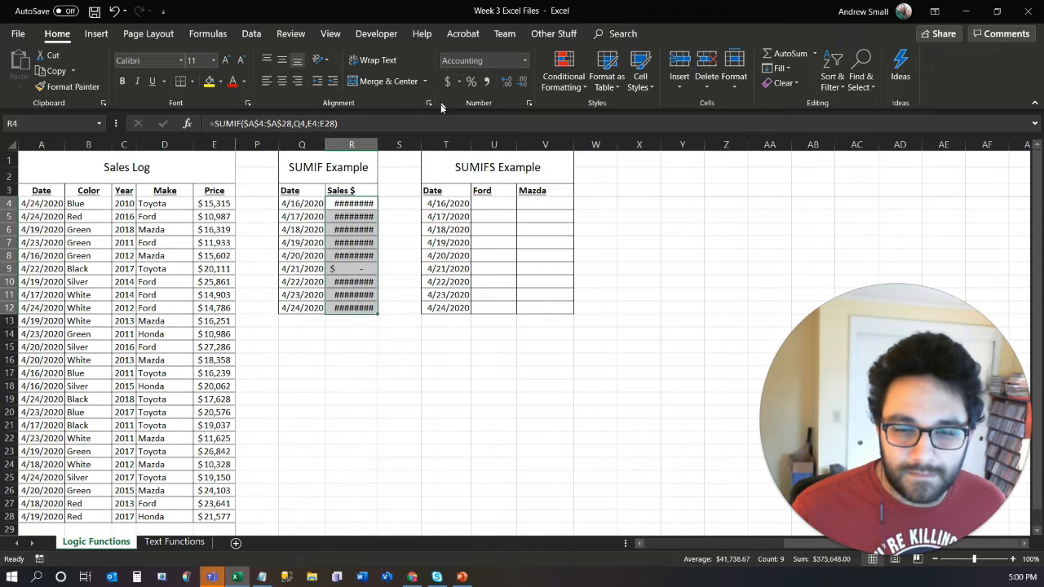
{"action": "double_click", "coordinate": [376, 144]}
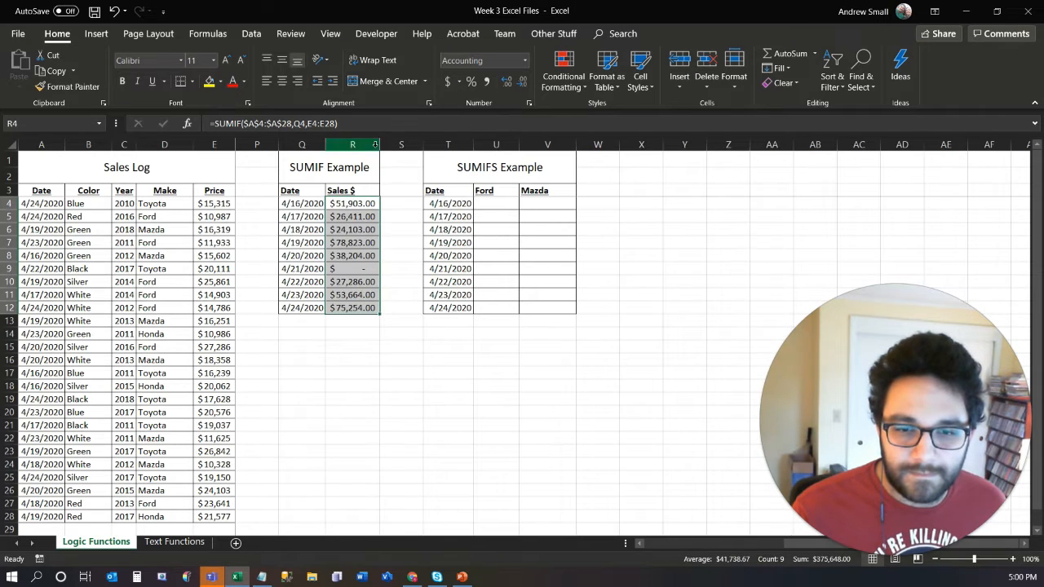
{"action": "left_click", "coordinate": [347, 281]}
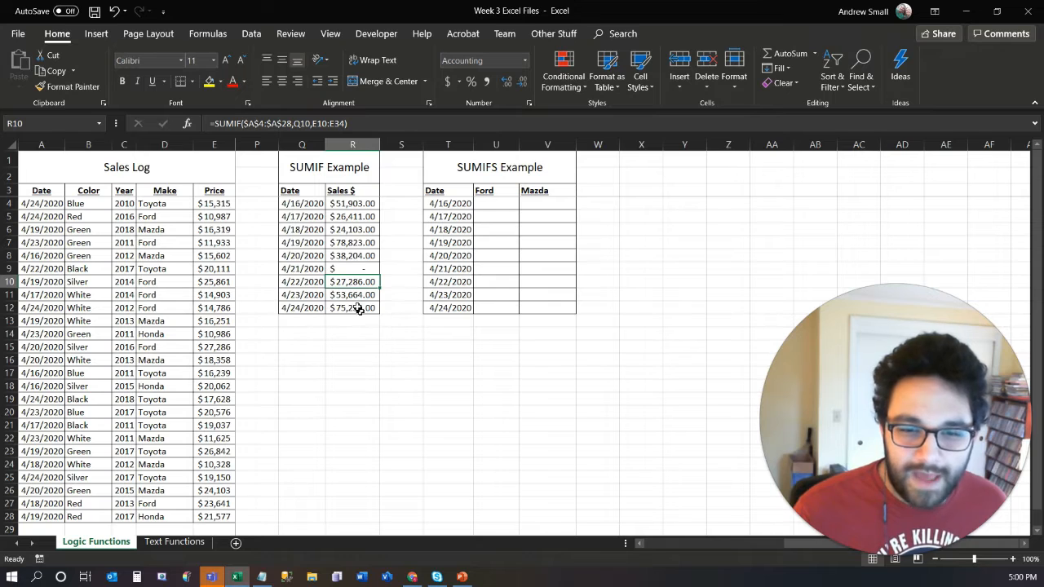
{"action": "left_click", "coordinate": [350, 244]}
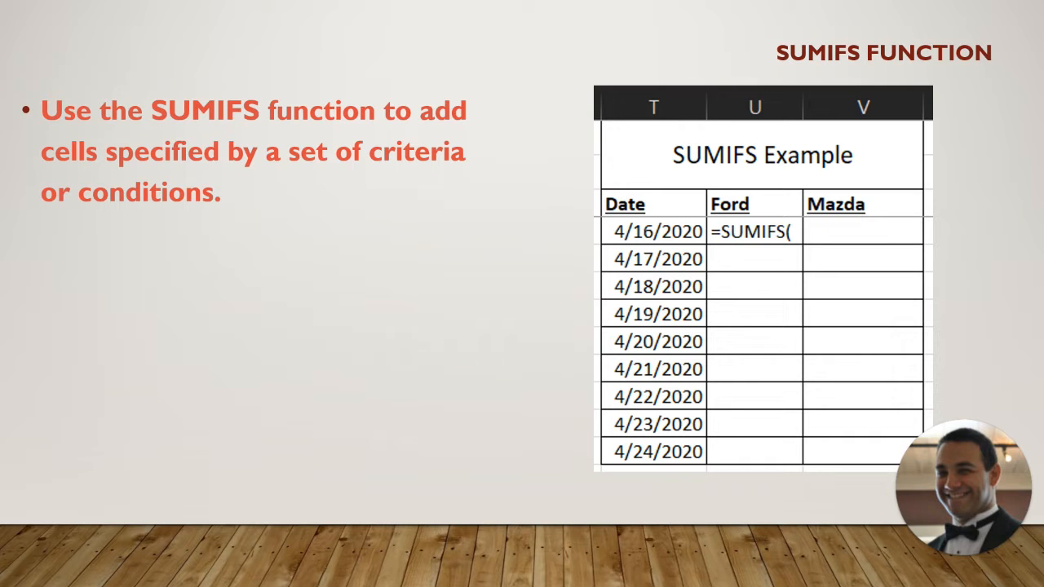
{"action": "key", "text": "Right"}
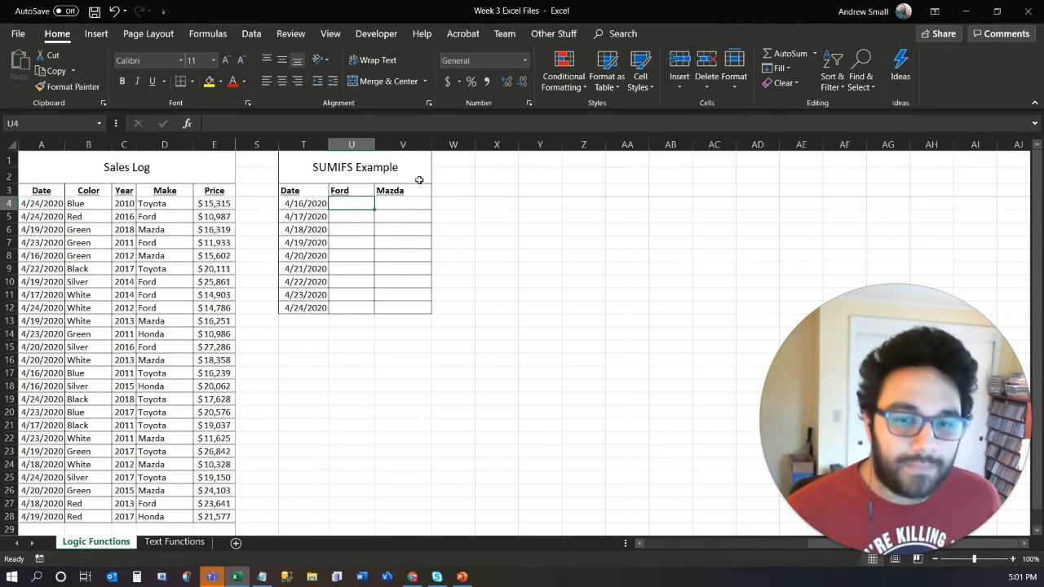
- Start a SUMIFS formula in U4 with the sales log's Price column as the sum range, using the absolute reference $E$4:$E$28
{"action": "type", "text": "="}
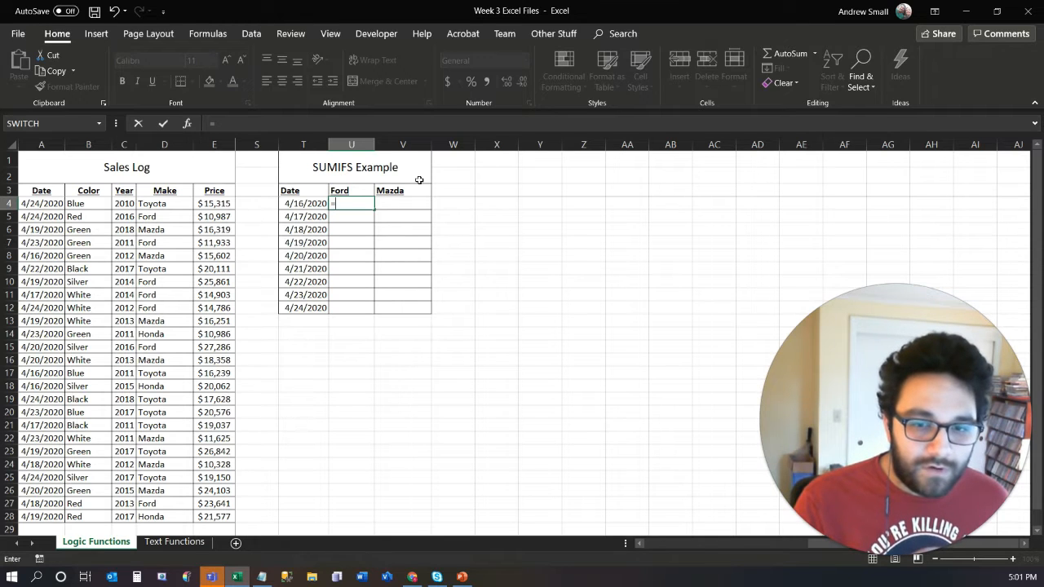
{"action": "type", "text": "sum"}
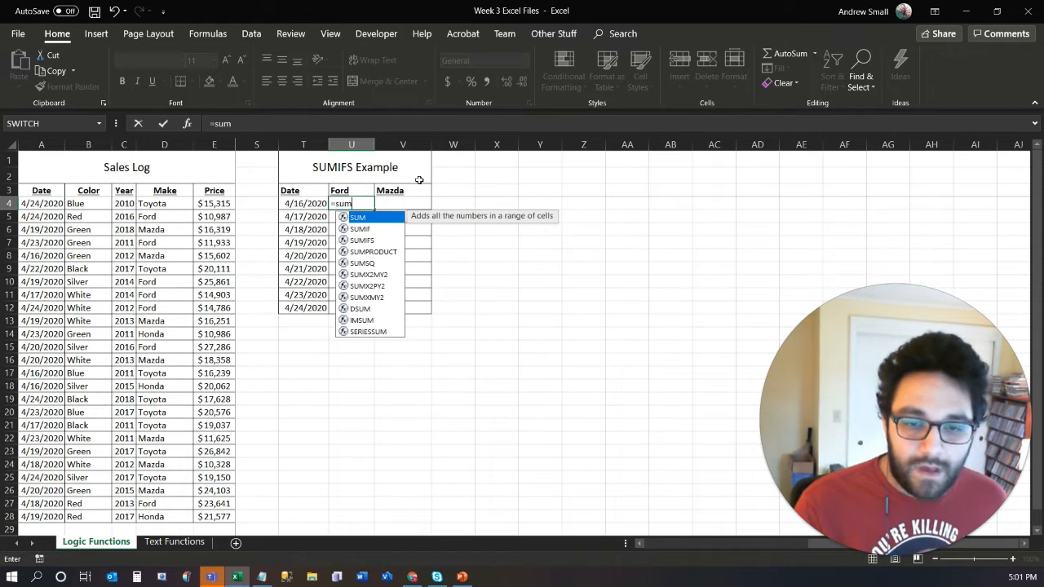
{"action": "type", "text": "ifs"}
{"action": "key", "text": "Tab"}
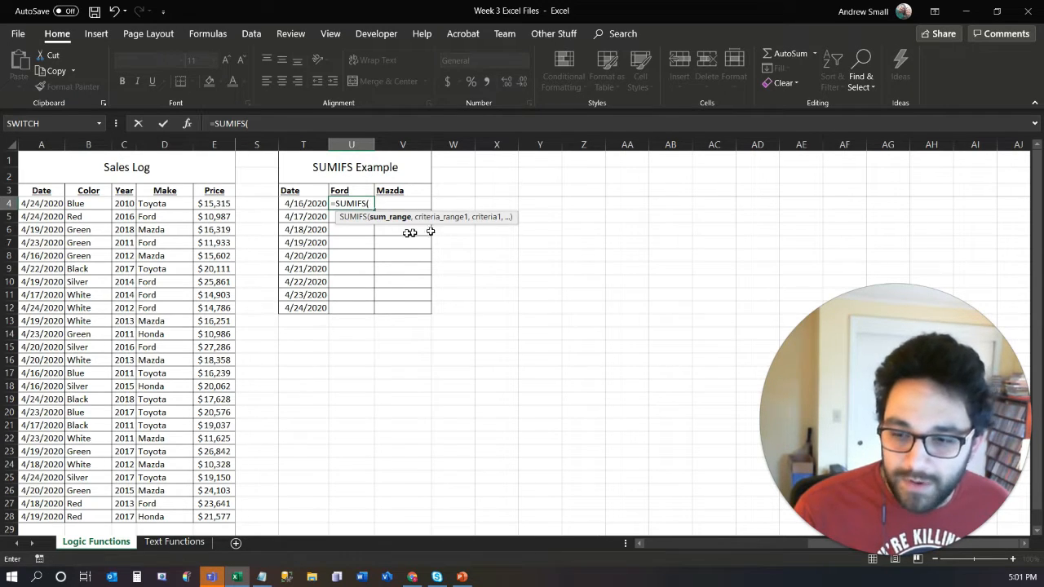
{"action": "left_click_drag", "start_coordinate": [214, 203], "coordinate": [222, 524]}
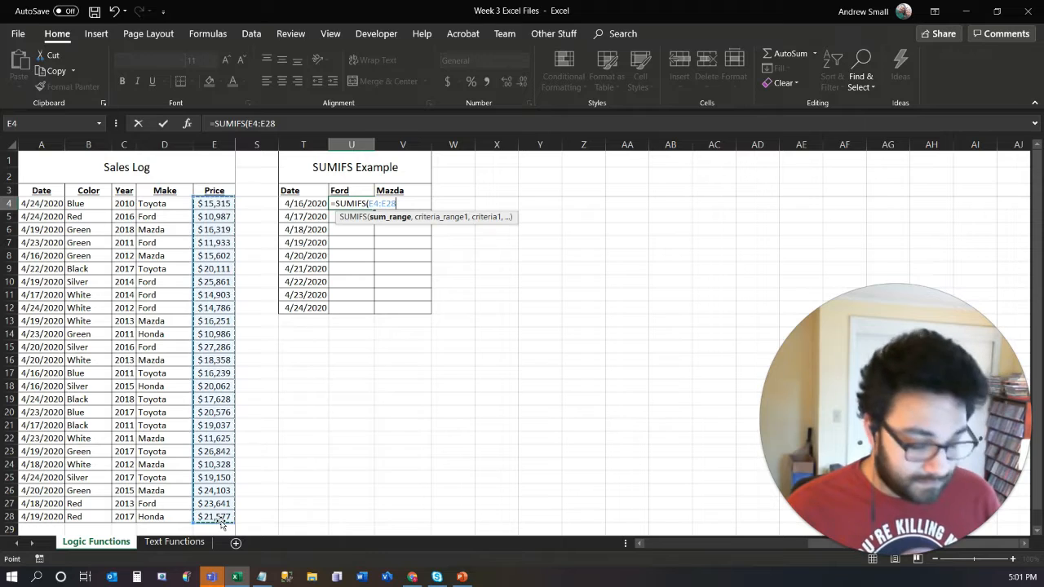
{"action": "key", "text": "F4"}
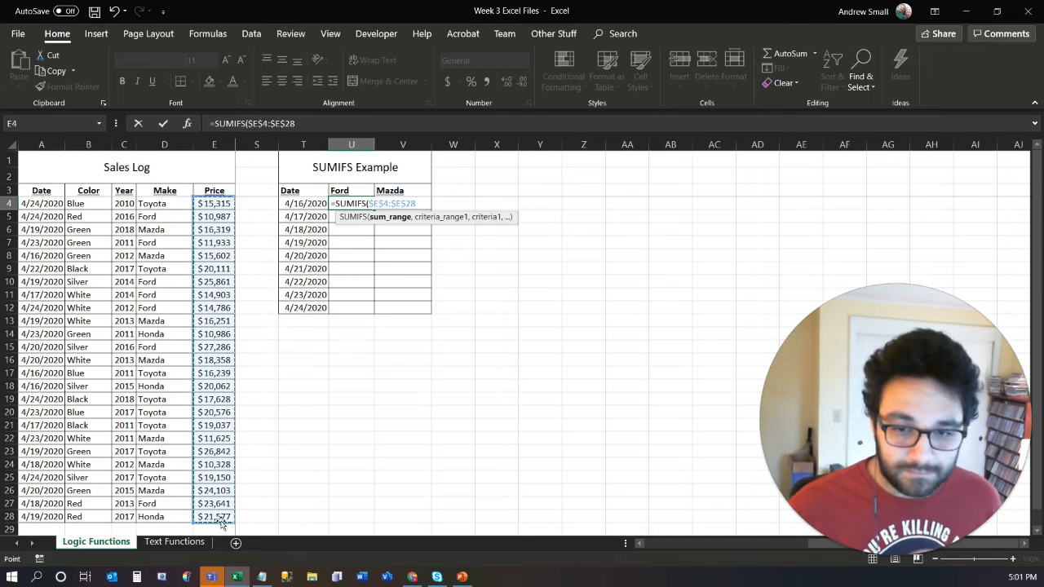
{"action": "type", "text": ","}
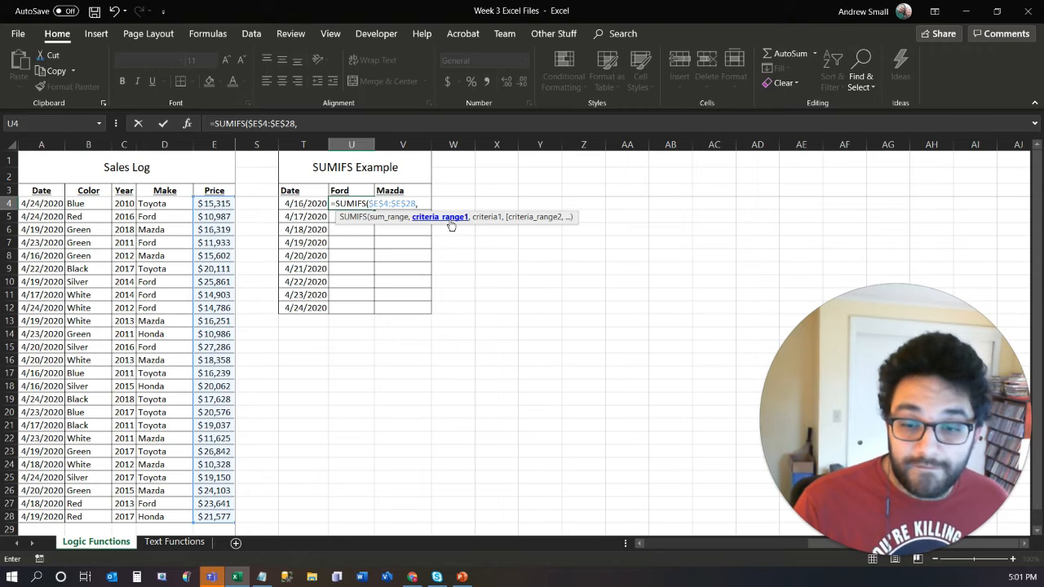
- Add the Date column $A$4:$A$28 as the first criteria range and the date in T4 as its criterion with only the column locked, $T4
{"action": "left_click_drag", "start_coordinate": [53, 204], "coordinate": [37, 516]}
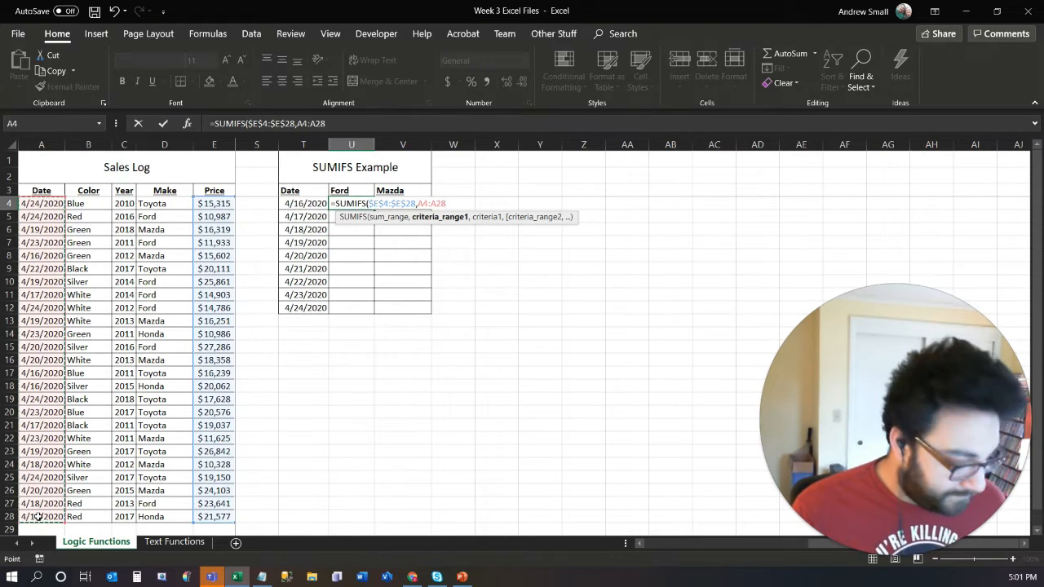
{"action": "key", "text": "F4"}
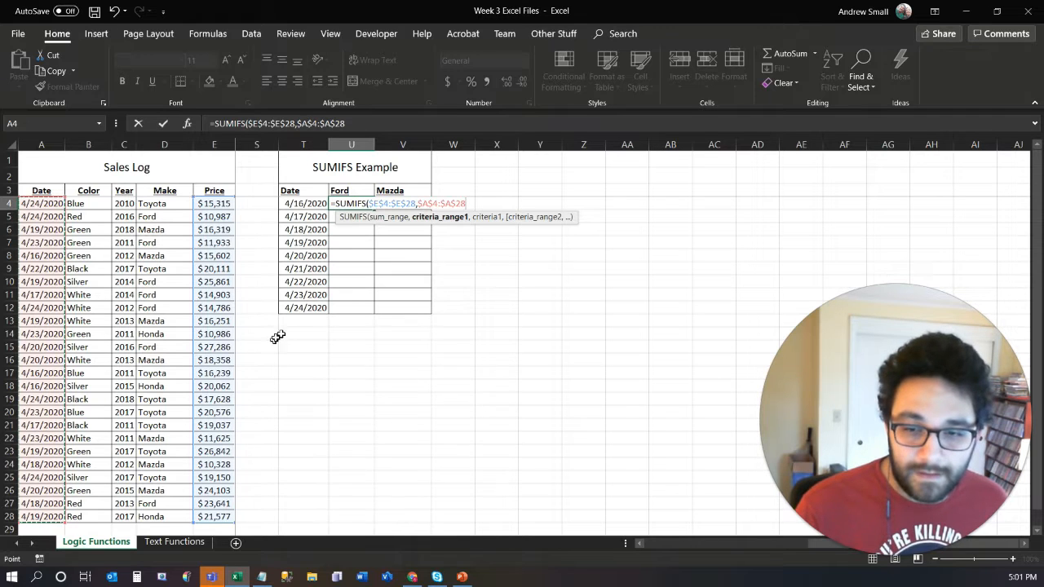
{"action": "type", "text": ","}
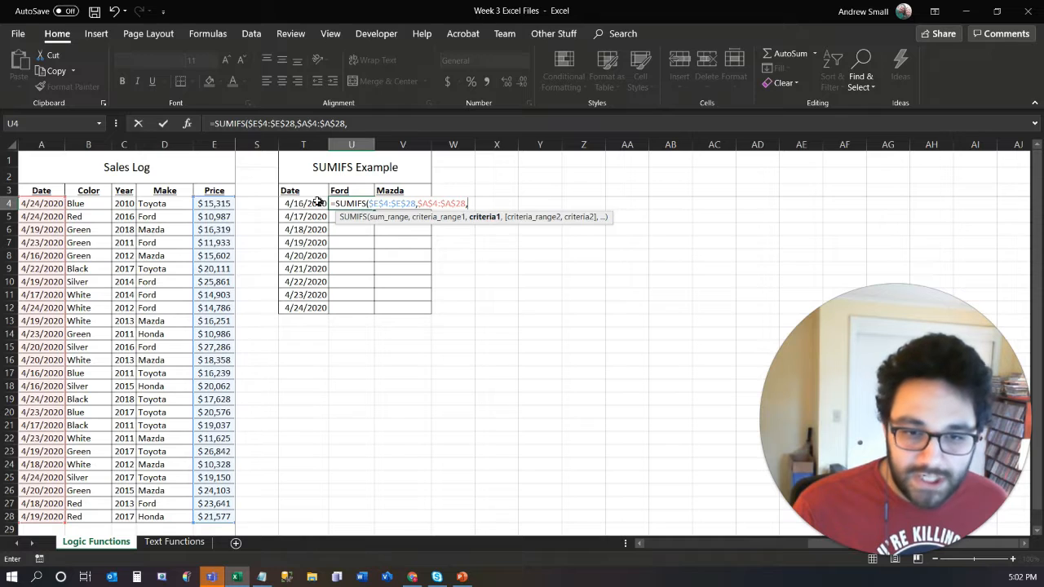
{"action": "left_click", "coordinate": [310, 204]}
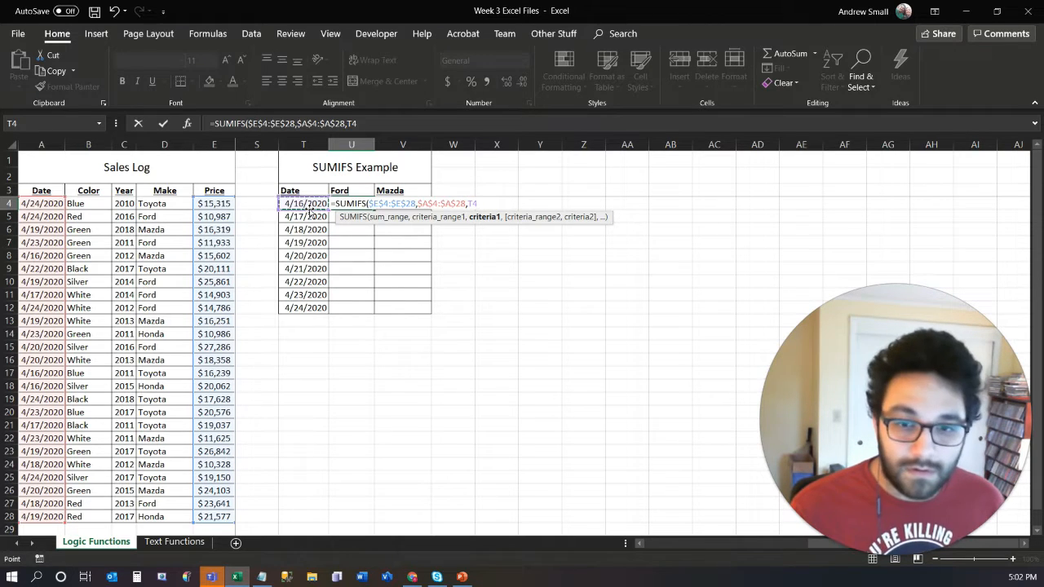
{"action": "key", "text": "F4"}
{"action": "key", "text": "F4"}
{"action": "key", "text": "F4"}
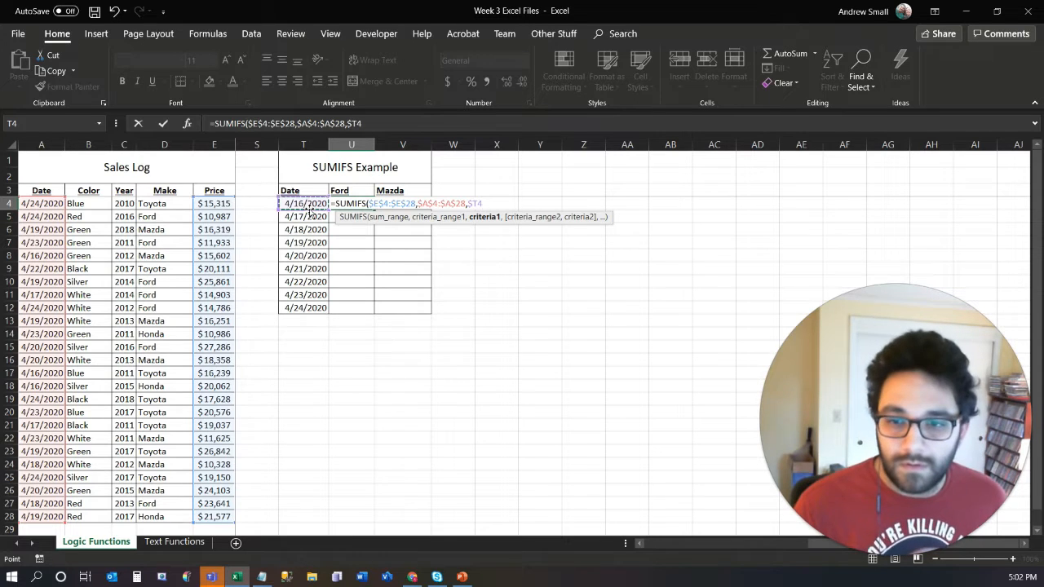
{"action": "type", "text": ","}
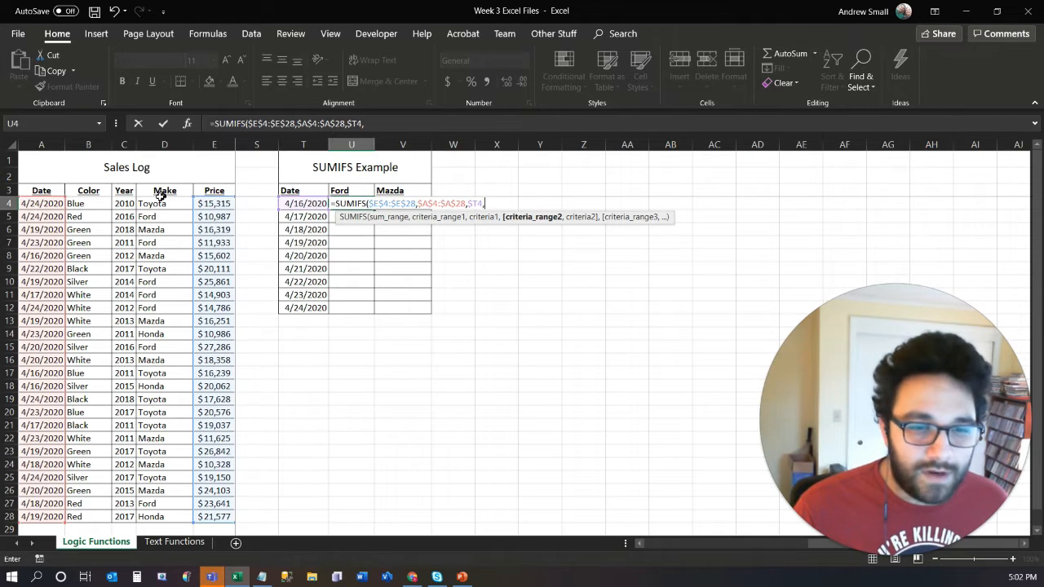
- Add the Make column $D$4:$D$28 as the second criteria range with the Ford header U$3 as its criterion, and complete the U4 SUMIFS formula
{"action": "left_click_drag", "start_coordinate": [156, 203], "coordinate": [160, 522]}
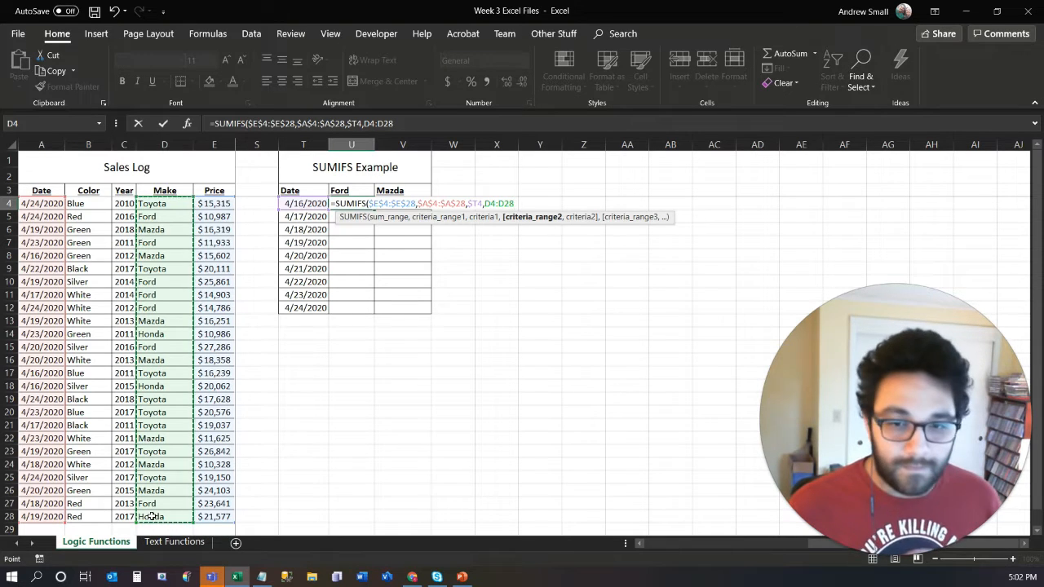
{"action": "key", "text": "F4"}
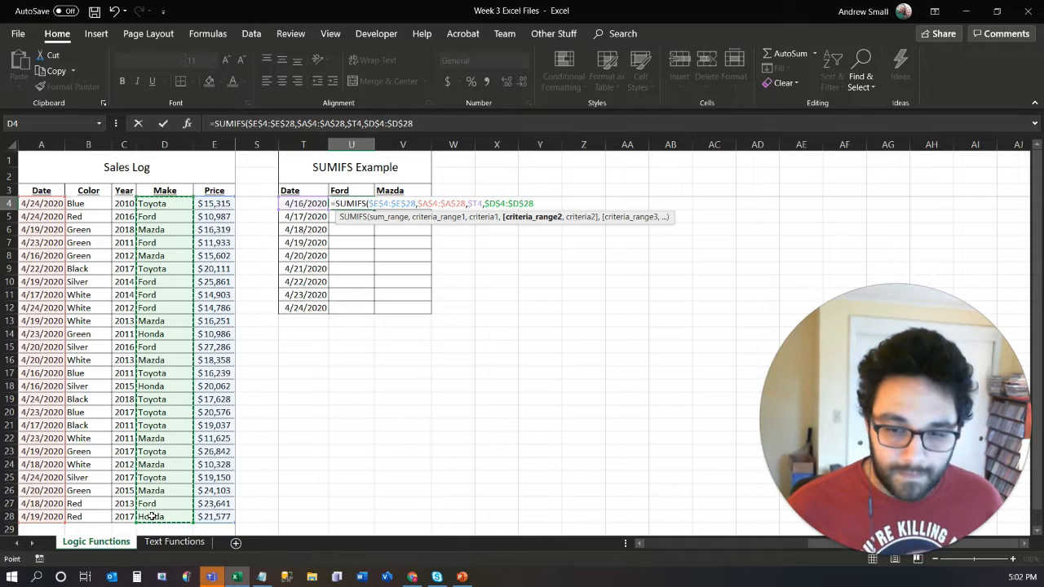
{"action": "type", "text": ","}
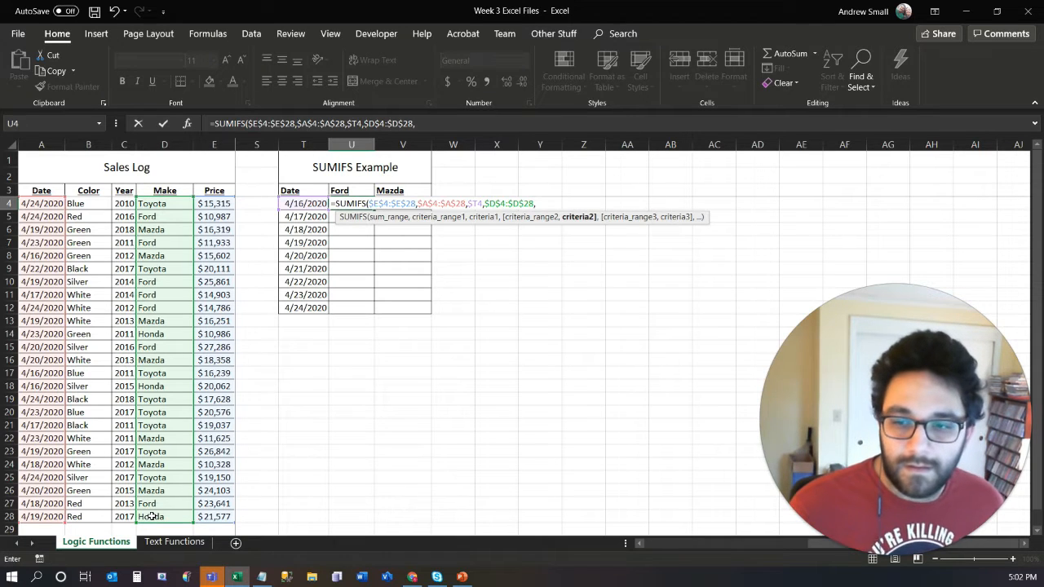
{"action": "left_click", "coordinate": [353, 191]}
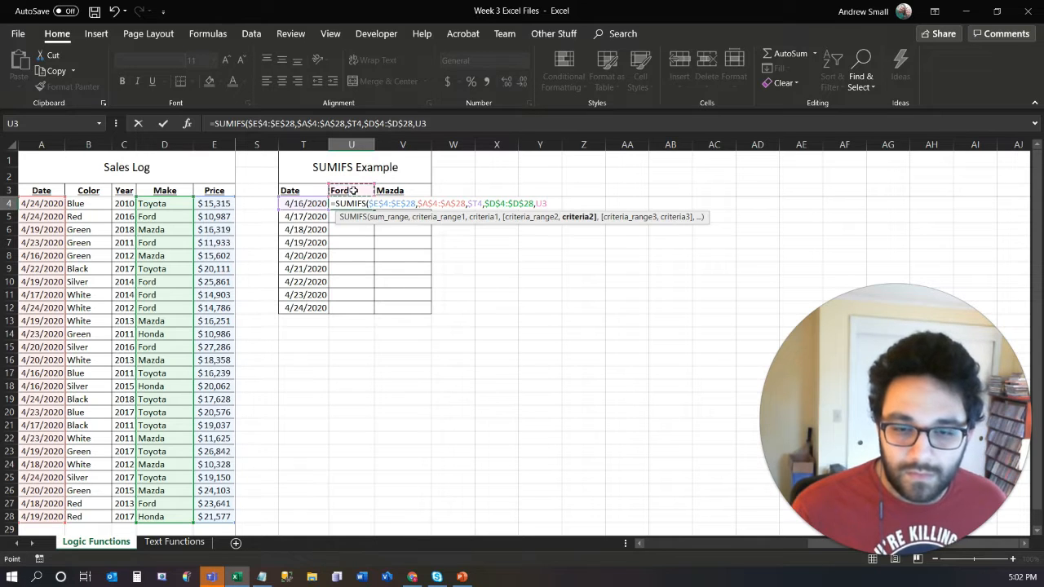
{"action": "key", "text": "F4"}
{"action": "key", "text": "F4"}
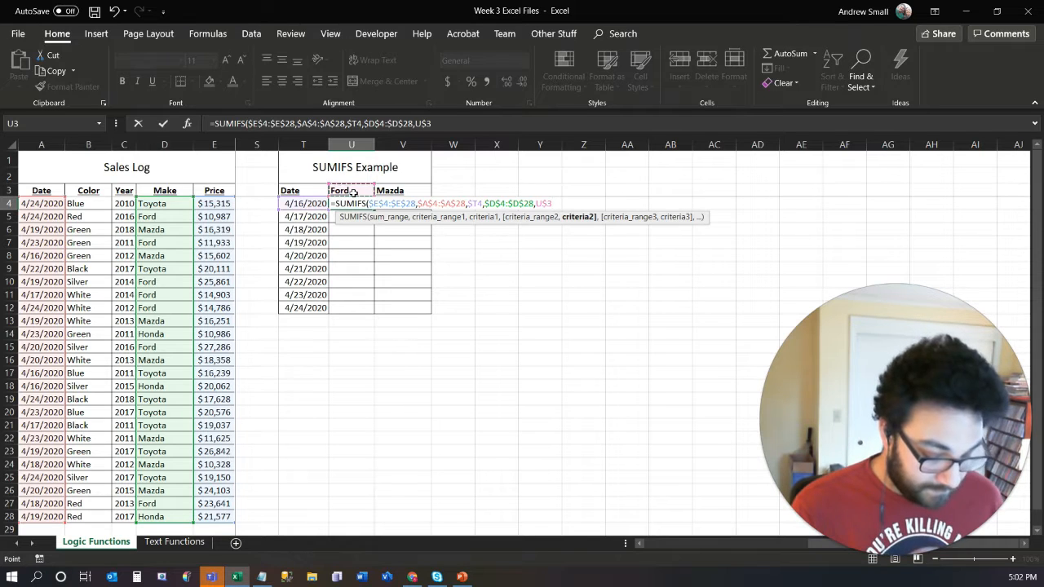
{"action": "key", "text": "Return"}
{"action": "left_click", "coordinate": [344, 203]}
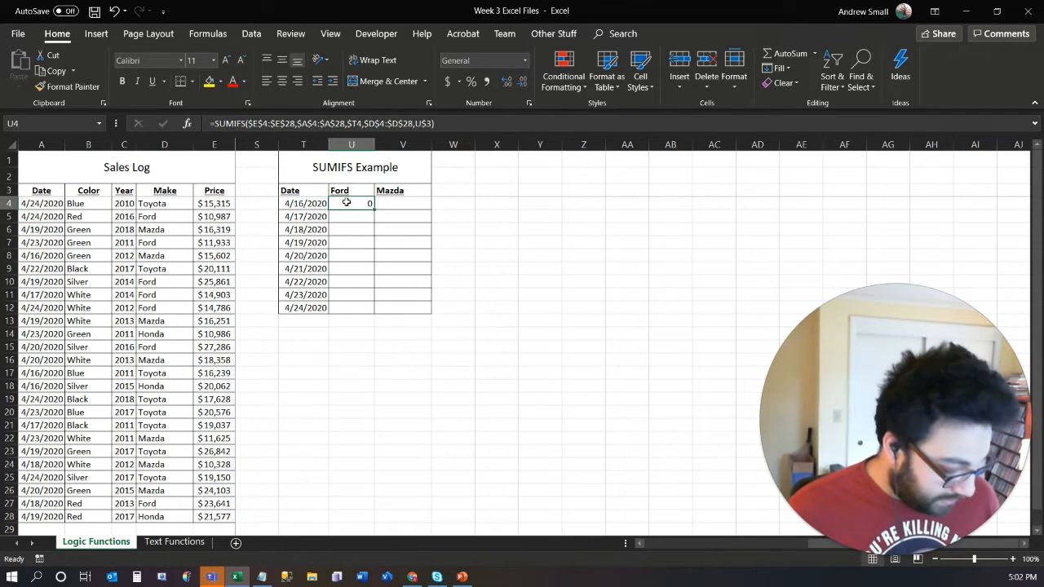
- Copy the SUMIFS formula from U4 into the whole Ford and Mazda results range, U4:V12
{"action": "key", "text": "ctrl+c"}
{"action": "left_click_drag", "start_coordinate": [346, 200], "coordinate": [412, 302]}
{"action": "key", "text": "ctrl+v"}
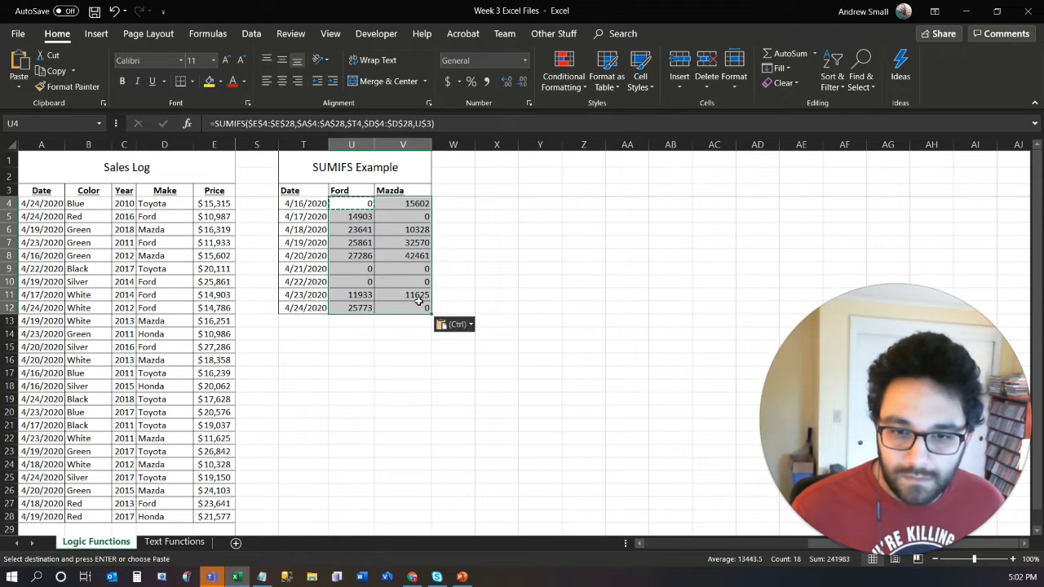
- Format the SUMIFS results in U4:V12 as Accounting and fit columns U and V to their contents
{"action": "left_click", "coordinate": [448, 80]}
{"action": "left_click_drag", "start_coordinate": [355, 144], "coordinate": [391, 140]}
{"action": "double_click", "coordinate": [374, 144]}
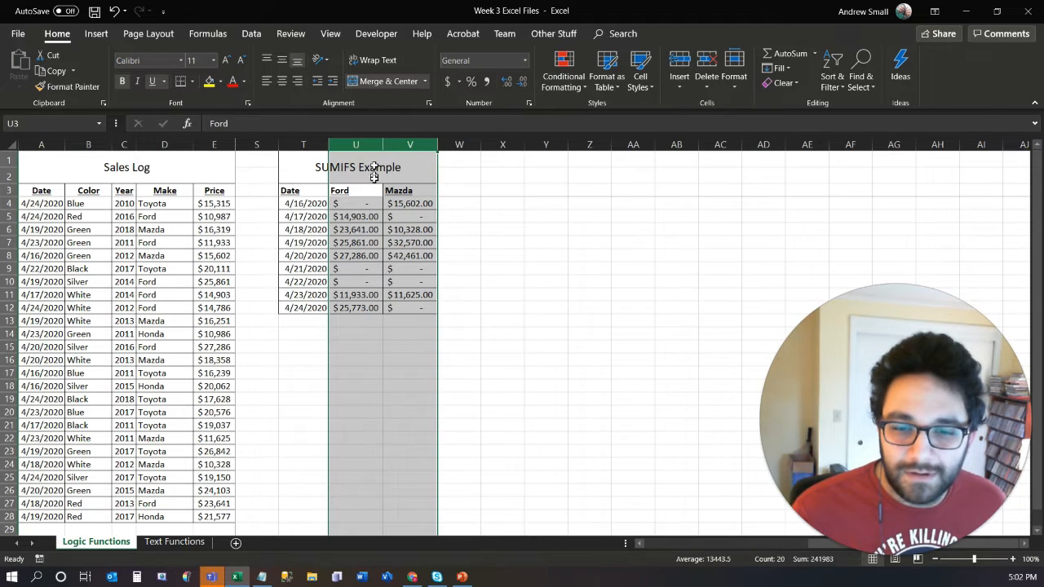
{"action": "left_click", "coordinate": [395, 259]}
- Examine the copied SUMIFS formulas in the Ford and Mazda columns, checking the ranges and criteria that U6 references
{"action": "left_click", "coordinate": [343, 212]}
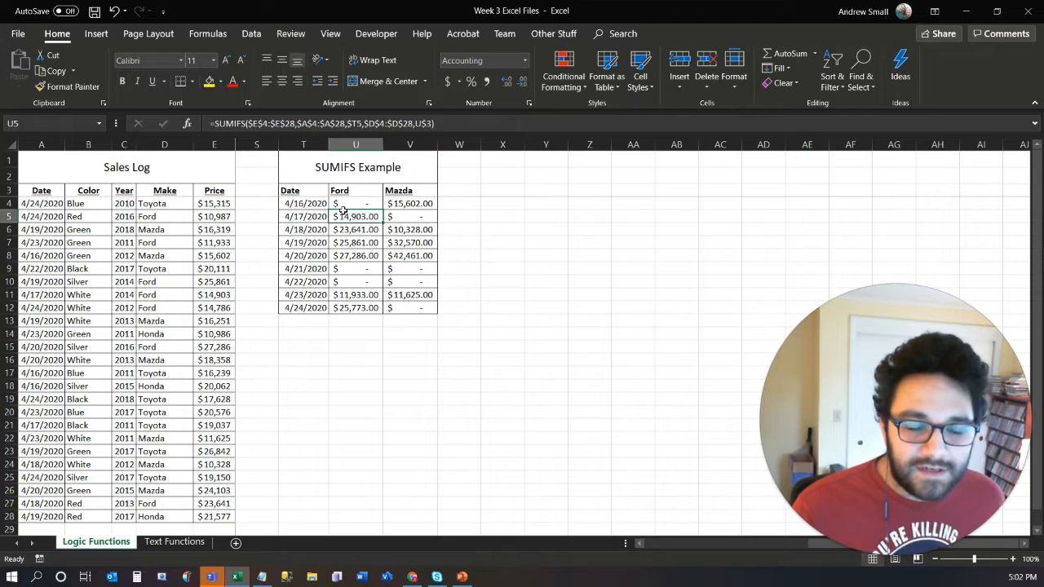
{"action": "left_click_drag", "start_coordinate": [343, 211], "coordinate": [401, 306]}
{"action": "left_click", "coordinate": [398, 256]}
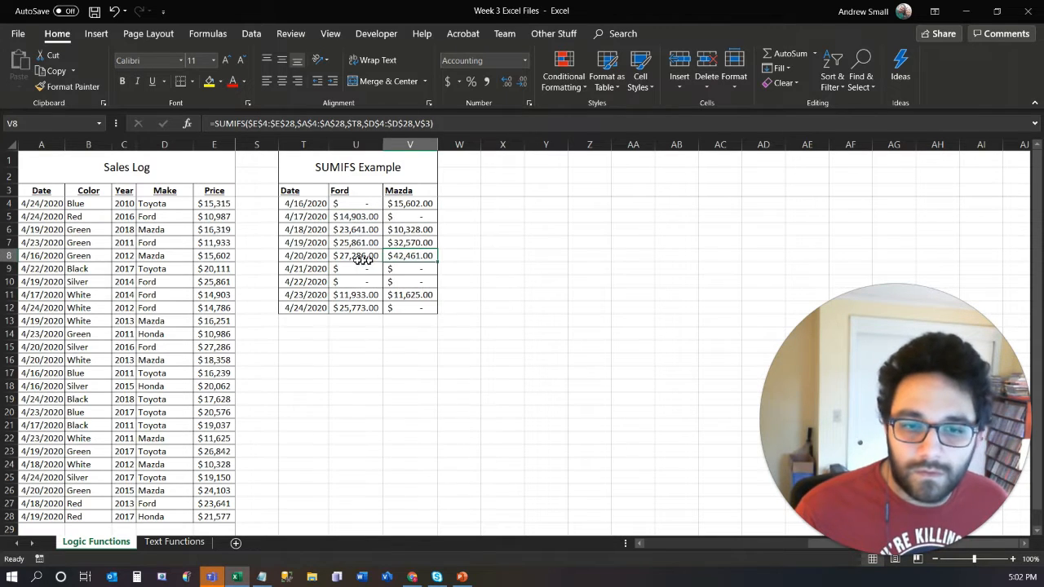
{"action": "left_click", "coordinate": [356, 190]}
{"action": "left_click", "coordinate": [359, 230]}
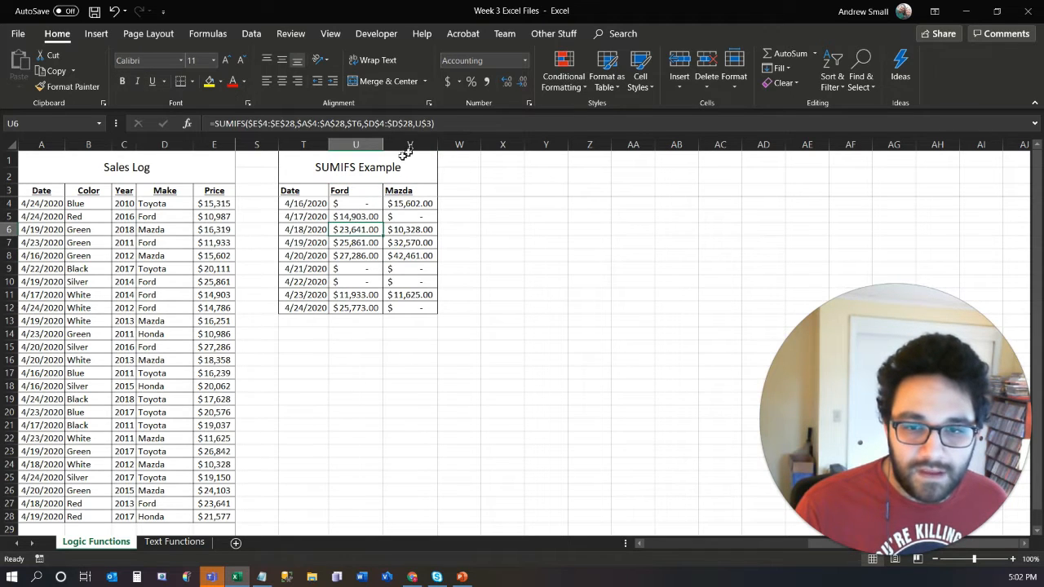
{"action": "key", "text": "F2"}
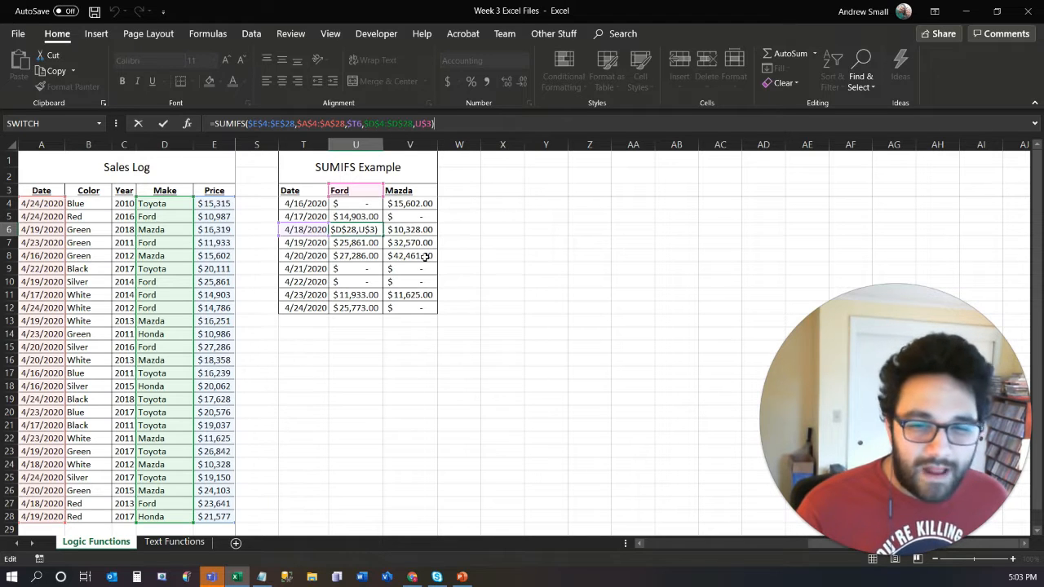
{"action": "key", "text": "Return"}
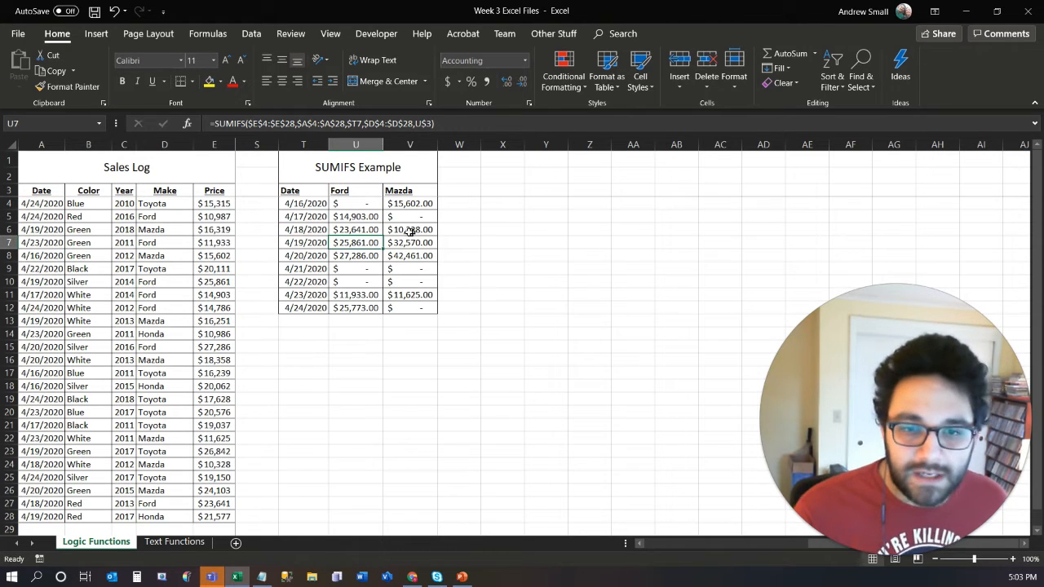
- Change the SUMIFS table's make header in U3 to Toyota
{"action": "left_click", "coordinate": [354, 188]}
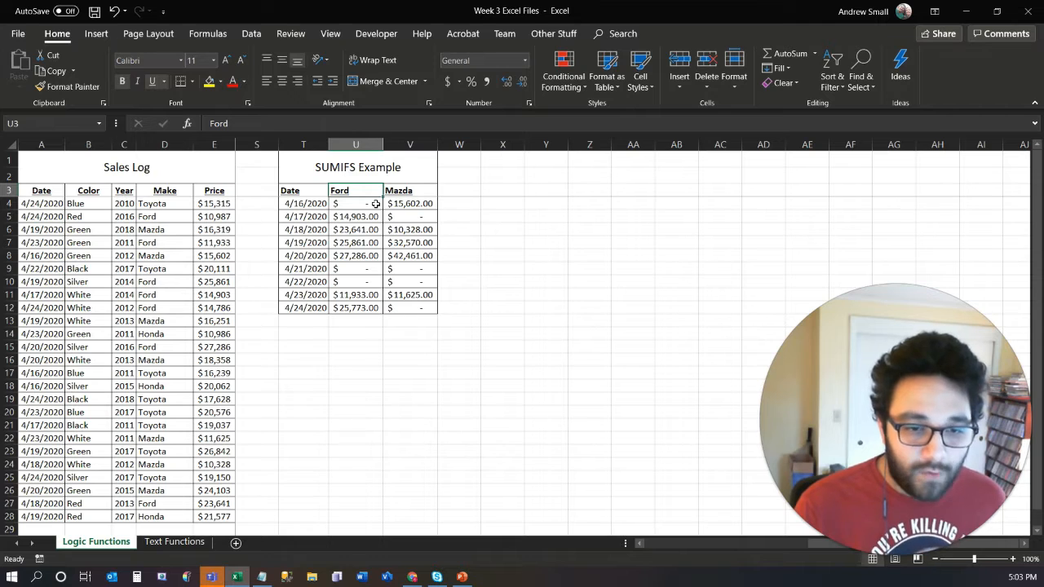
{"action": "type", "text": "Toyota"}
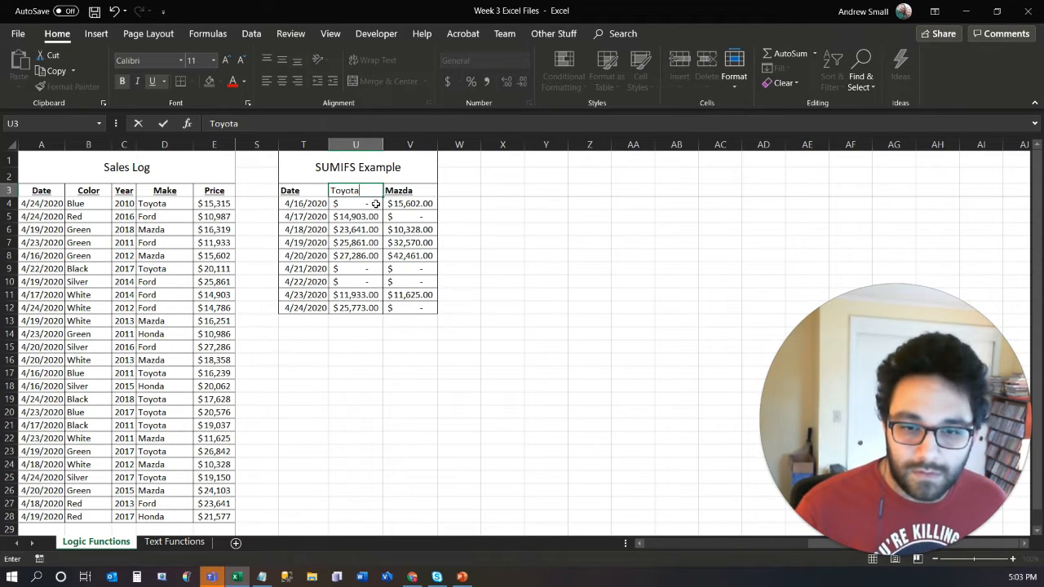
{"action": "key", "text": "Return"}
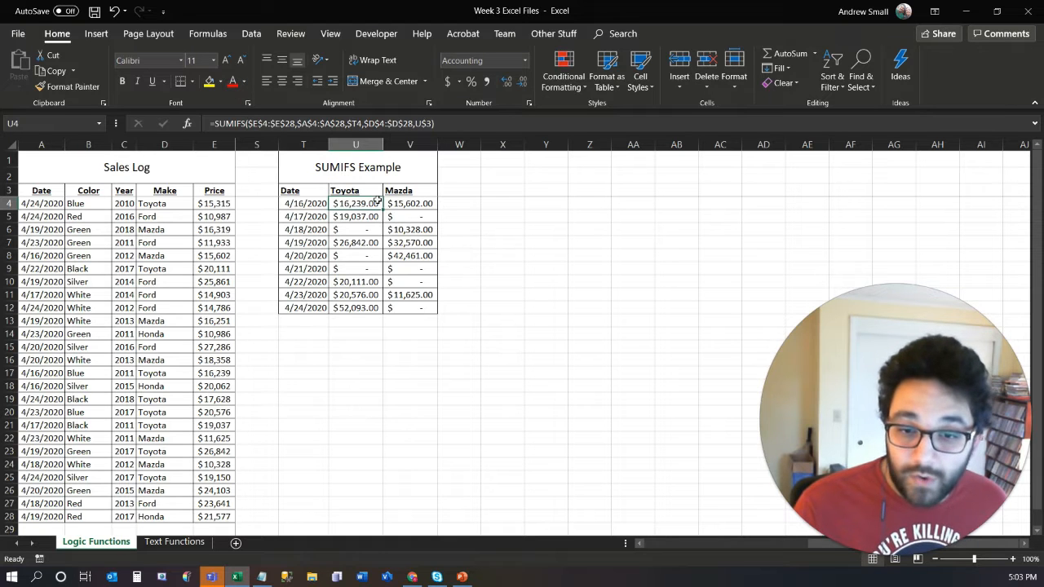
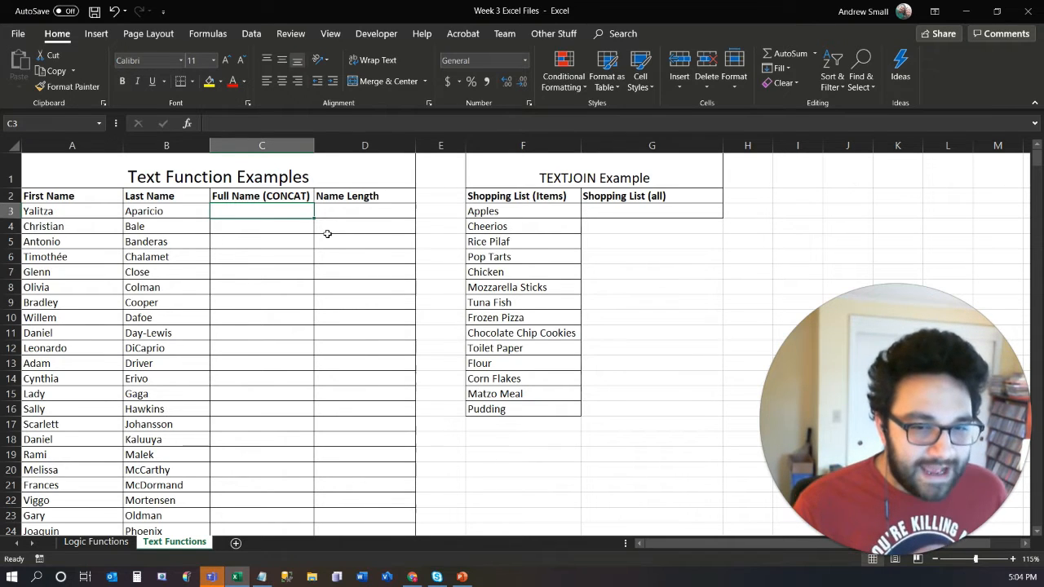
- Enter =CONCAT(A3,B3) in C3 to join the first and last name without a separator
{"action": "type", "text": "=concat"}
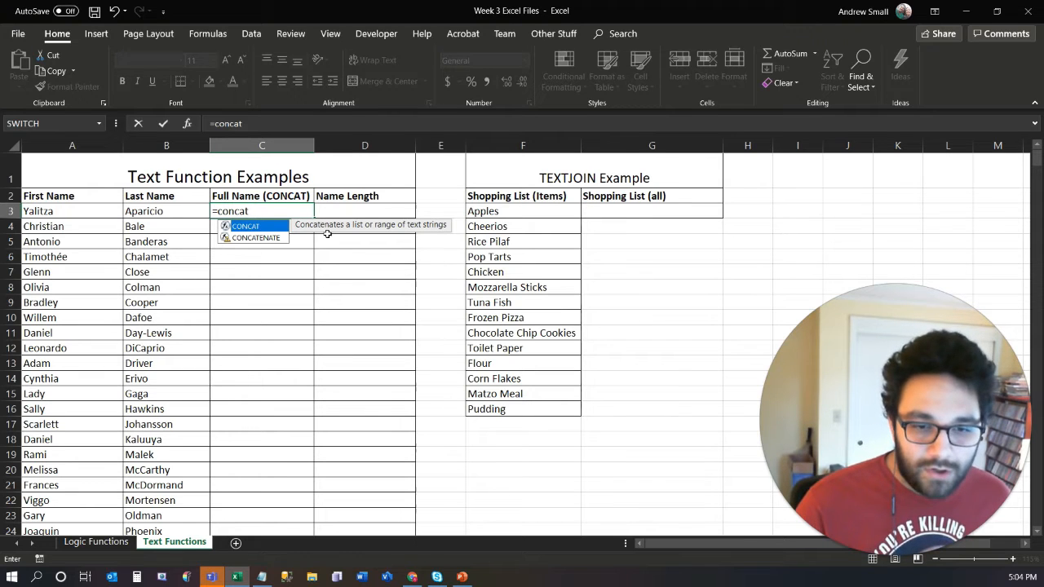
{"action": "key", "text": "Down"}
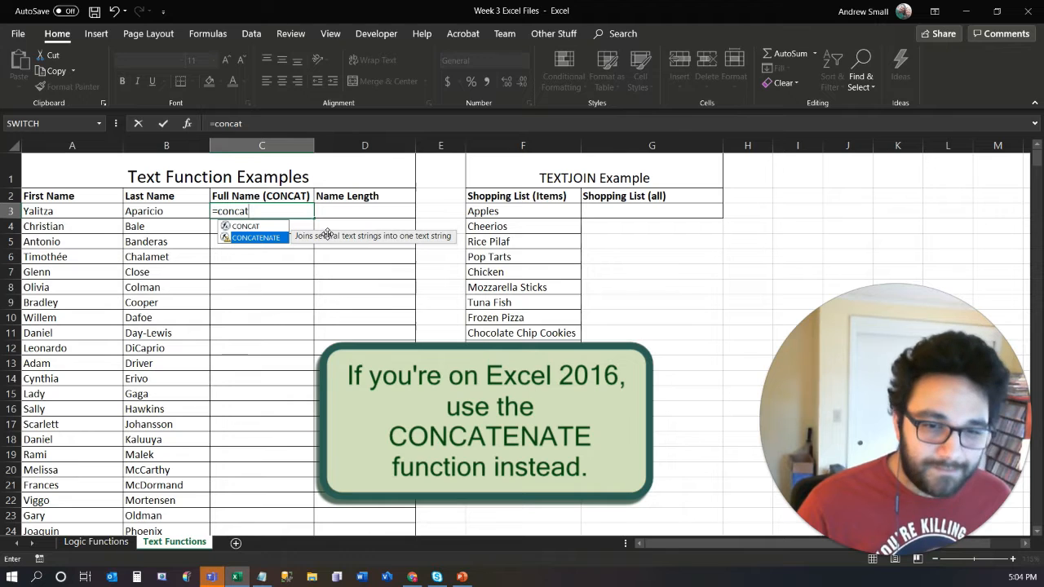
{"action": "key", "text": "Up"}
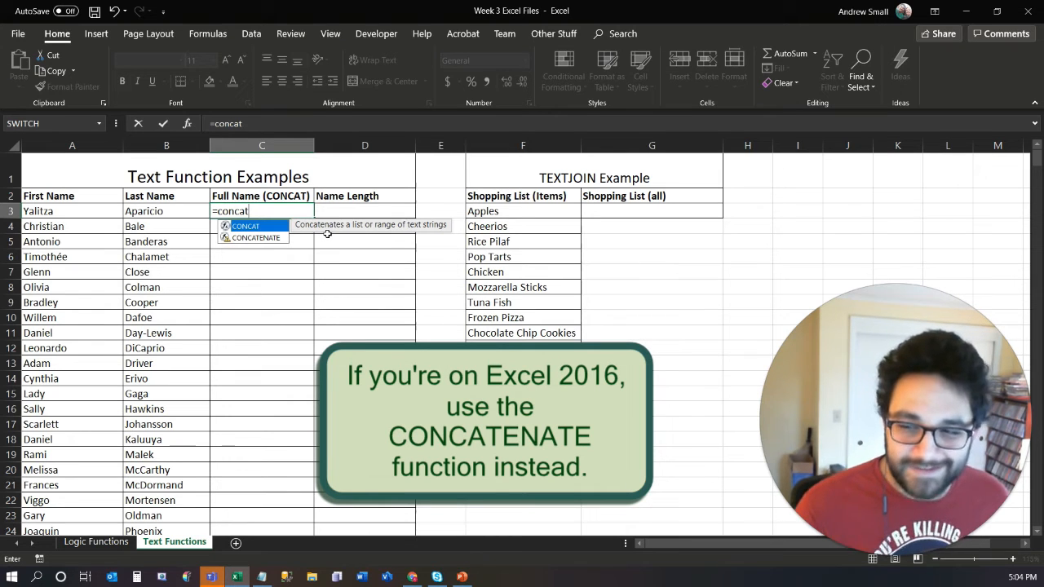
{"action": "key", "text": "Tab"}
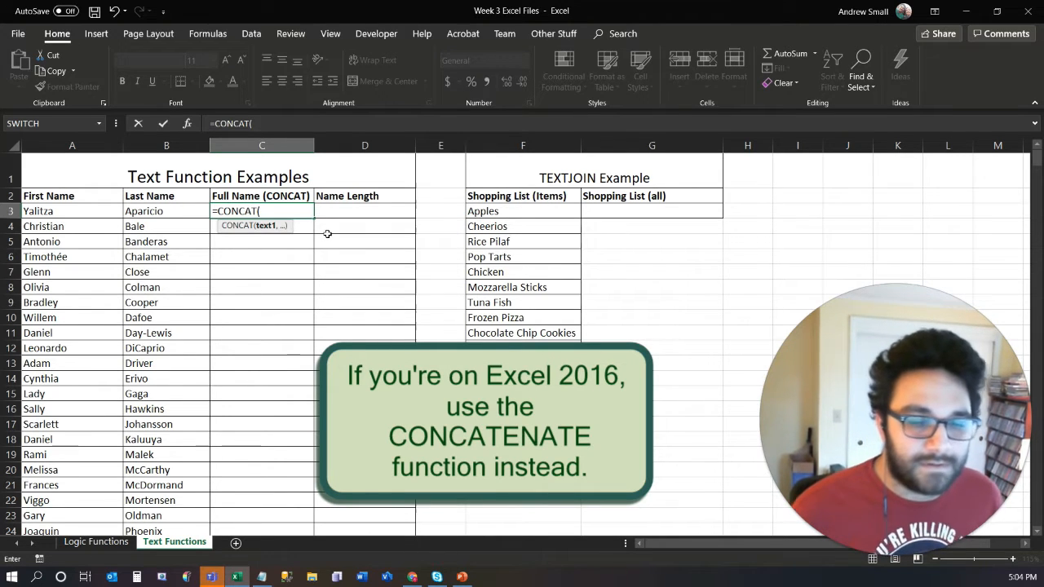
{"action": "left_click", "coordinate": [94, 211]}
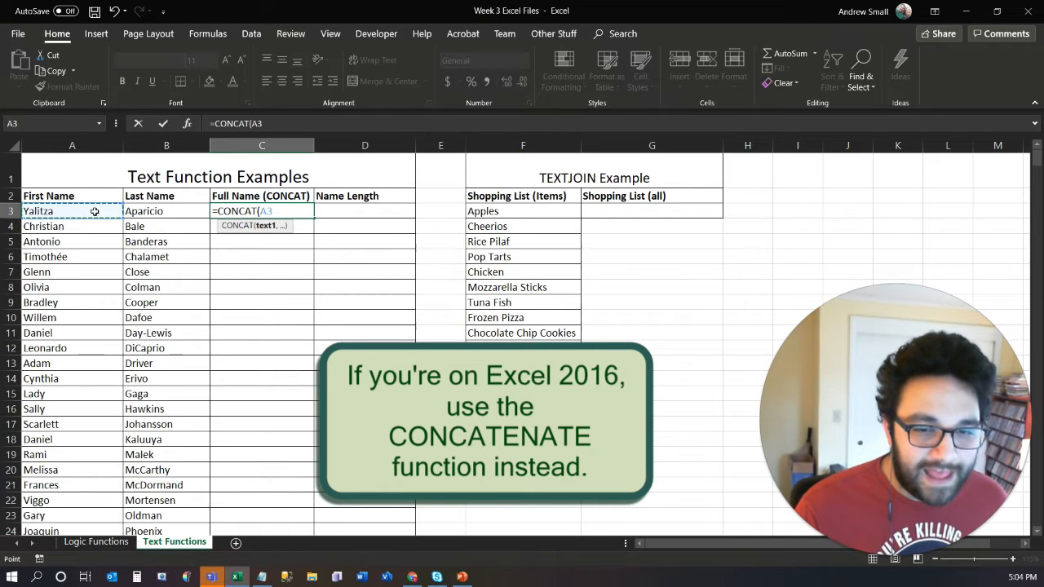
{"action": "type", "text": ","}
{"action": "left_click", "coordinate": [149, 211]}
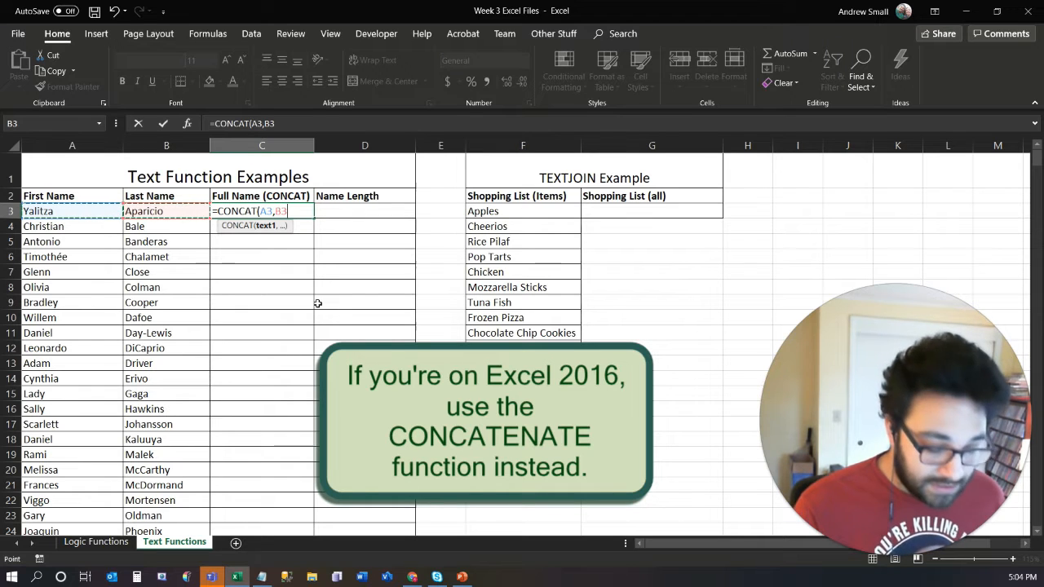
{"action": "key", "text": "Return"}
{"action": "key", "text": "Up"}
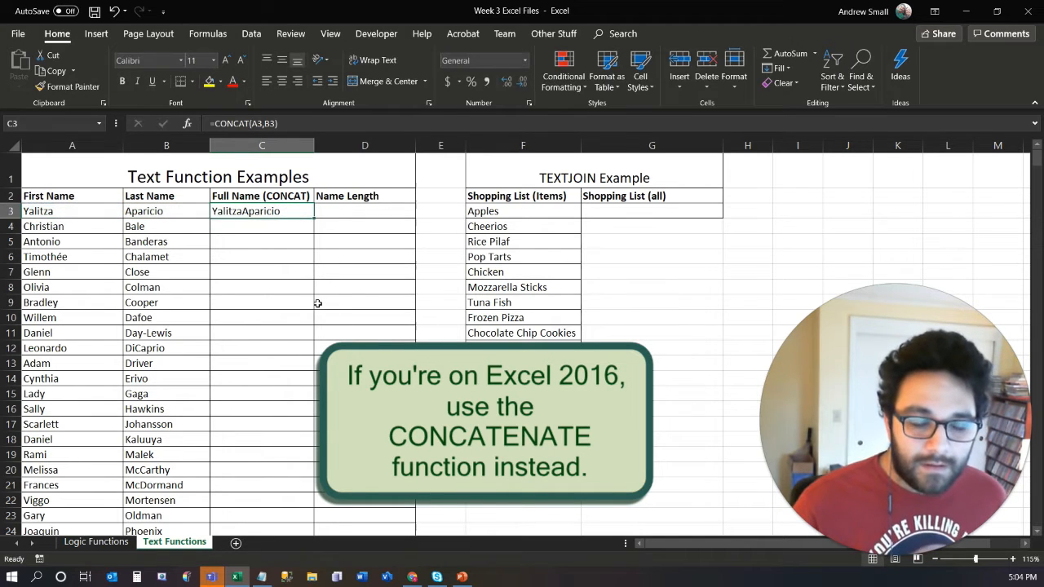
- Replace the formula in C3 with the range version =CONCAT(A3:B3)
{"action": "type", "text": "="}
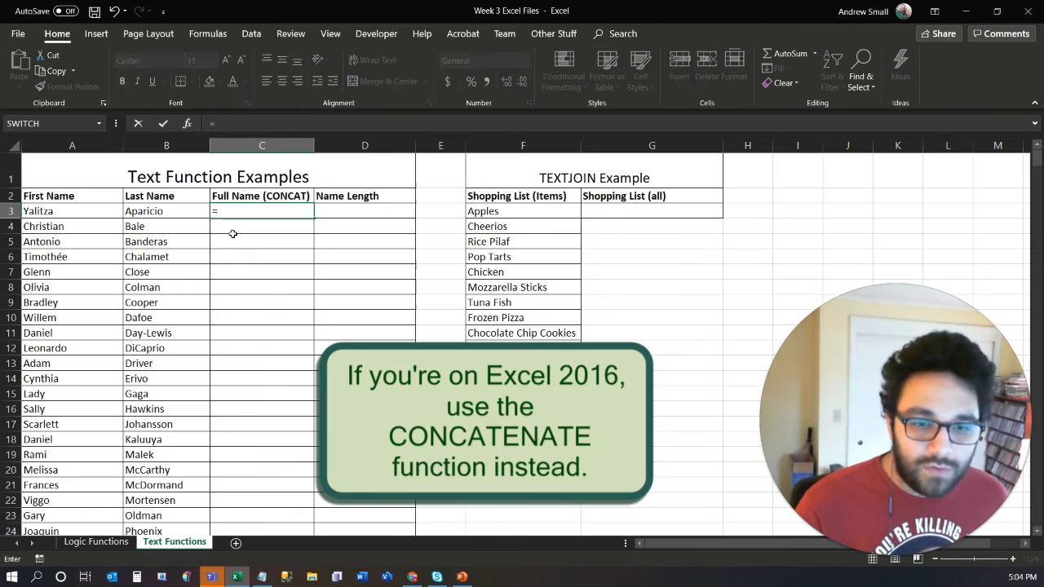
{"action": "type", "text": "conca"}
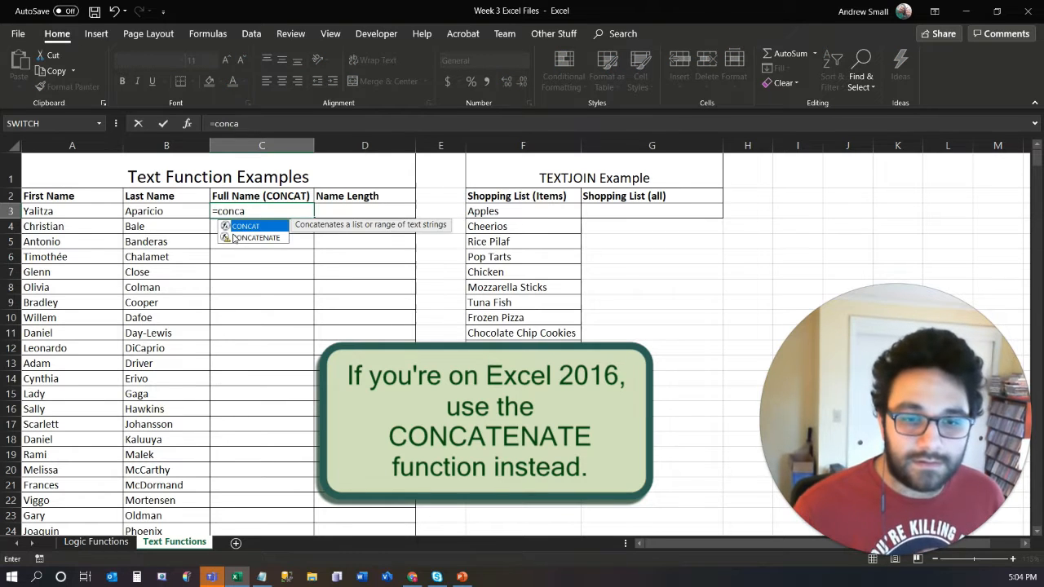
{"action": "key", "text": "Tab"}
{"action": "left_click", "coordinate": [78, 212]}
{"action": "left_click_drag", "start_coordinate": [121, 211], "coordinate": [144, 214]}
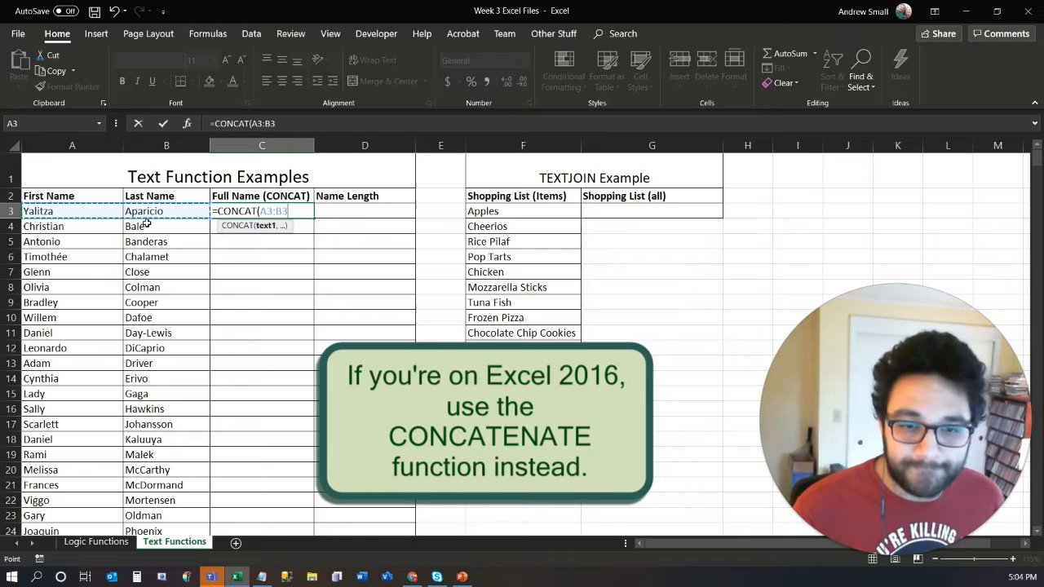
{"action": "key", "text": "Return"}
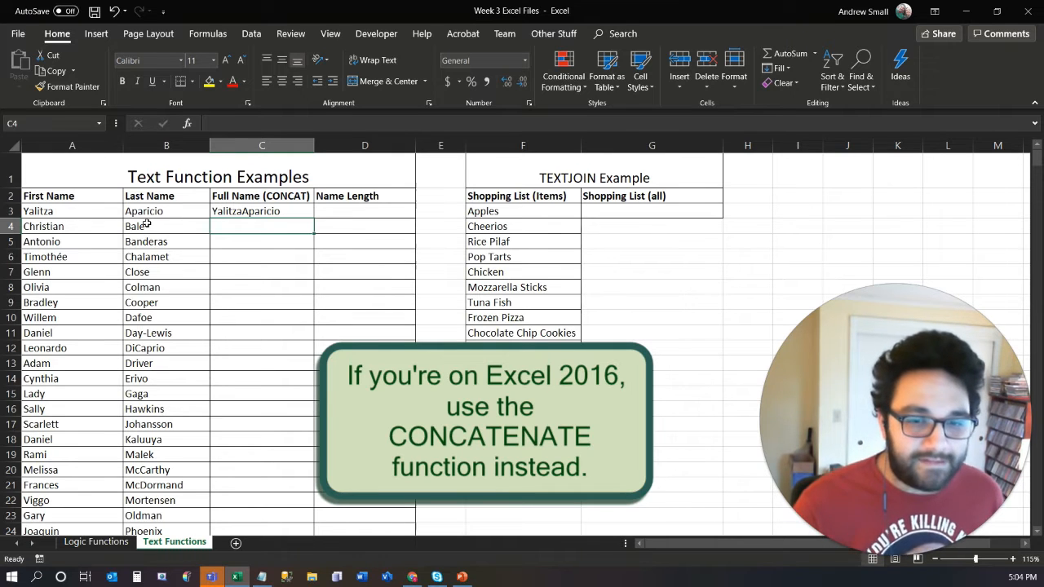
- Clear C3 and enter =CONCAT(A3," ",B3) to join the first and last name with a space between them
{"action": "left_click", "coordinate": [285, 210]}
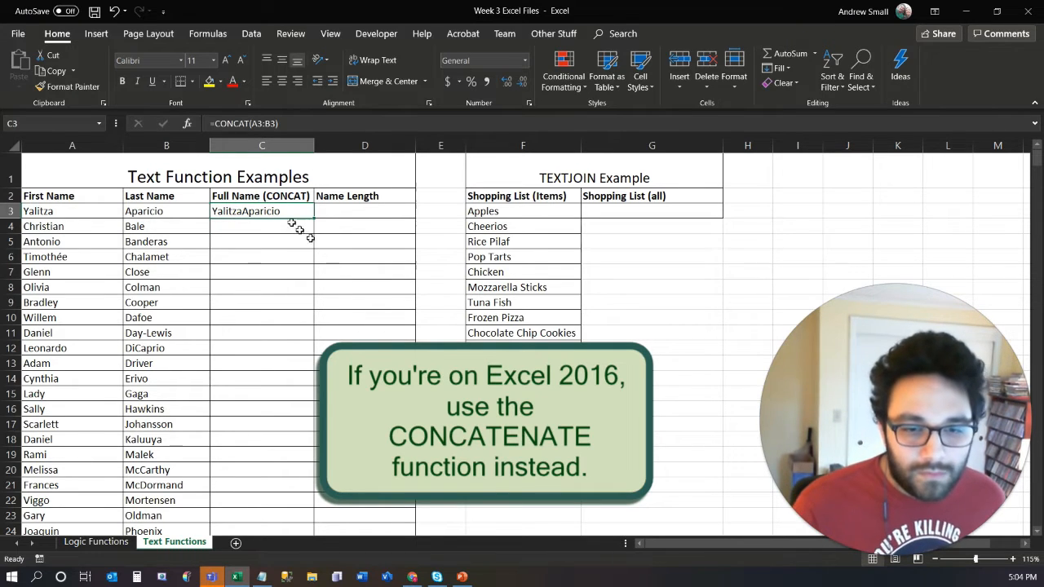
{"action": "key", "text": "Delete"}
{"action": "type", "text": "="}
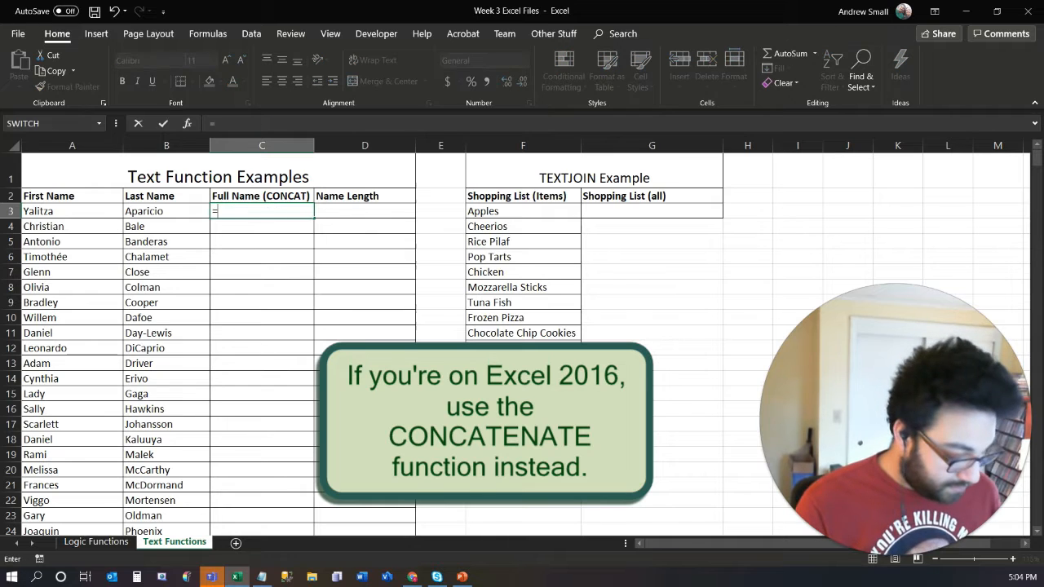
{"action": "type", "text": "conca"}
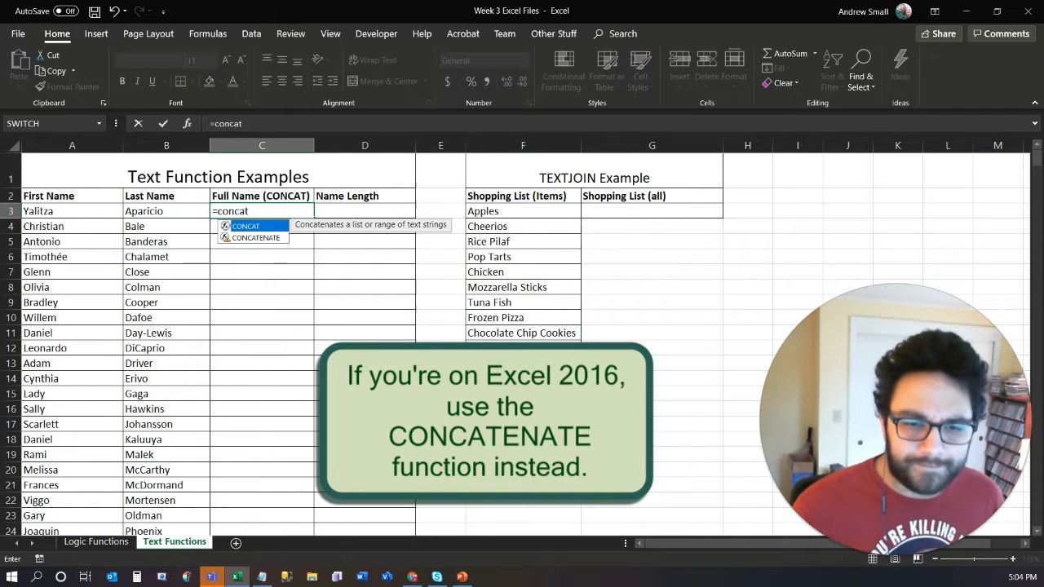
{"action": "type", "text": "t"}
{"action": "key", "text": "Tab"}
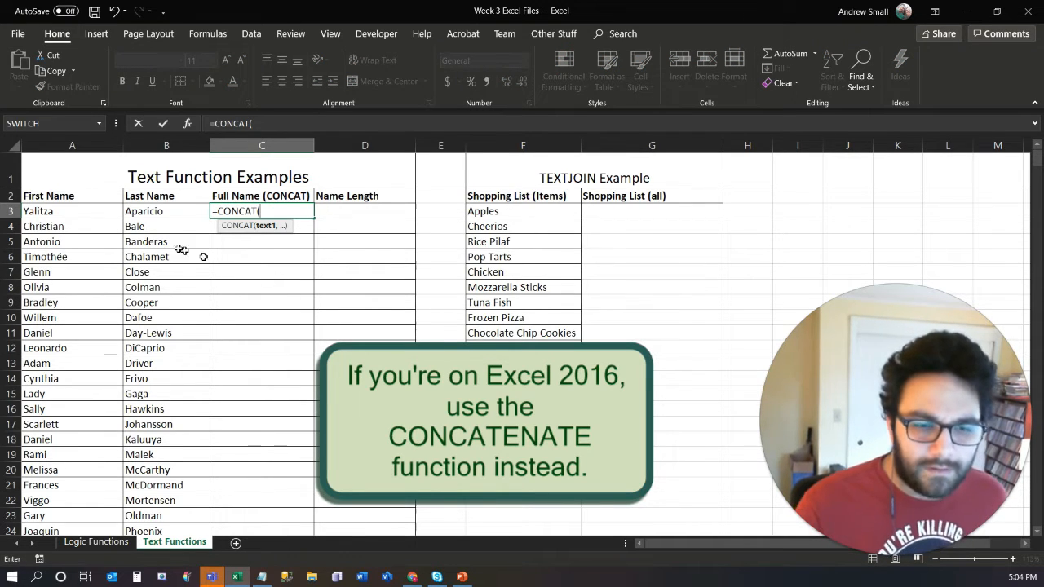
{"action": "left_click", "coordinate": [56, 211]}
{"action": "type", "text": ","}
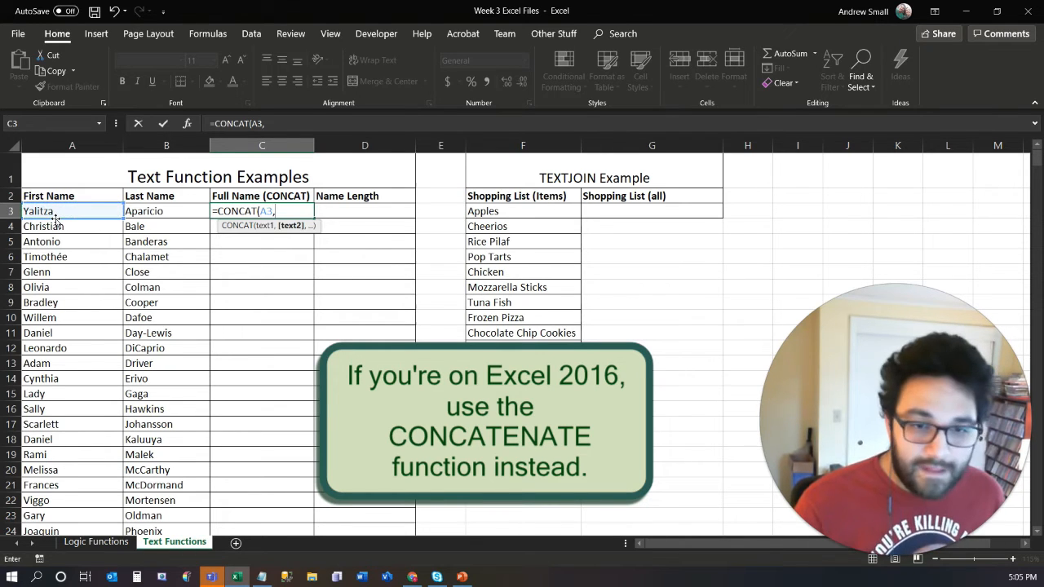
{"action": "type", "text": "\""}
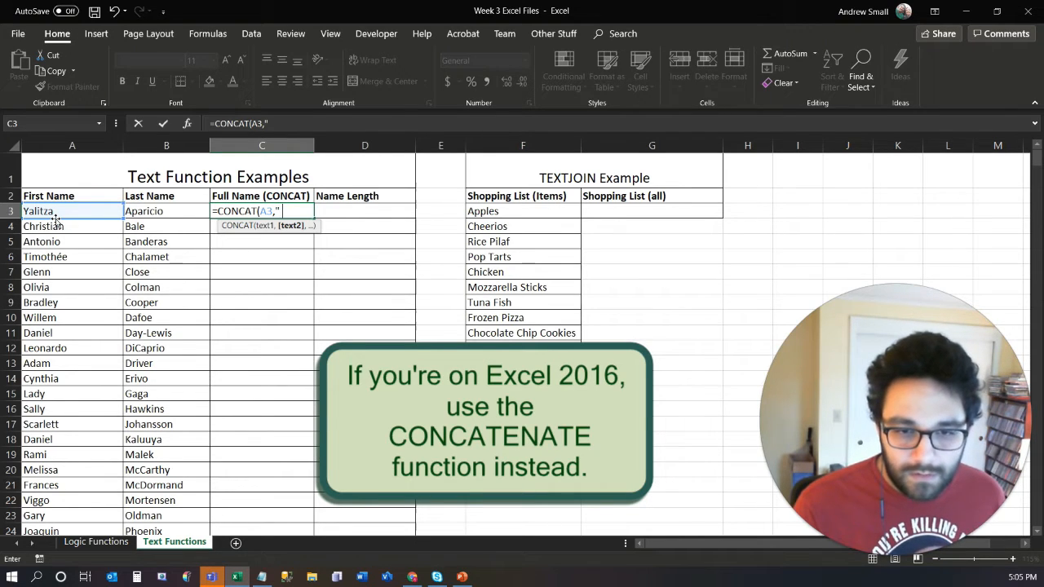
{"action": "type", "text": " \""}
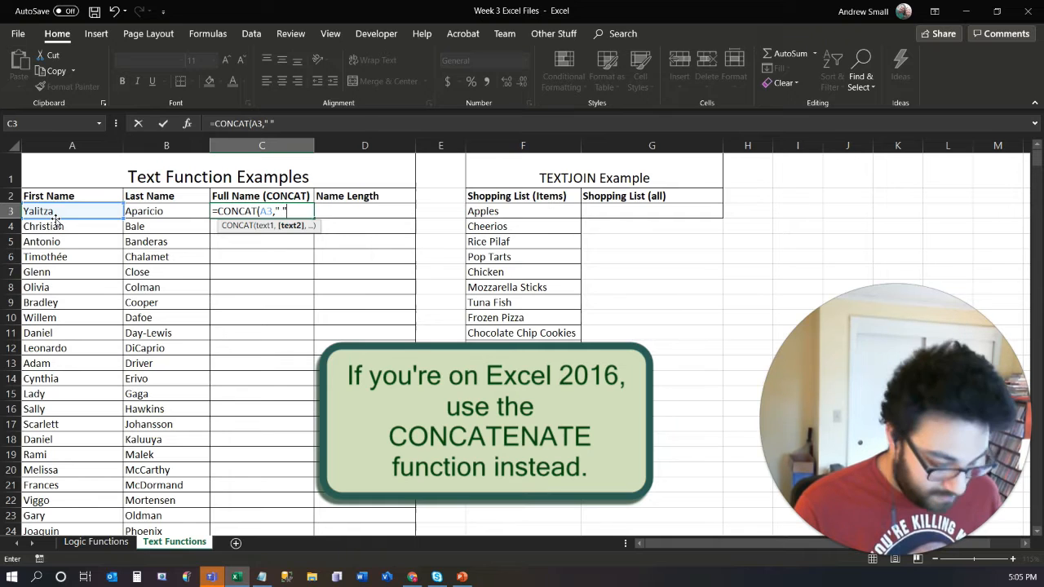
{"action": "type", "text": ","}
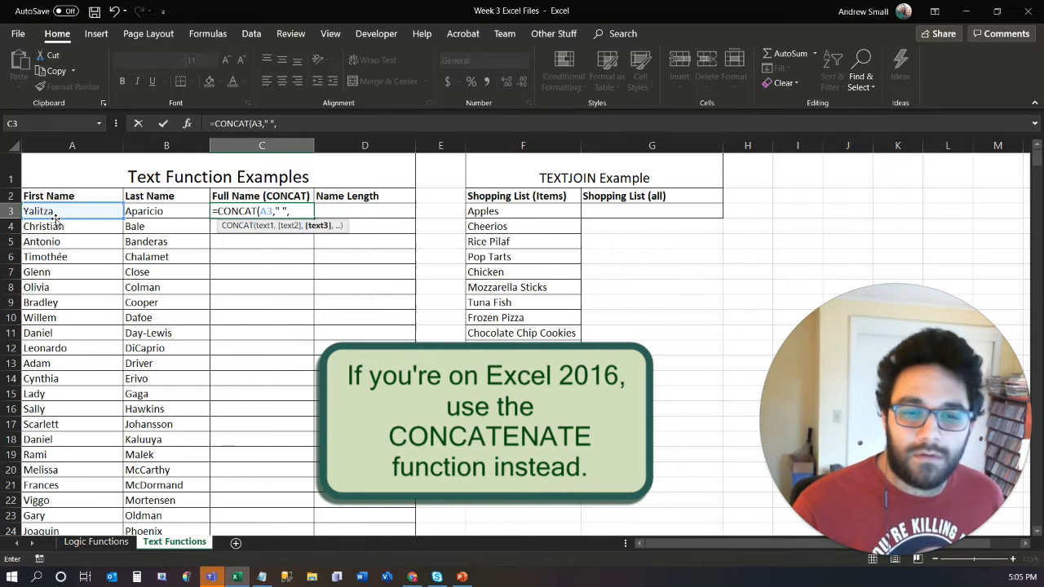
{"action": "left_click", "coordinate": [154, 212]}
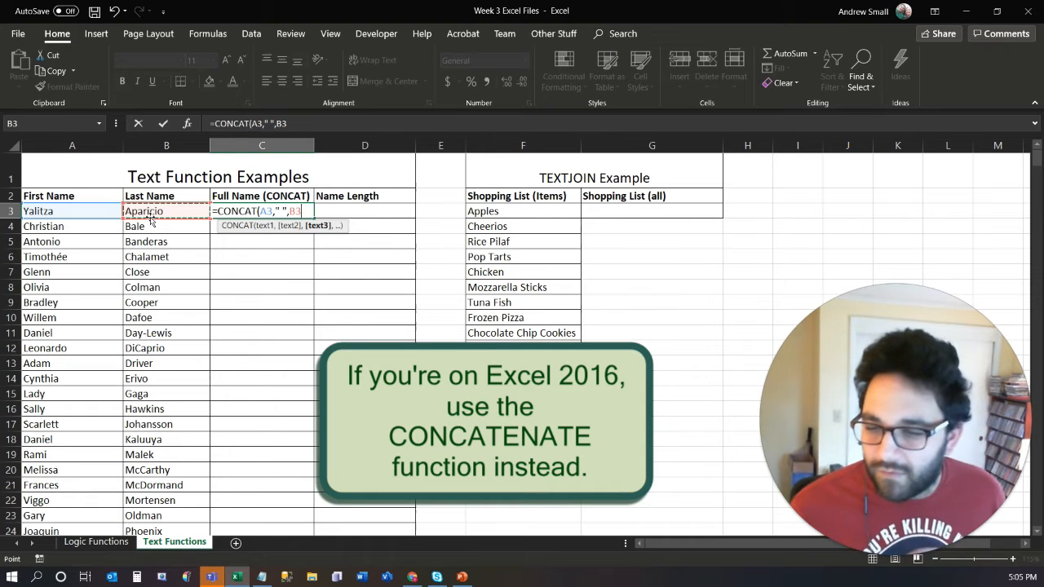
{"action": "type", "text": ")"}
{"action": "key", "text": "Return"}
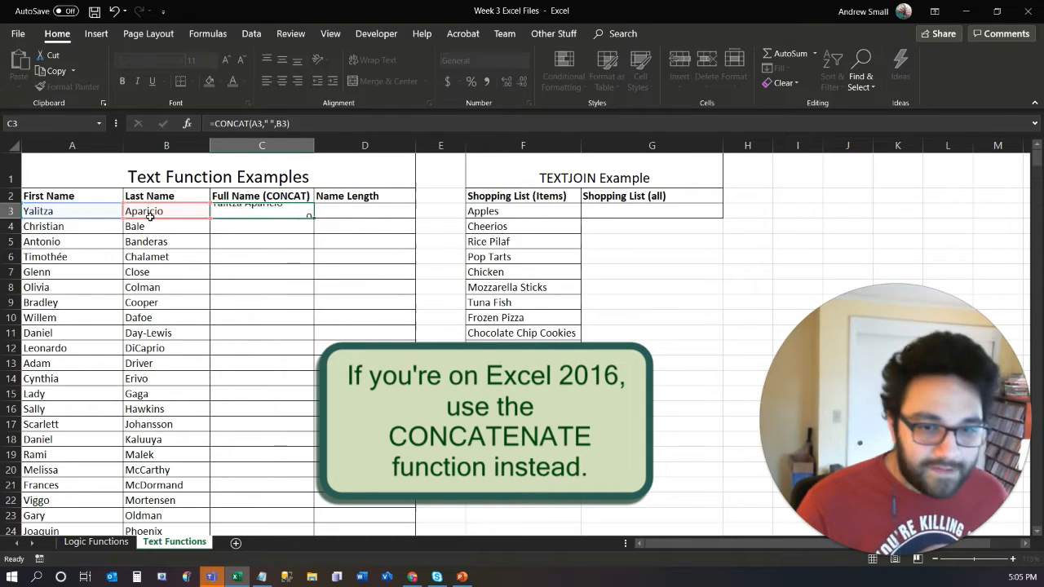
- Fill the CONCAT formula from C3 down the Full Name column to C31 and check the list to its end
{"action": "left_click", "coordinate": [287, 211]}
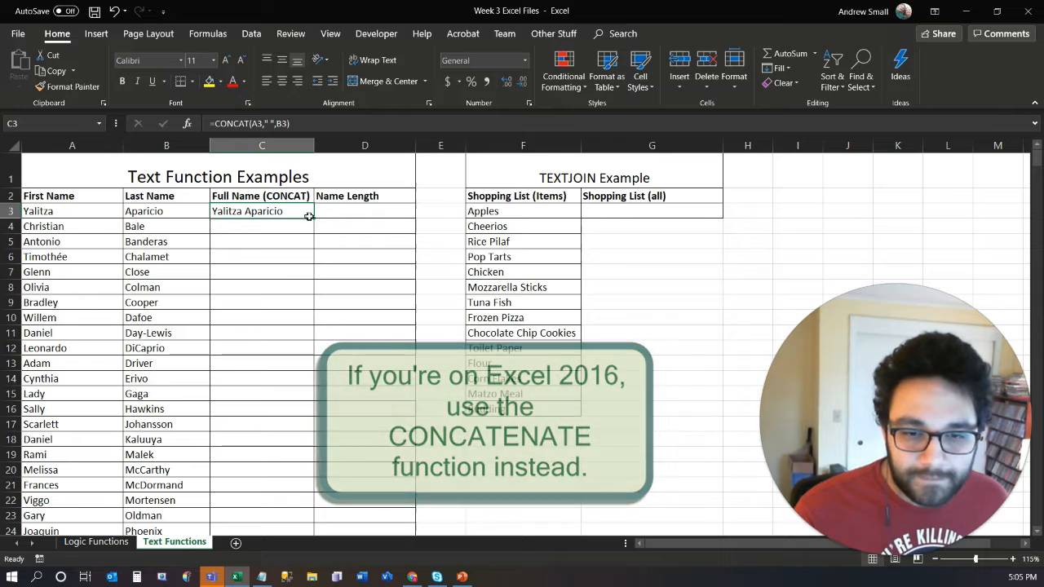
{"action": "double_click", "coordinate": [314, 217]}
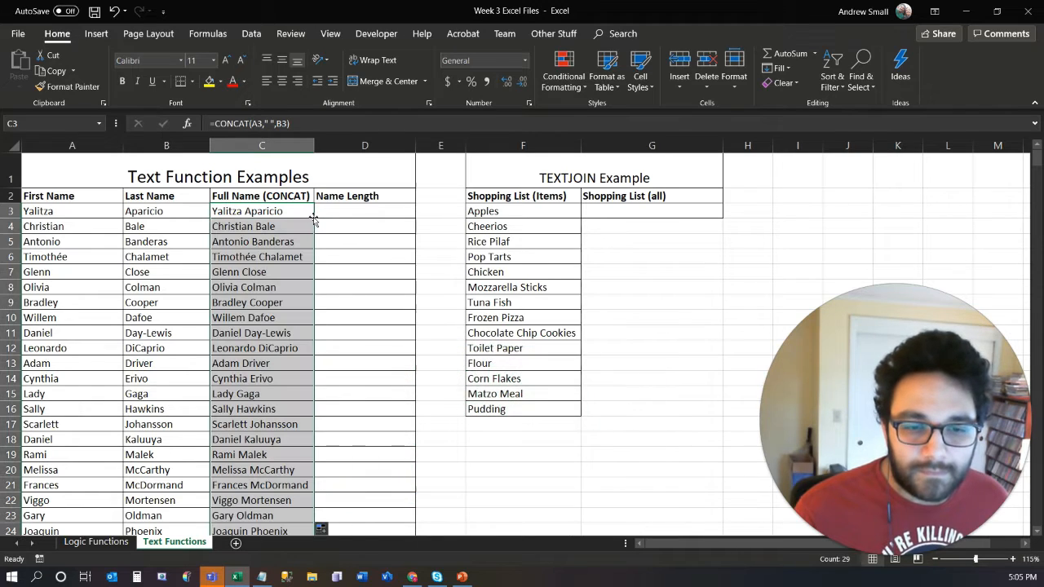
{"action": "scroll", "coordinate": [240, 290], "scroll_direction": "down", "scroll_amount": 2}
{"action": "scroll", "coordinate": [241, 289], "scroll_direction": "down", "scroll_amount": 3}
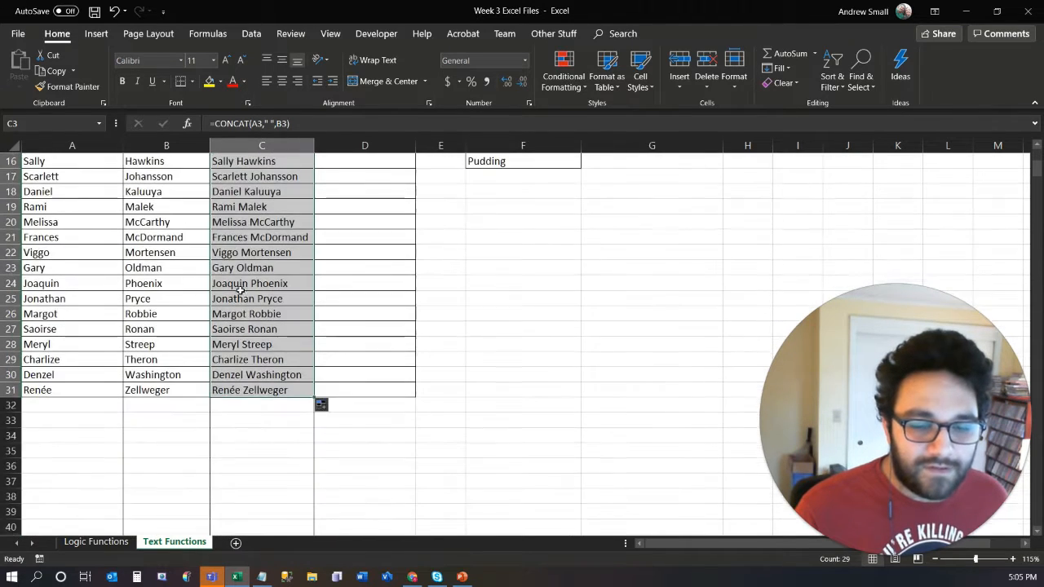
{"action": "scroll", "coordinate": [240, 292], "scroll_direction": "up", "scroll_amount": 5}
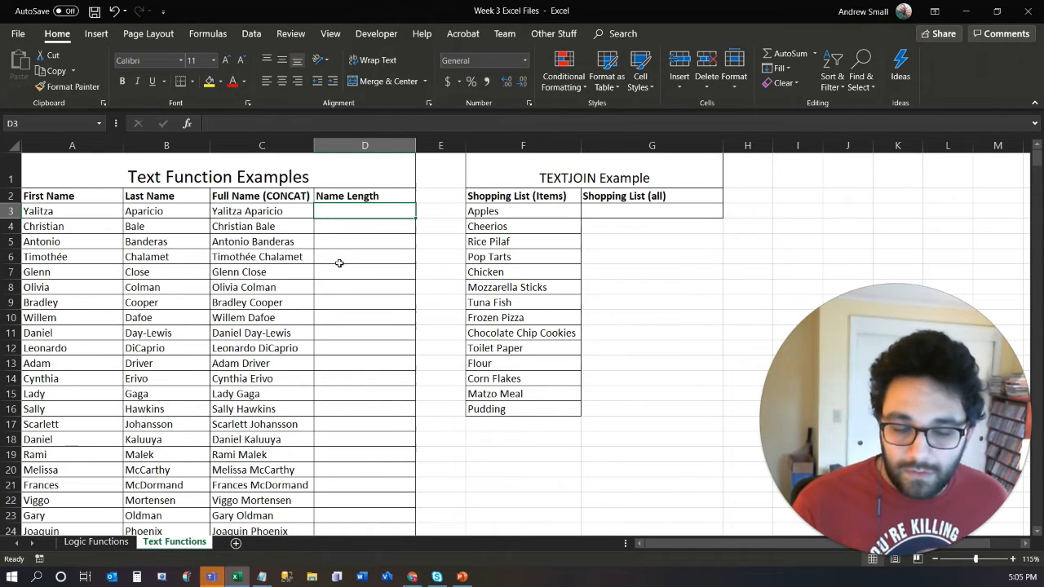
- Enter =LEN(C3) in D3 to count the characters of the first full name
{"action": "type", "text": "="}
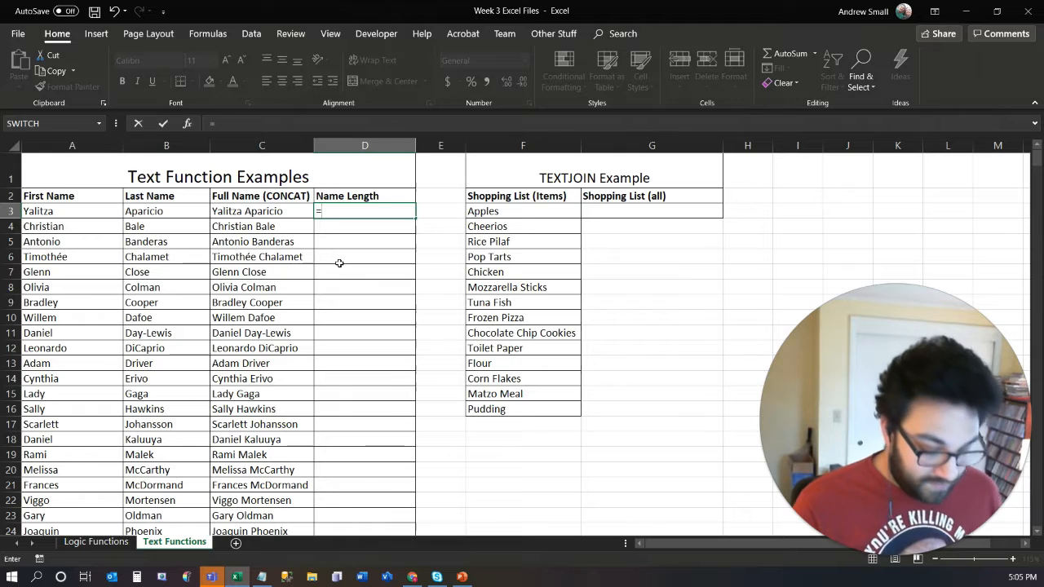
{"action": "type", "text": "len"}
{"action": "key", "text": "Tab"}
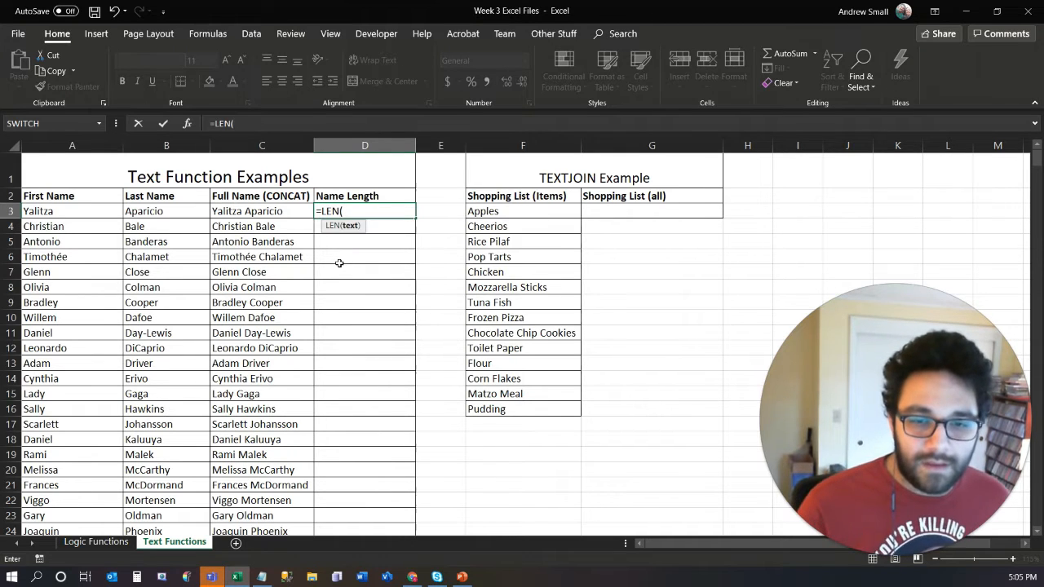
{"action": "left_click", "coordinate": [280, 215]}
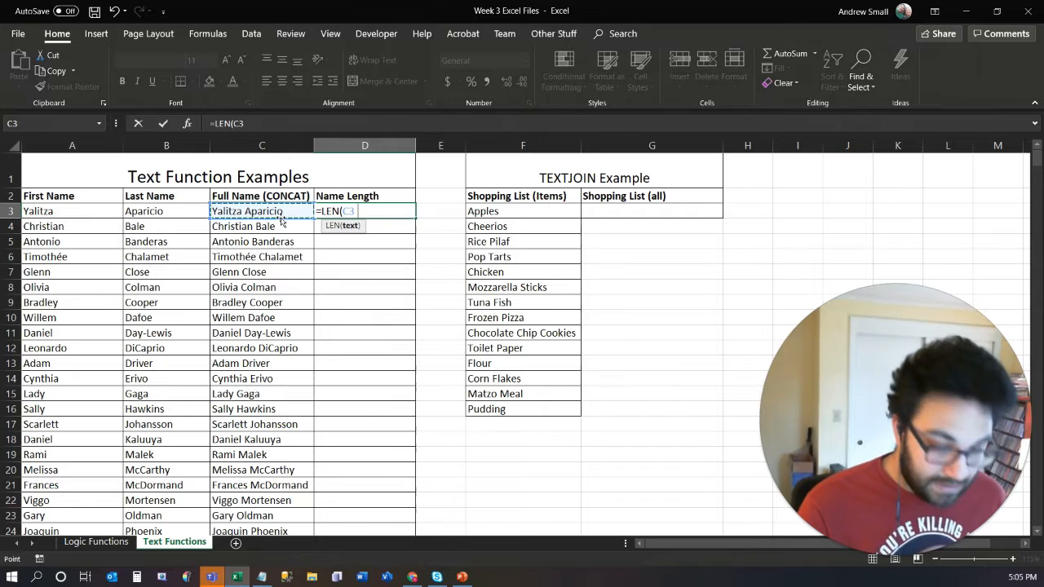
{"action": "key", "text": "Return"}
- Re-enter the name length formula in D3 as =LEN(C3)
{"action": "left_click", "coordinate": [392, 214]}
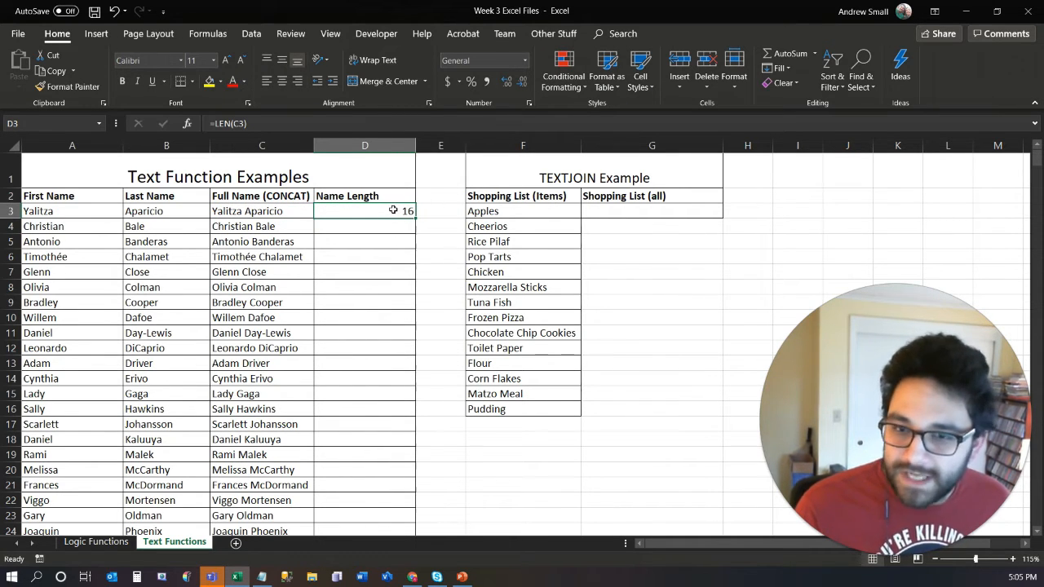
{"action": "type", "text": "=le"}
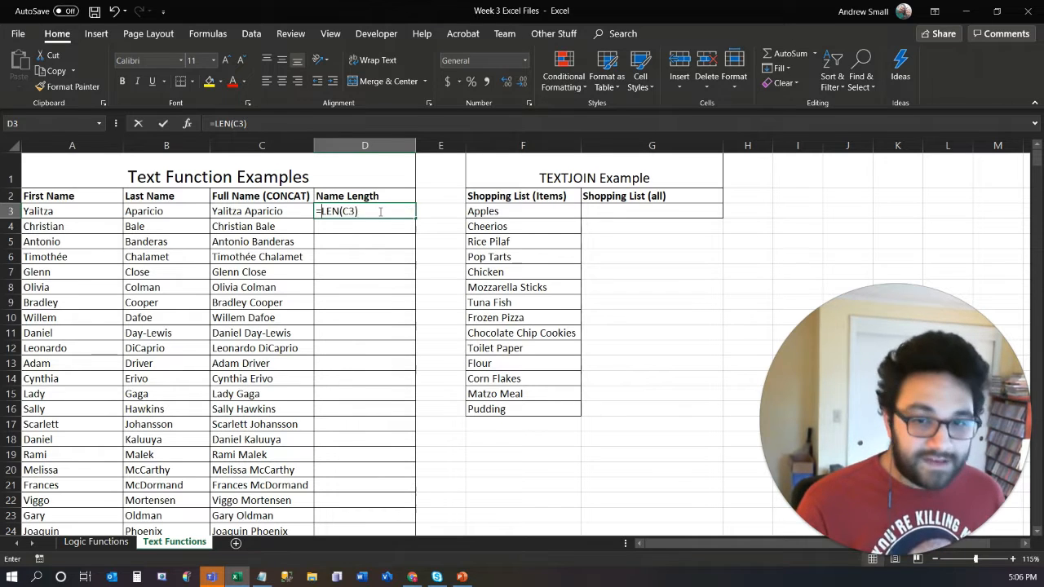
{"action": "type", "text": "n"}
{"action": "key", "text": "Tab"}
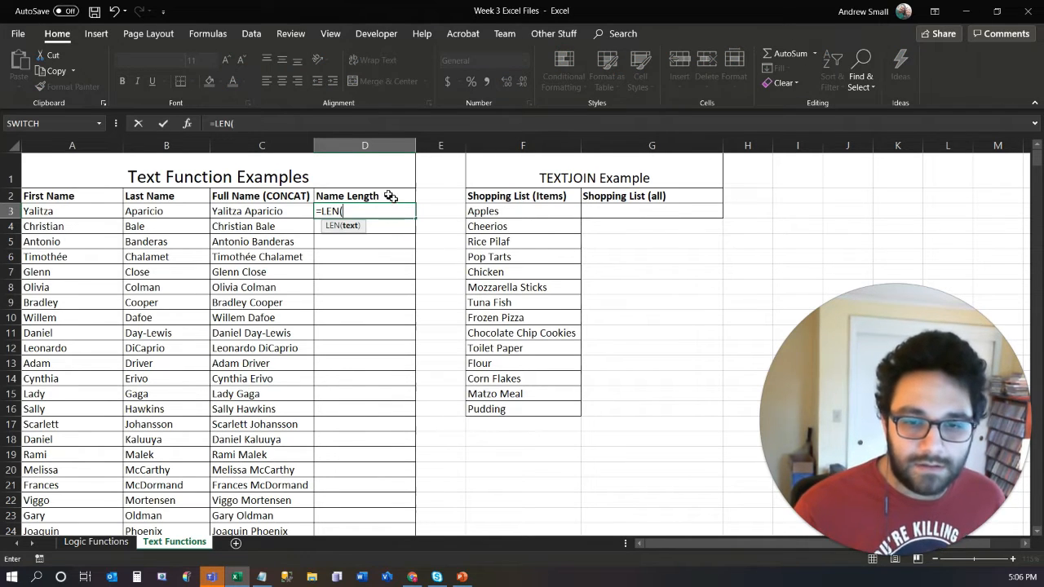
{"action": "left_click", "coordinate": [244, 209]}
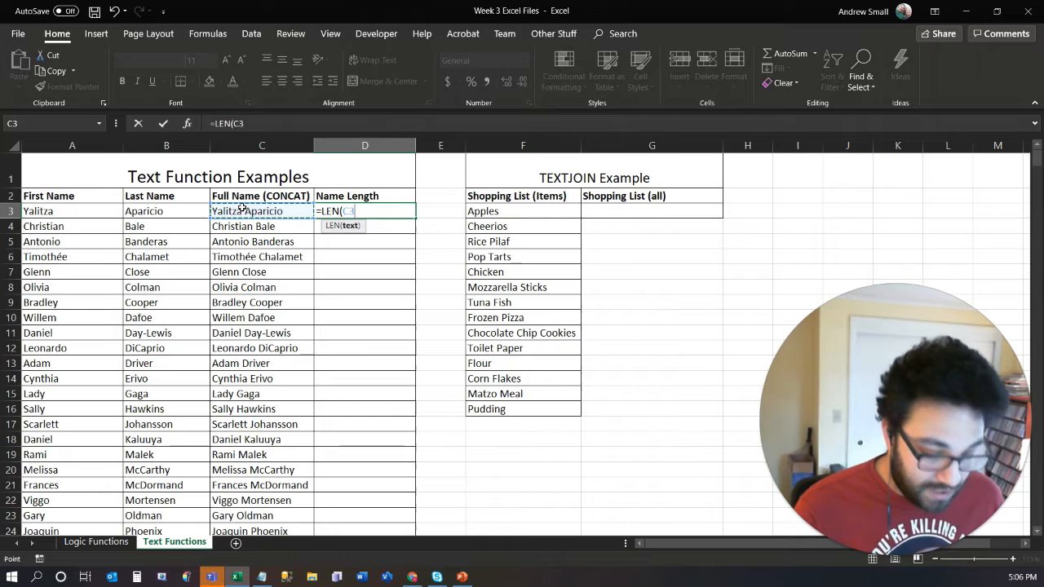
{"action": "type", "text": ")"}
{"action": "key", "text": "Return"}
- Fill the LEN formula from D3 down the Name Length column to row 31, then select the First Name header
{"action": "left_click", "coordinate": [365, 215]}
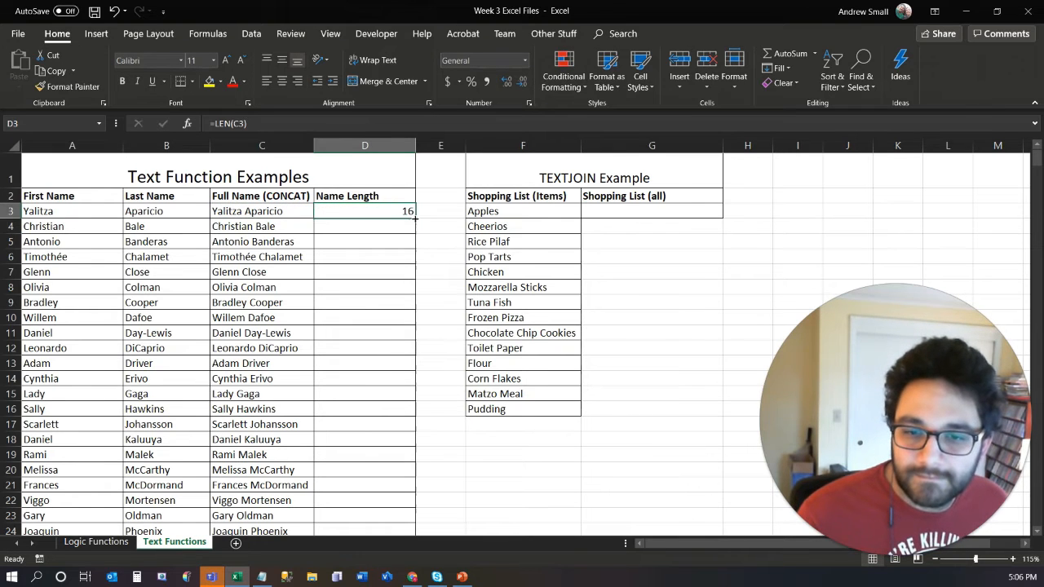
{"action": "double_click", "coordinate": [415, 217]}
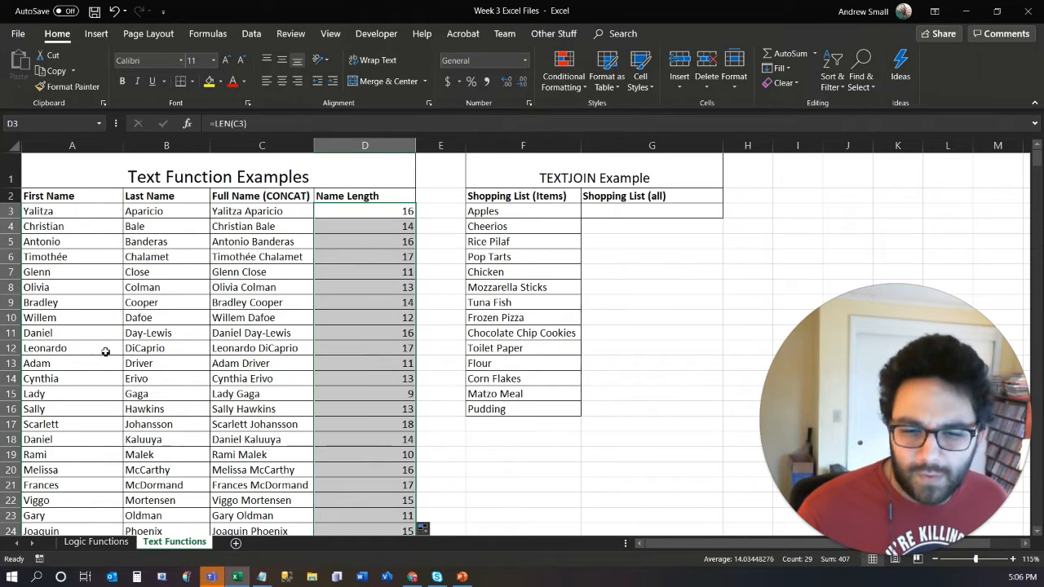
{"action": "left_click", "coordinate": [67, 200]}
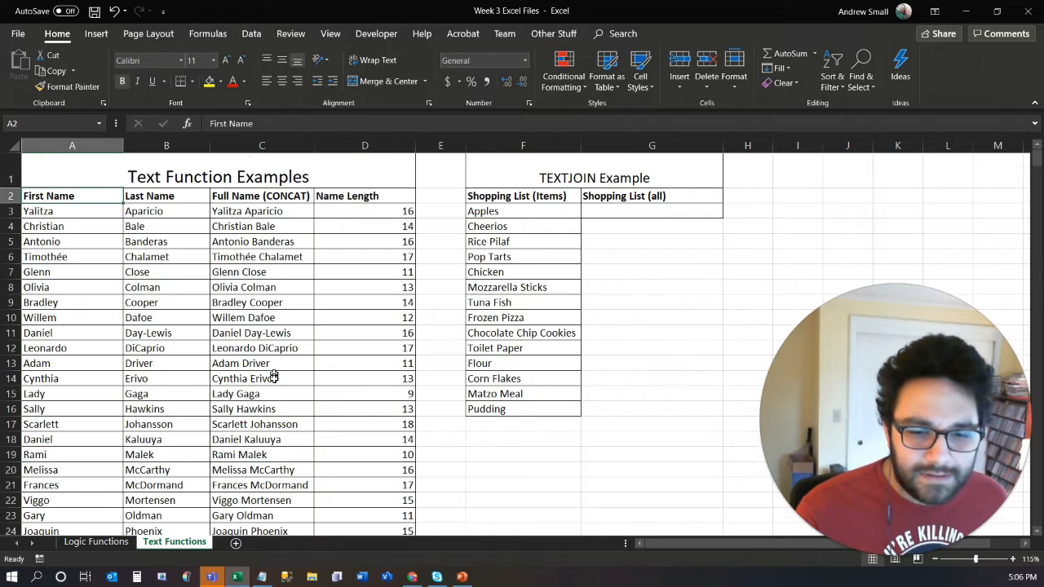
- Sort the table A2:D31 by Name Length from Largest to Smallest, and select the first data row, A3:D3
{"action": "scroll", "coordinate": [275, 373], "scroll_direction": "down", "scroll_amount": 3}
{"action": "left_click", "coordinate": [363, 480], "text": "shift"}
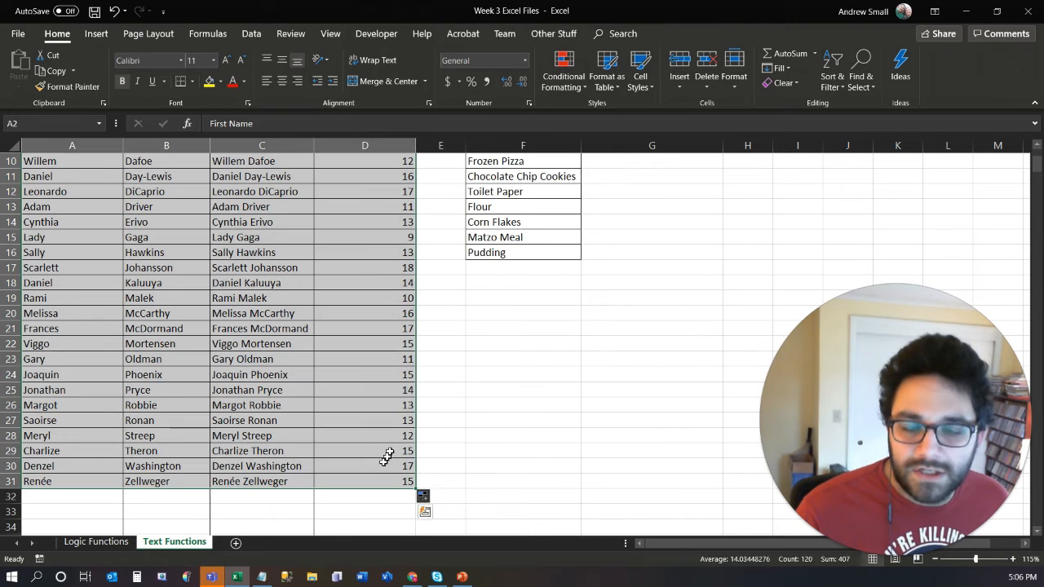
{"action": "left_click", "coordinate": [251, 35]}
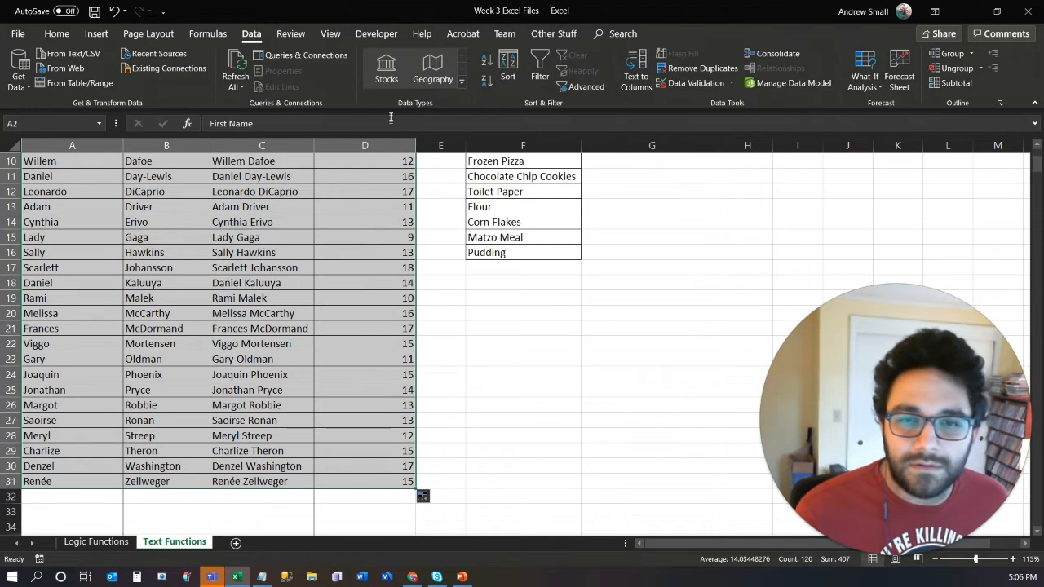
{"action": "left_click", "coordinate": [511, 67]}
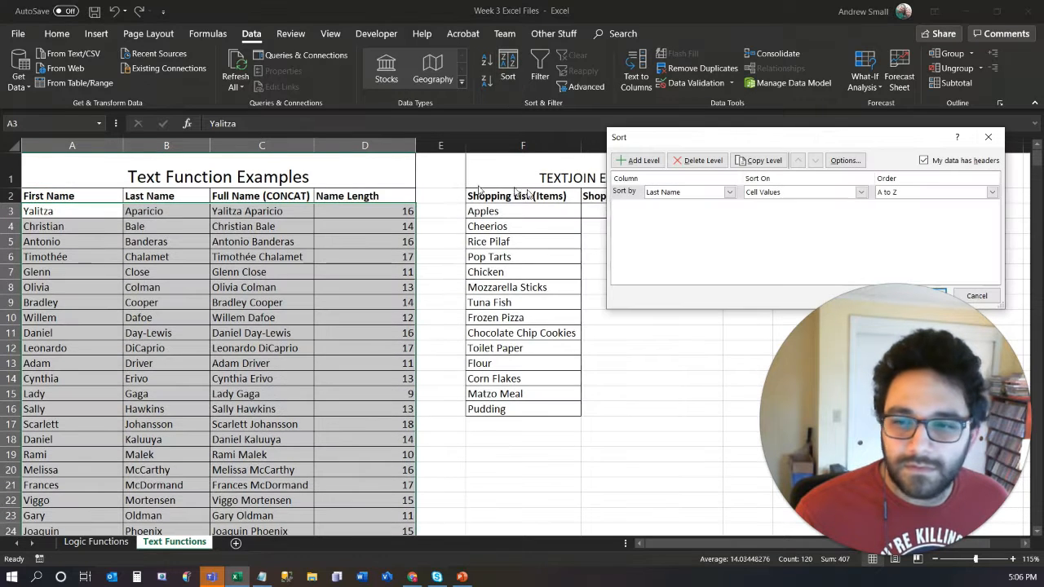
{"action": "left_click", "coordinate": [684, 194]}
{"action": "left_click", "coordinate": [695, 233]}
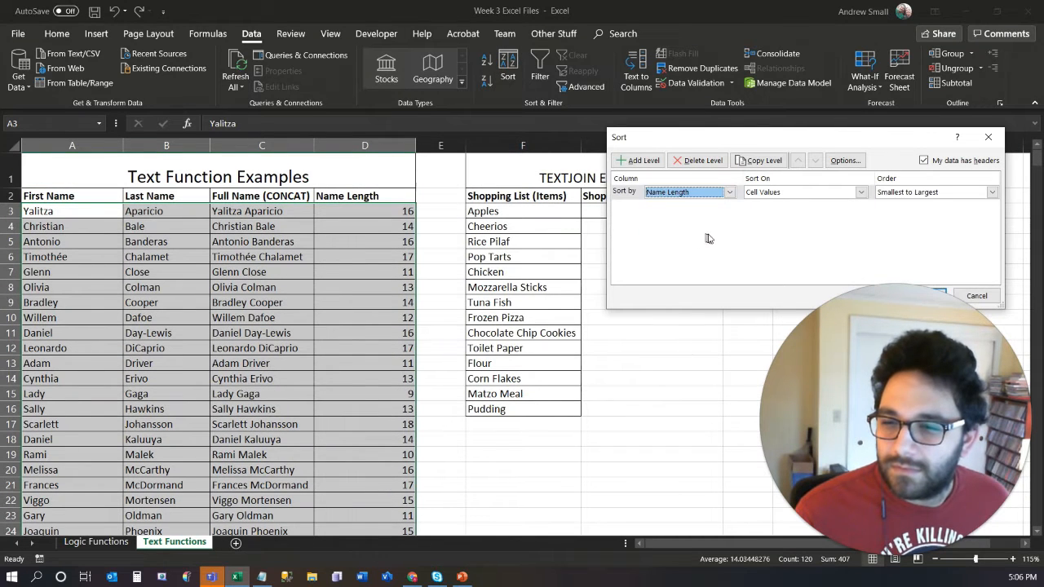
{"action": "left_click", "coordinate": [992, 193]}
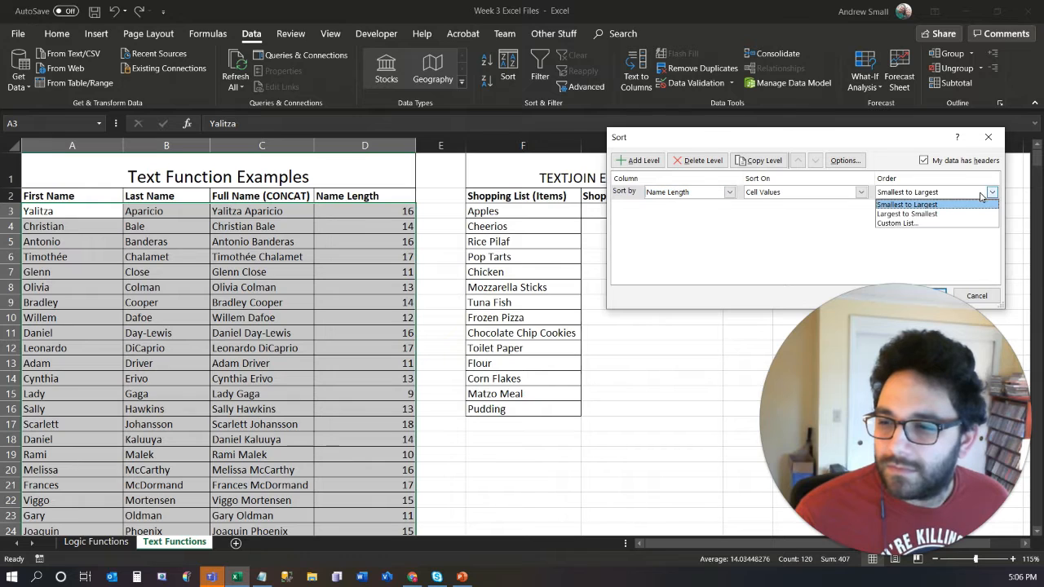
{"action": "left_click", "coordinate": [926, 210]}
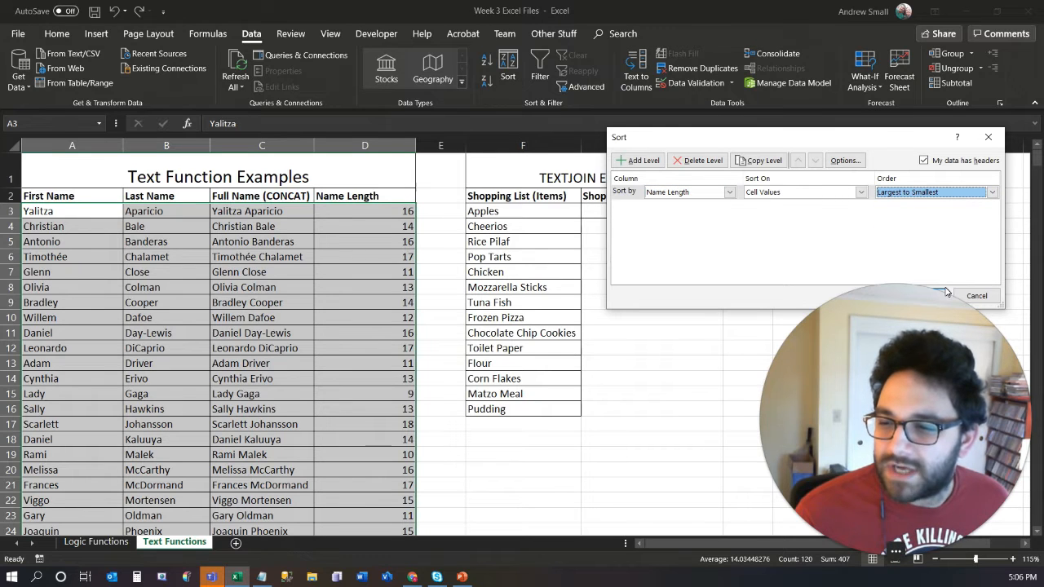
{"action": "left_click_drag", "start_coordinate": [856, 144], "coordinate": [827, 59]}
{"action": "left_click", "coordinate": [884, 213]}
{"action": "left_click", "coordinate": [344, 255]}
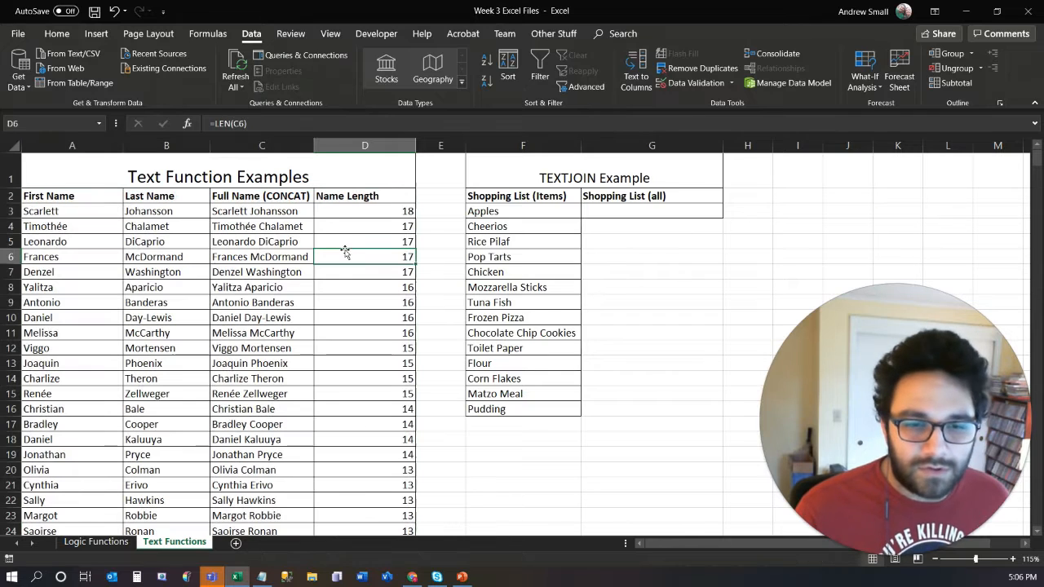
{"action": "left_click_drag", "start_coordinate": [75, 211], "coordinate": [359, 212]}
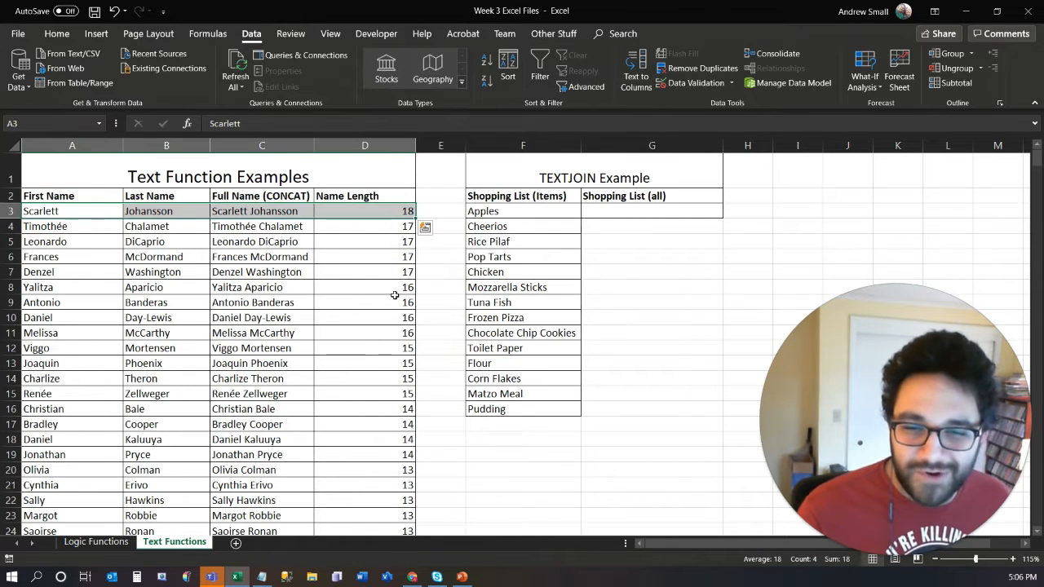
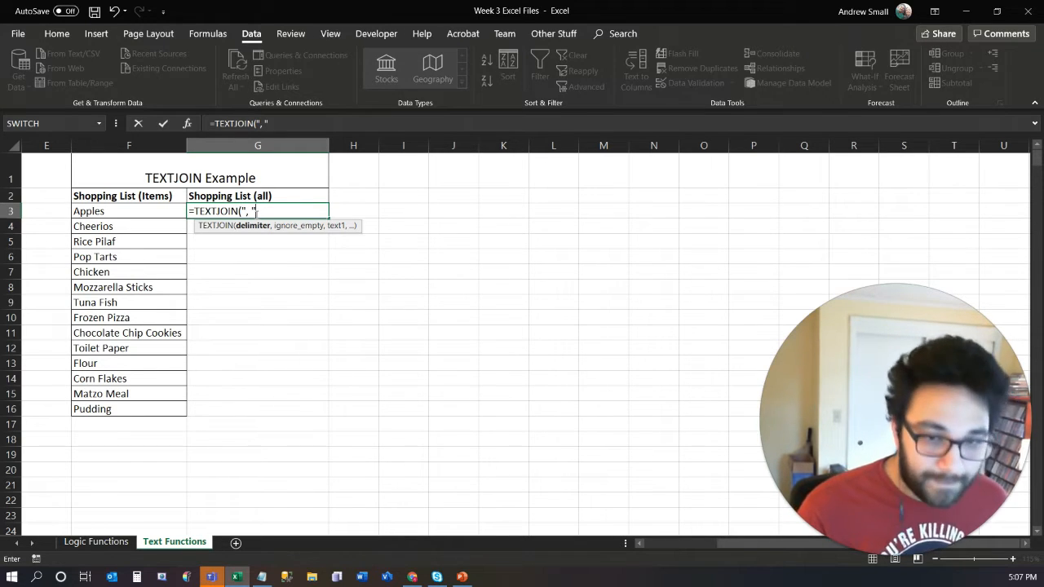
- Continue the TEXTJOIN formula in G3 after its ", " delimiter by setting the ignore_empty argument to TRUE
{"action": "type", "text": ","}
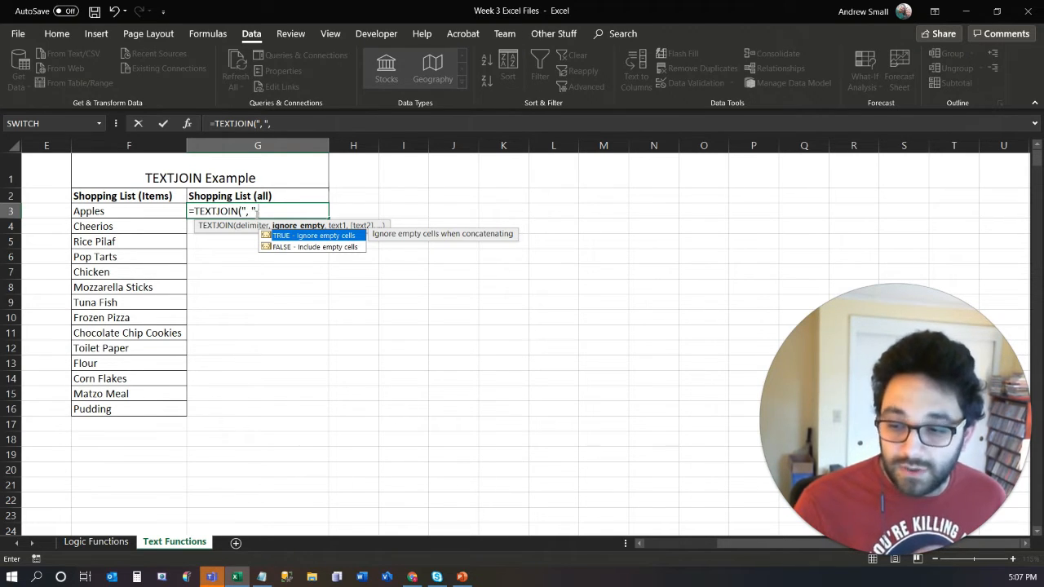
{"action": "key", "text": "Tab"}
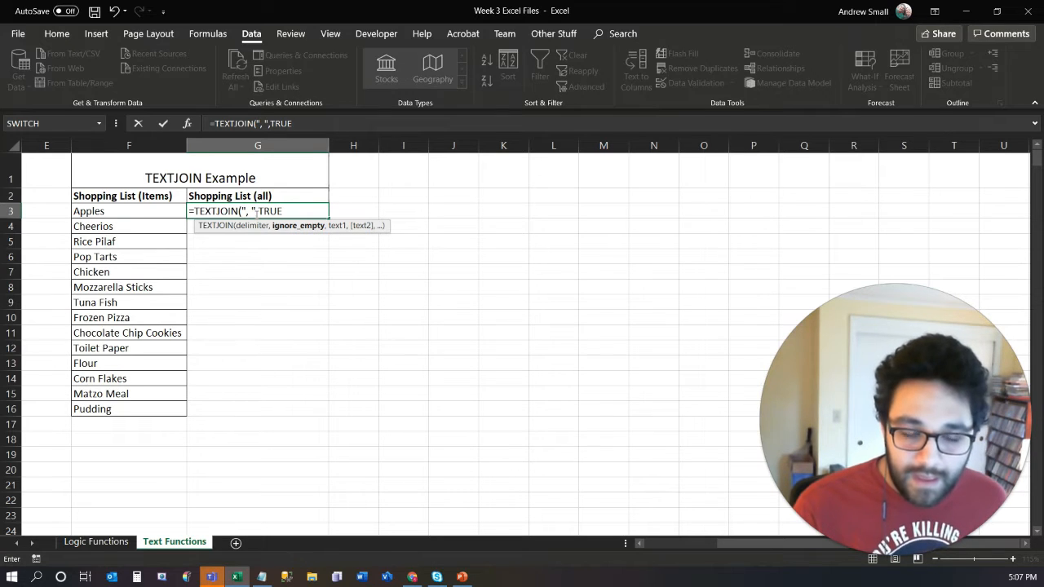
{"action": "type", "text": ","}
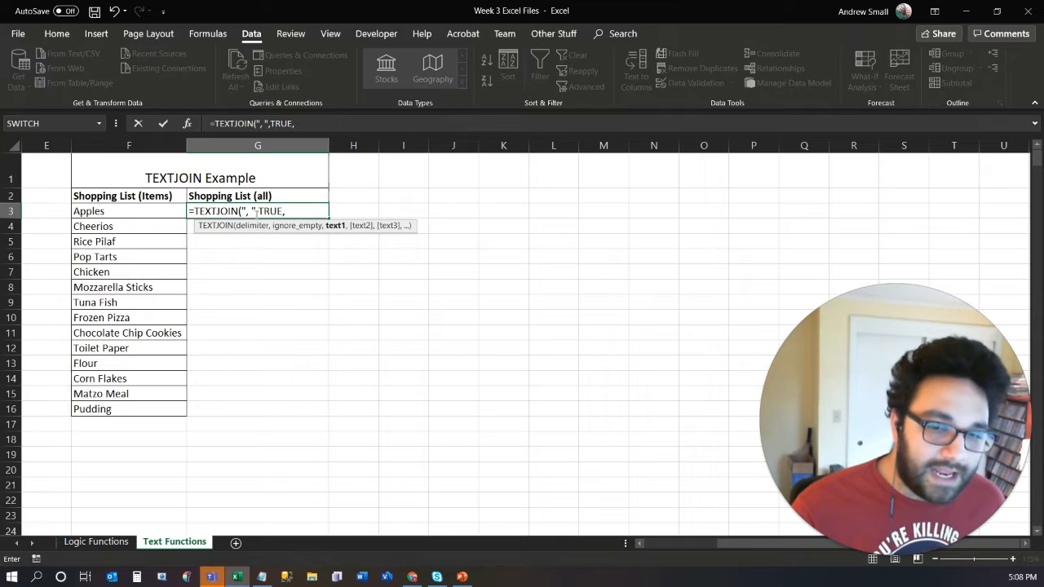
{"action": "left_click", "coordinate": [159, 213]}
{"action": "left_click", "coordinate": [152, 226], "text": "ctrl"}
{"action": "left_click", "coordinate": [150, 242], "text": "ctrl"}
{"action": "left_click", "coordinate": [150, 254], "text": "ctrl"}
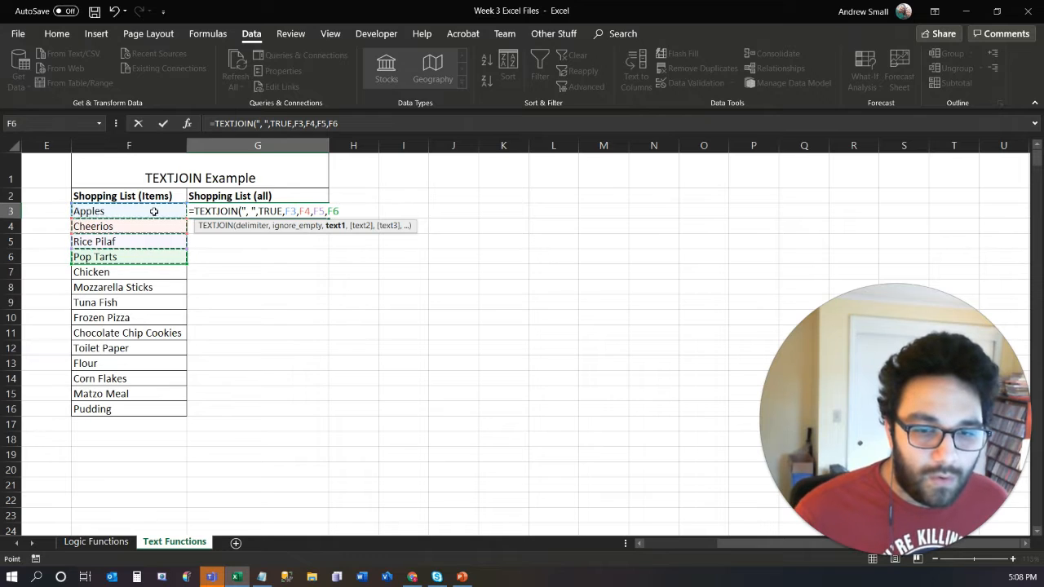
{"action": "key", "text": "BackSpace"}
{"action": "key", "text": "BackSpace"}
{"action": "key", "text": "BackSpace"}
{"action": "key", "text": "BackSpace"}
{"action": "key", "text": "BackSpace"}
{"action": "key", "text": "BackSpace"}
{"action": "key", "text": "BackSpace"}
{"action": "key", "text": "BackSpace"}
{"action": "key", "text": "BackSpace"}
{"action": "key", "text": "BackSpace"}
{"action": "key", "text": "BackSpace"}
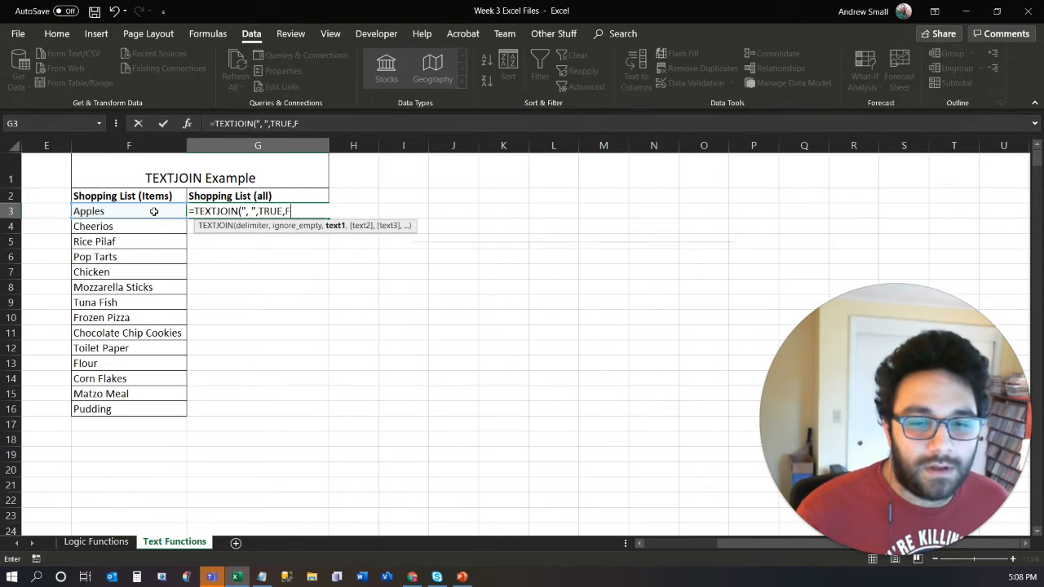
- Complete the G3 formula with the shopping items range as =TEXTJOIN(", ",TRUE,F3:F16)
{"action": "left_click_drag", "start_coordinate": [154, 211], "coordinate": [150, 404]}
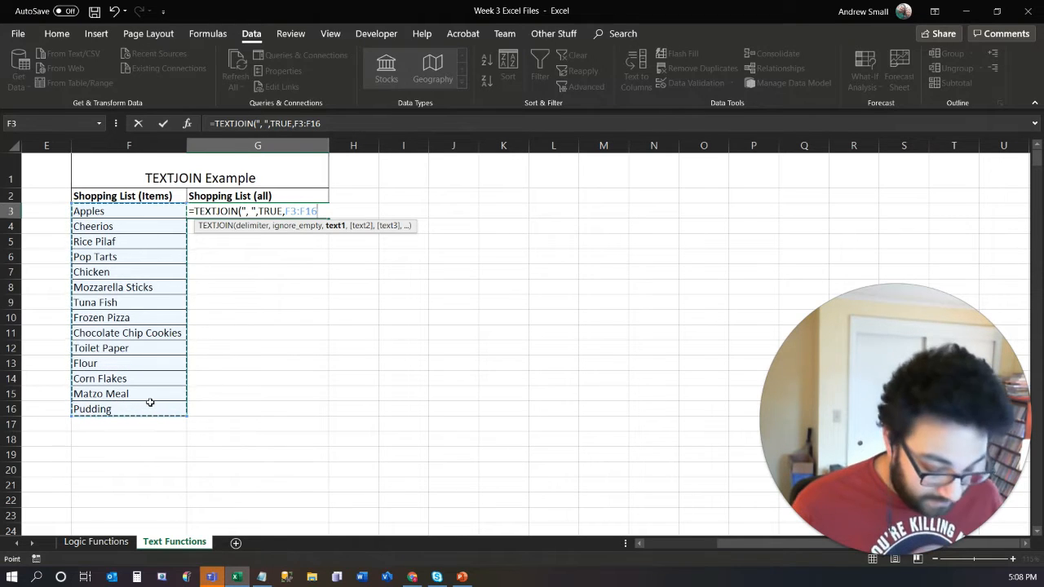
{"action": "type", "text": ")"}
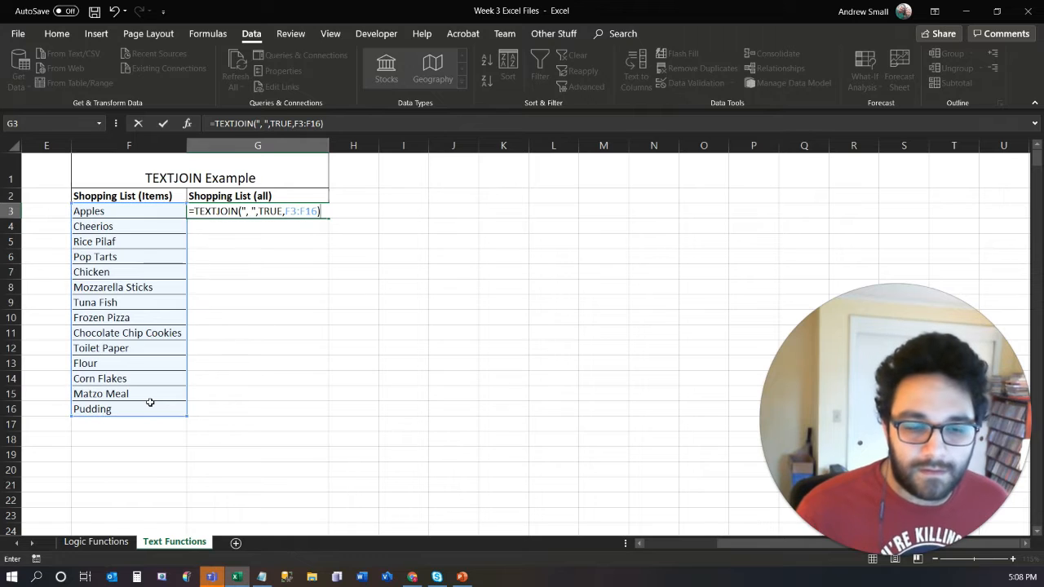
{"action": "key", "text": "Return"}
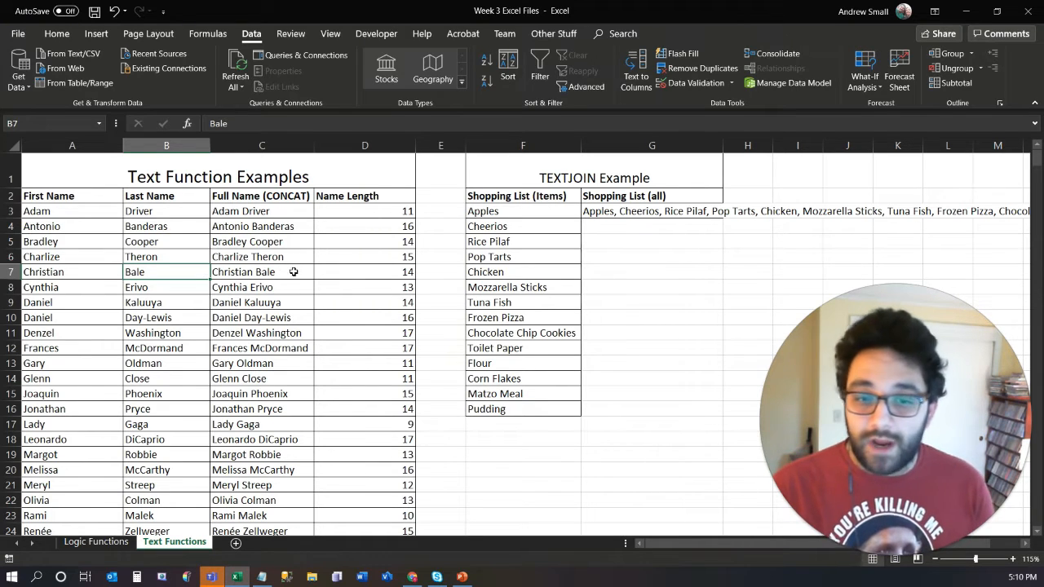
- Set C2:D16, the upper part of the Full Name and Name Length columns, as the print area
{"action": "left_click", "coordinate": [235, 194]}
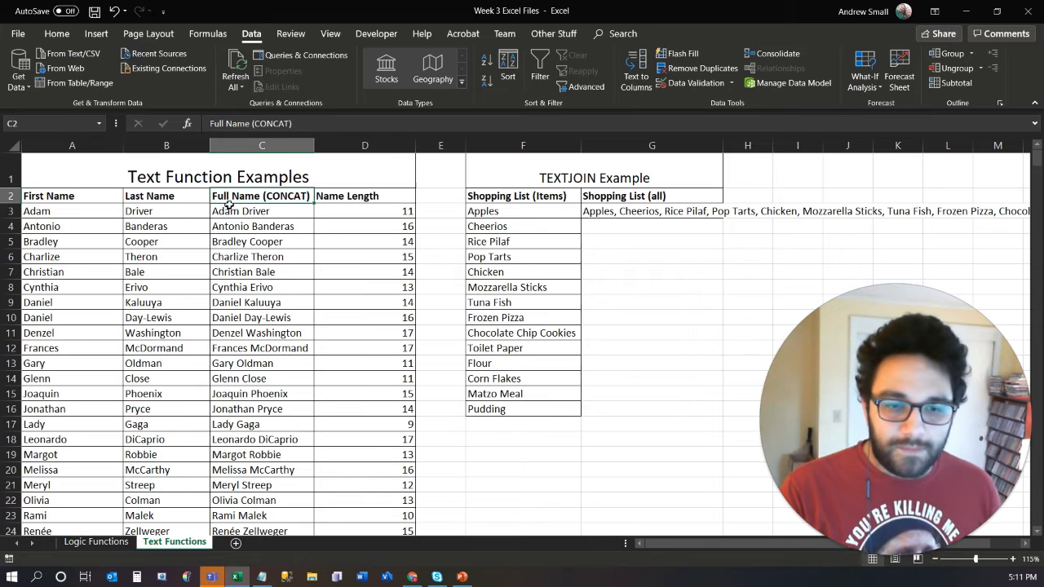
{"action": "left_click_drag", "start_coordinate": [232, 196], "coordinate": [348, 408]}
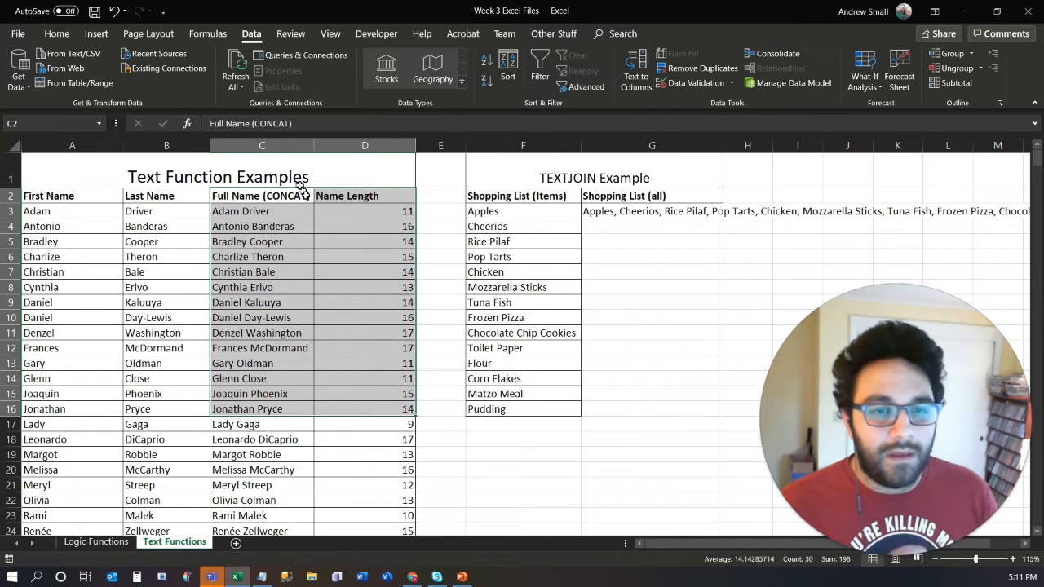
{"action": "left_click", "coordinate": [149, 34]}
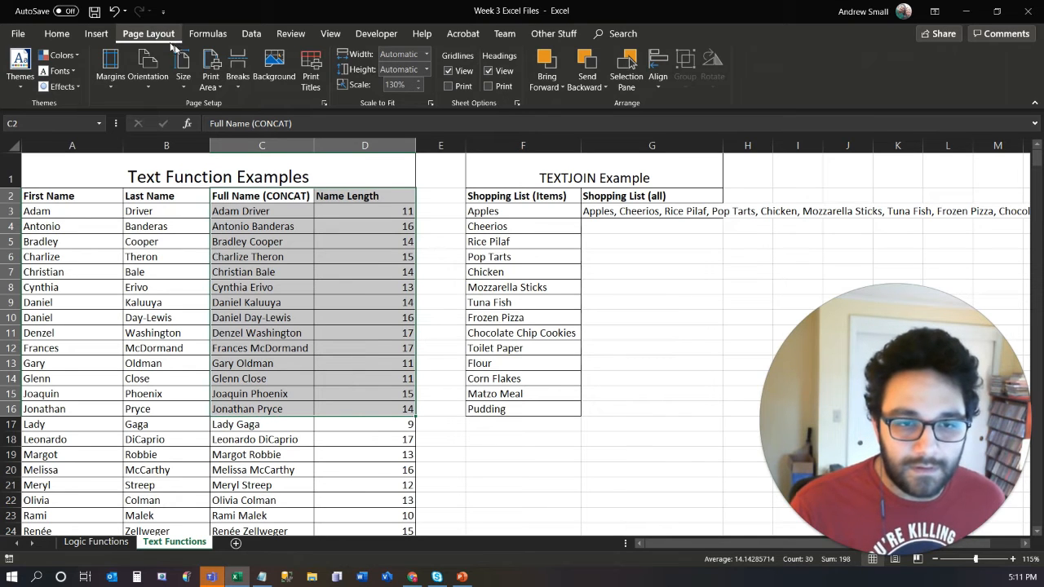
{"action": "left_click", "coordinate": [219, 88]}
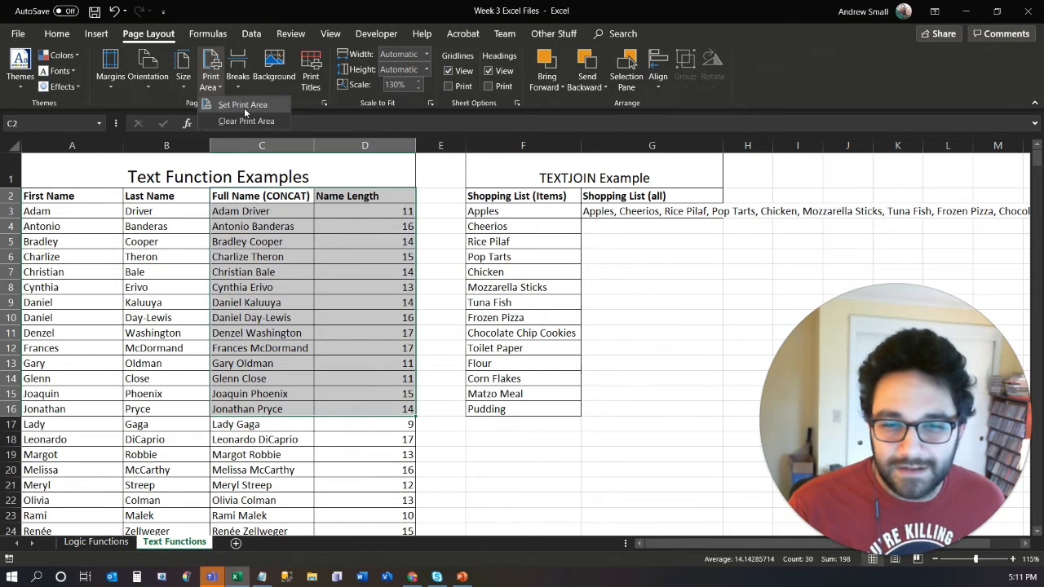
{"action": "left_click", "coordinate": [244, 111]}
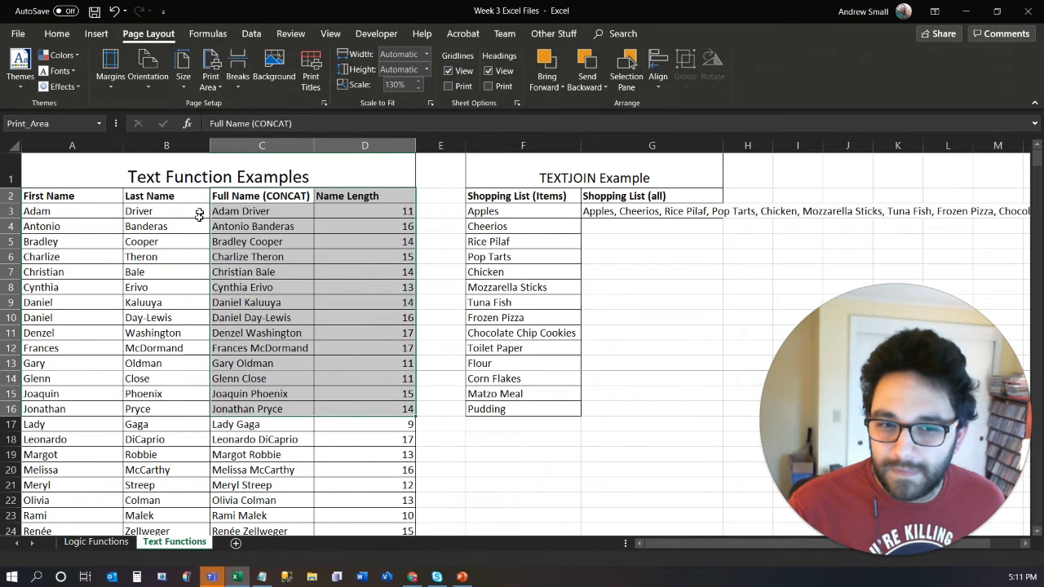
{"action": "left_click", "coordinate": [189, 240]}
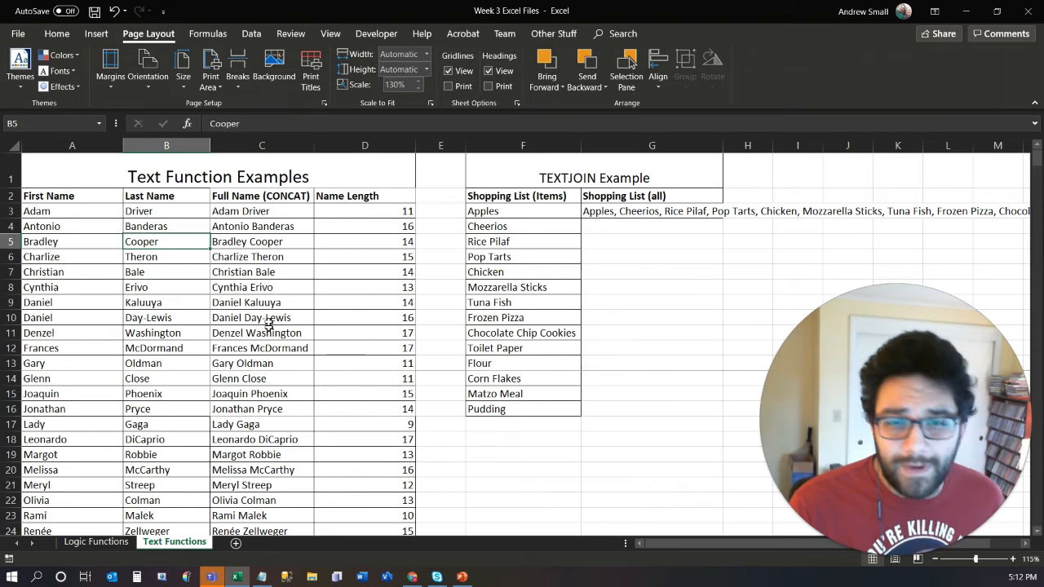
- Add the separate range C20:D23 to the existing print area
{"action": "left_click", "coordinate": [235, 441]}
{"action": "left_click", "coordinate": [234, 408]}
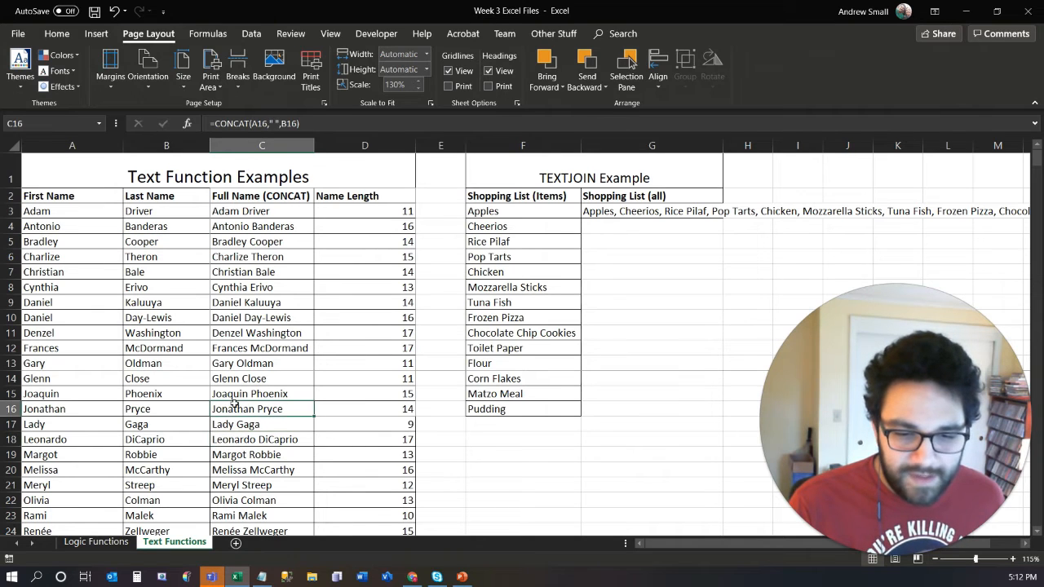
{"action": "left_click", "coordinate": [234, 424]}
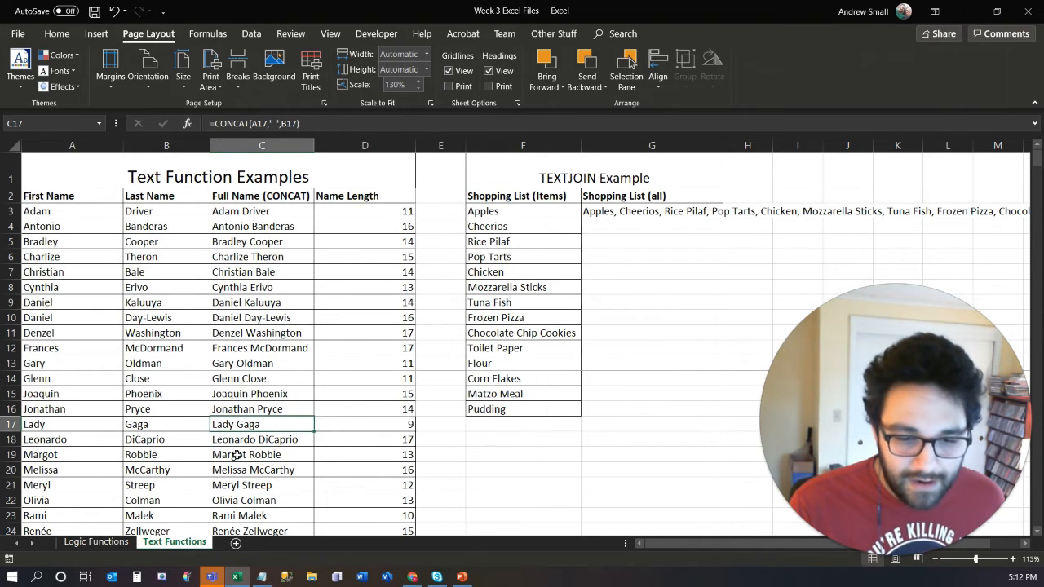
{"action": "left_click_drag", "start_coordinate": [238, 470], "coordinate": [388, 513]}
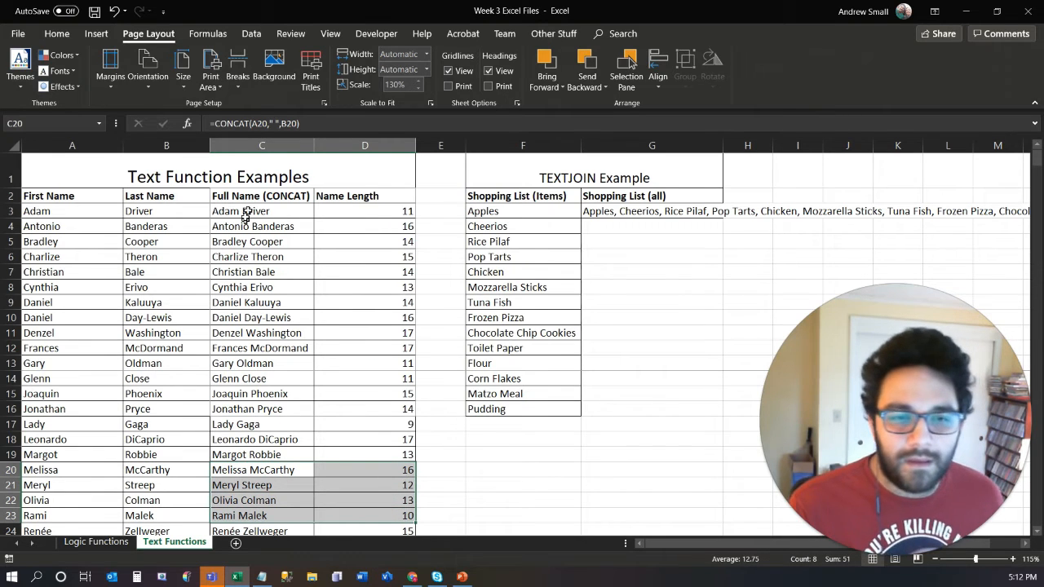
{"action": "left_click", "coordinate": [219, 89]}
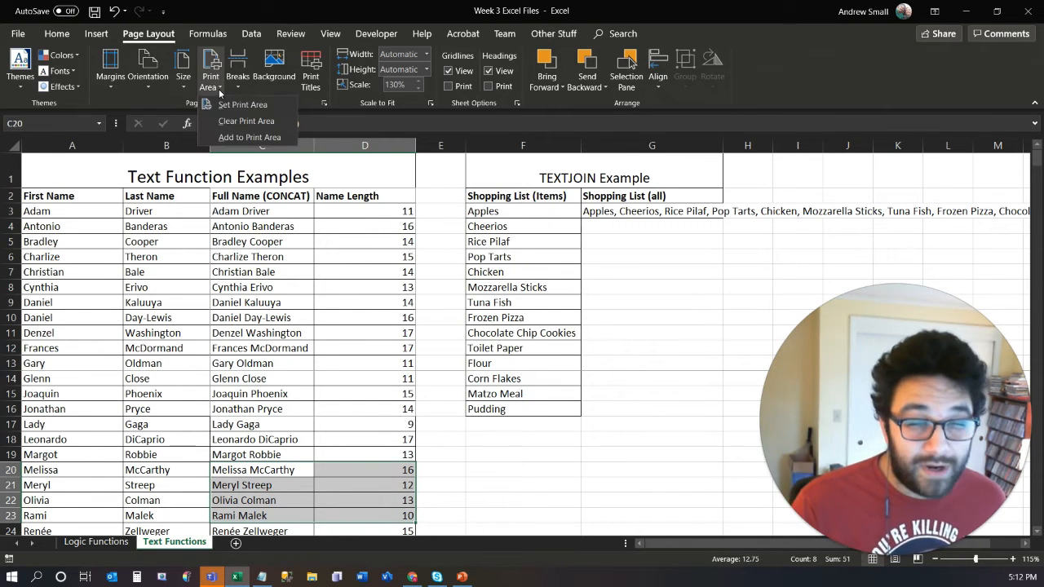
{"action": "left_click", "coordinate": [239, 138]}
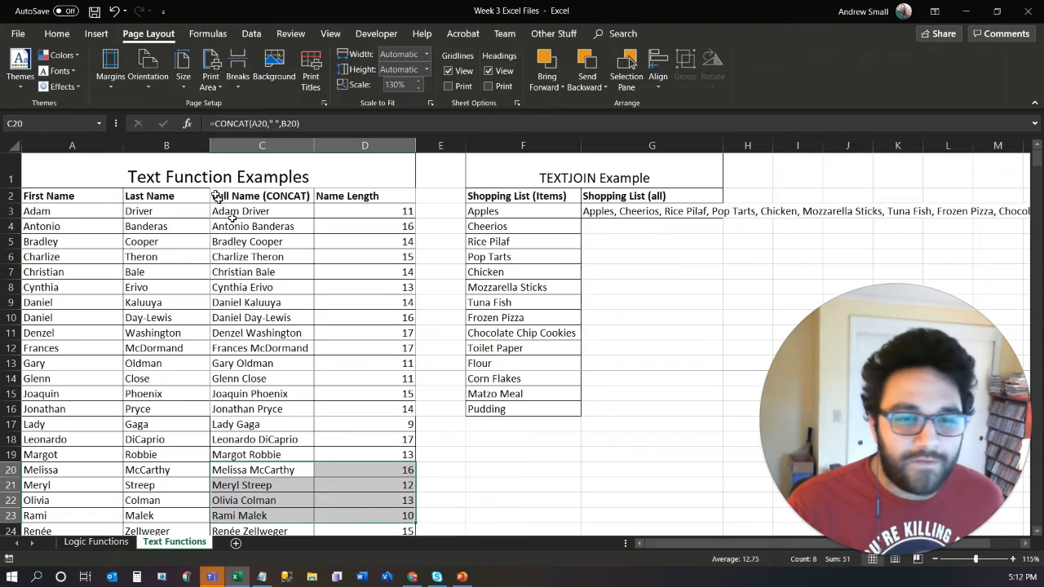
{"action": "left_click", "coordinate": [213, 94]}
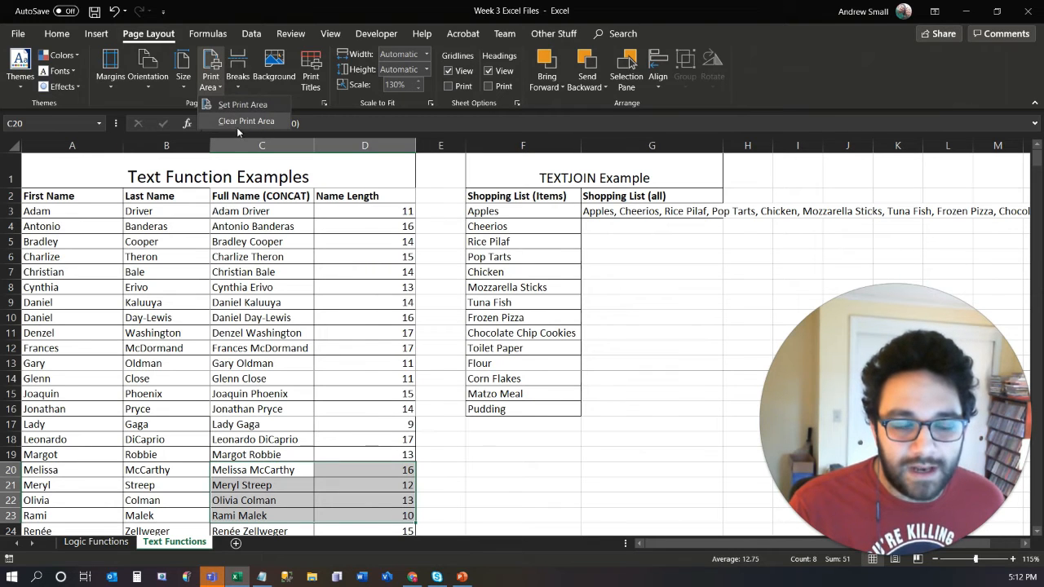
{"action": "left_click", "coordinate": [263, 13]}
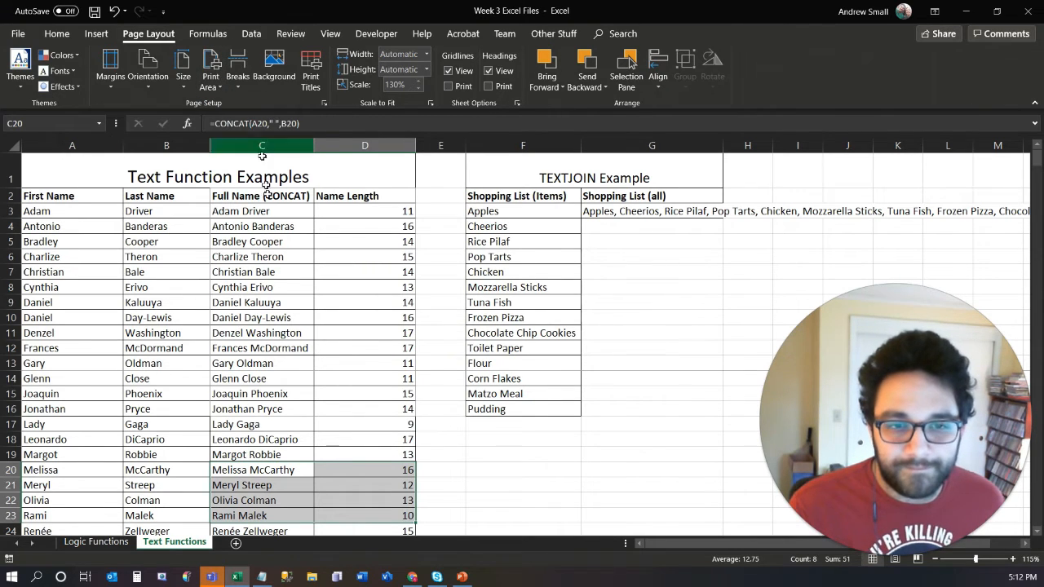
{"action": "left_click", "coordinate": [284, 348]}
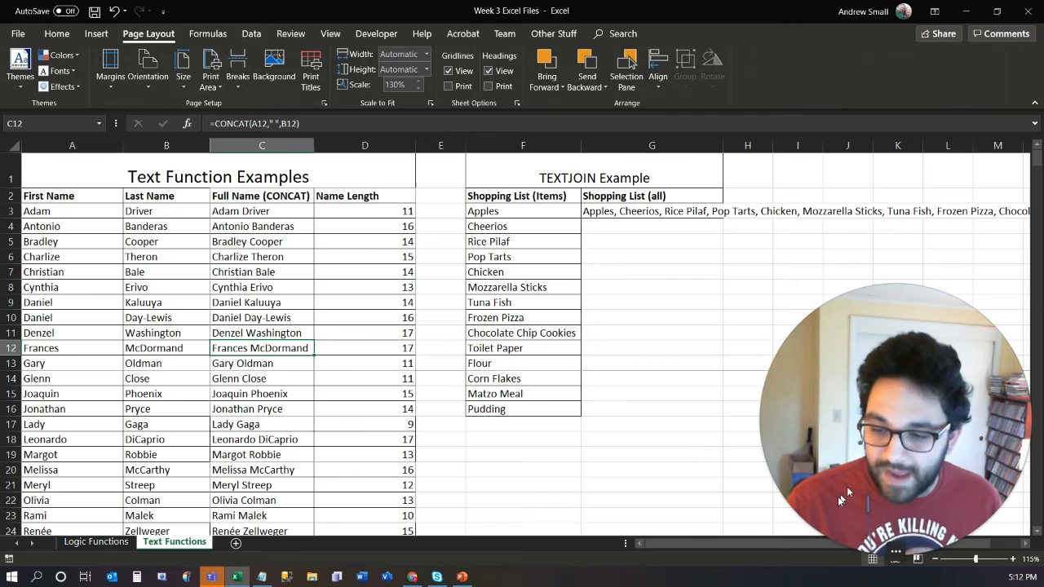
- Switch the sheet to Page Break Preview and examine how the print areas in columns C and D are divided into pages
{"action": "left_click", "coordinate": [919, 563]}
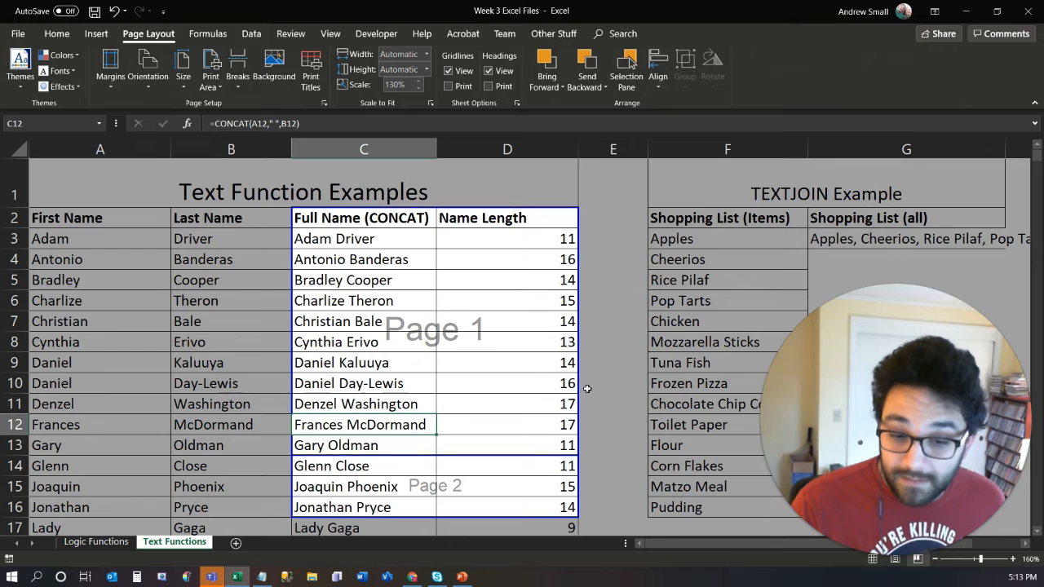
{"action": "scroll", "coordinate": [493, 439], "scroll_direction": "down", "scroll_amount": 1}
{"action": "scroll", "coordinate": [494, 440], "scroll_direction": "down", "scroll_amount": 2}
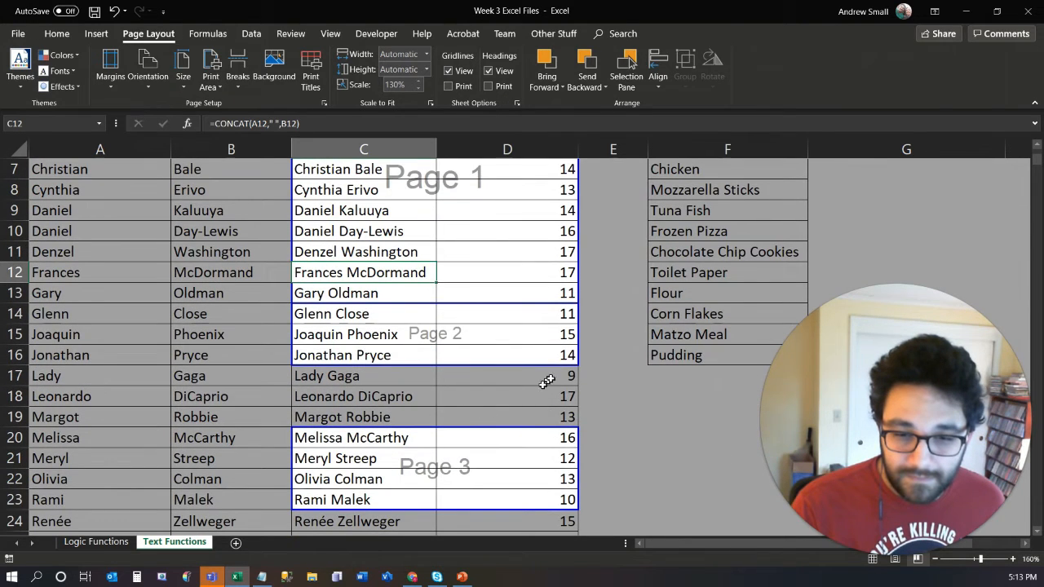
{"action": "scroll", "coordinate": [526, 398], "scroll_direction": "up", "scroll_amount": 3}
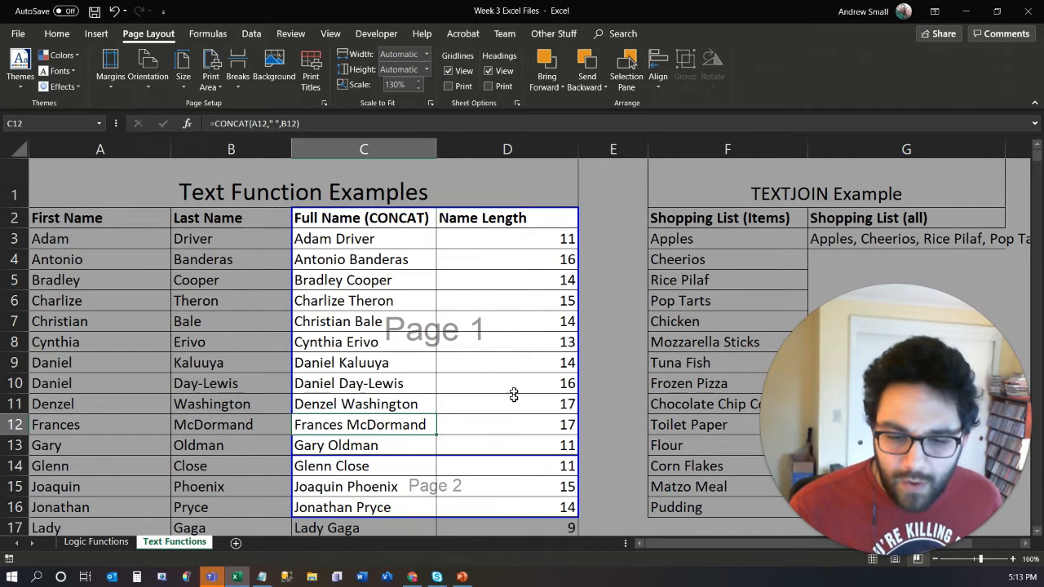
{"action": "scroll", "coordinate": [514, 395], "scroll_direction": "down", "scroll_amount": 4}
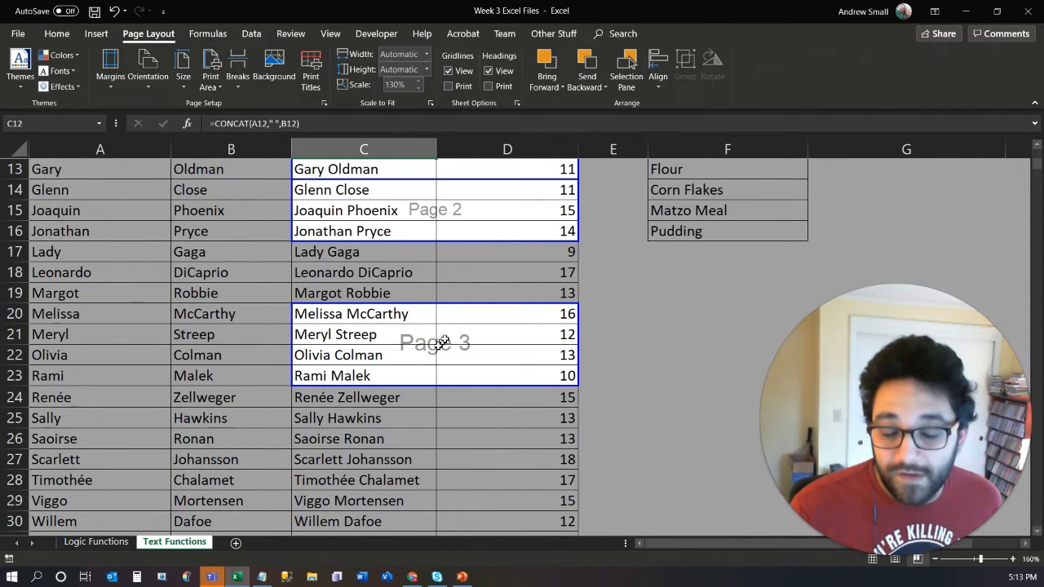
{"action": "scroll", "coordinate": [486, 269], "scroll_direction": "up", "scroll_amount": 4}
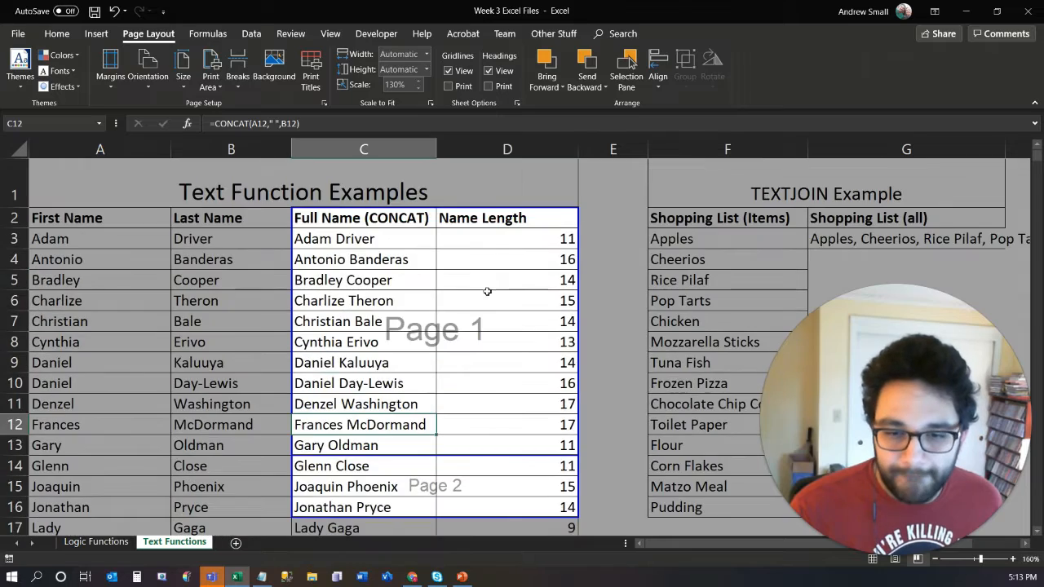
{"action": "scroll", "coordinate": [487, 291], "scroll_direction": "down", "scroll_amount": 1}
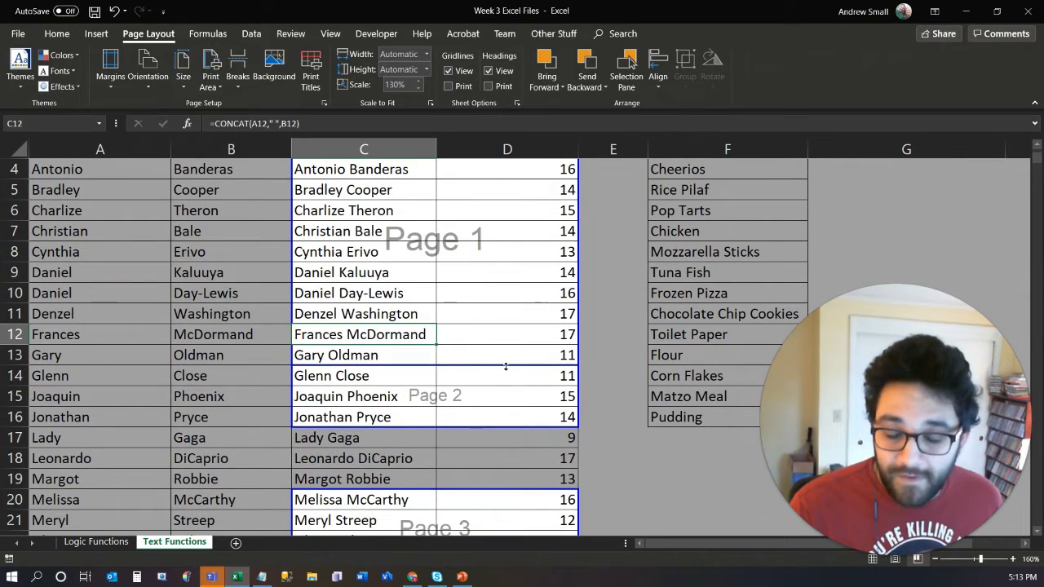
{"action": "scroll", "coordinate": [591, 410], "scroll_direction": "up", "scroll_amount": 1}
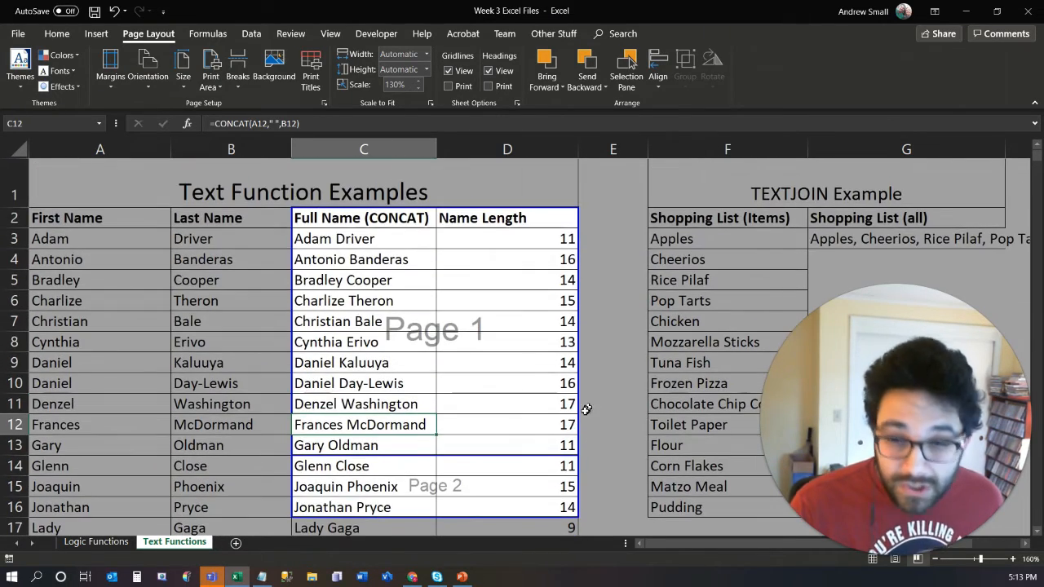
- Extend the upper print area down by one row to include C17:D17
{"action": "scroll", "coordinate": [560, 441], "scroll_direction": "down", "scroll_amount": 1}
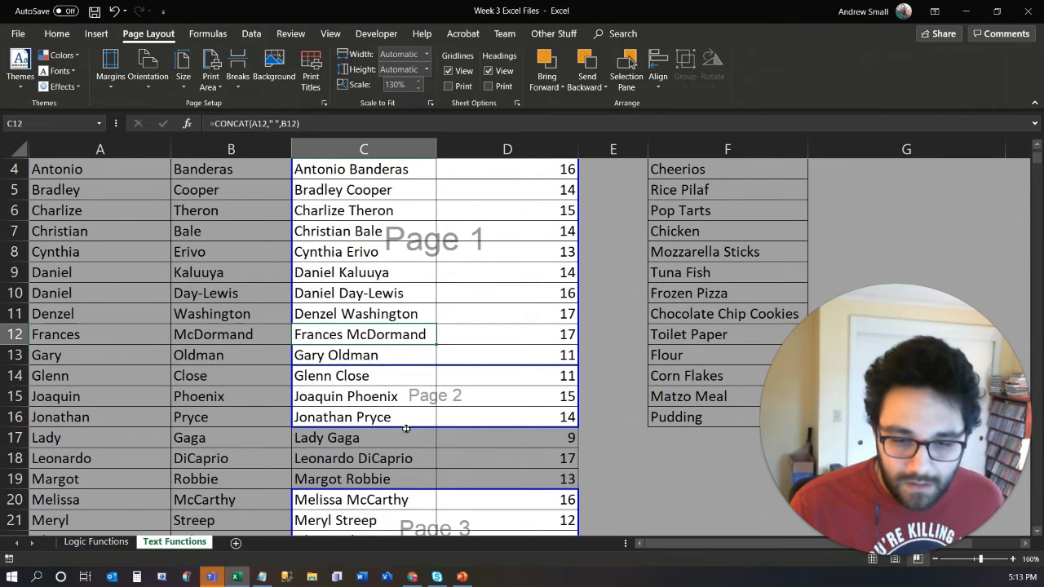
{"action": "left_click_drag", "start_coordinate": [407, 427], "coordinate": [403, 444]}
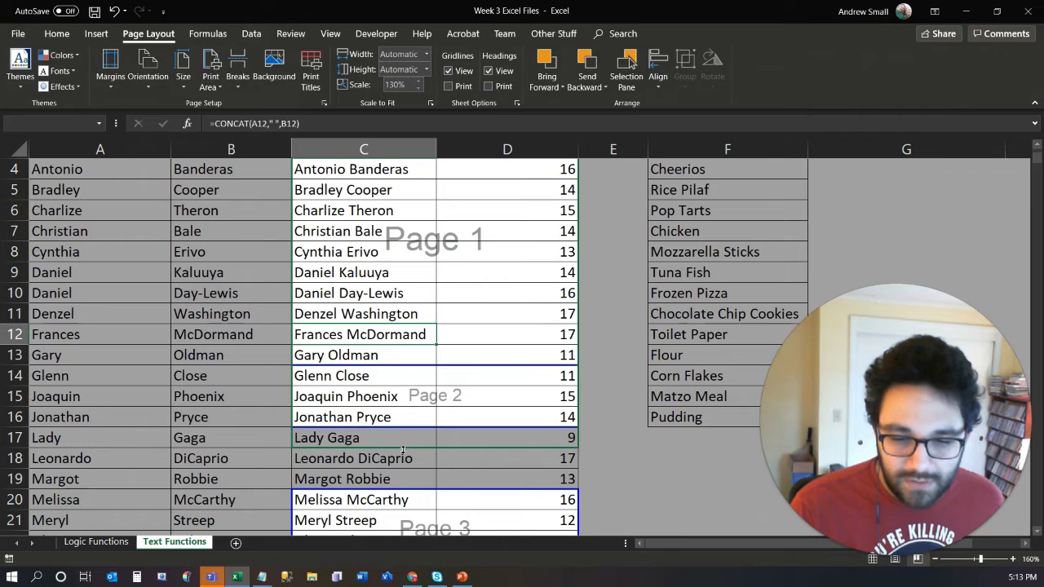
{"action": "mouse_move", "coordinate": [402, 450]}
{"action": "left_mouse_down"}
{"action": "mouse_move", "coordinate": [402, 431]}
{"action": "mouse_move", "coordinate": [402, 449]}
{"action": "left_mouse_up"}
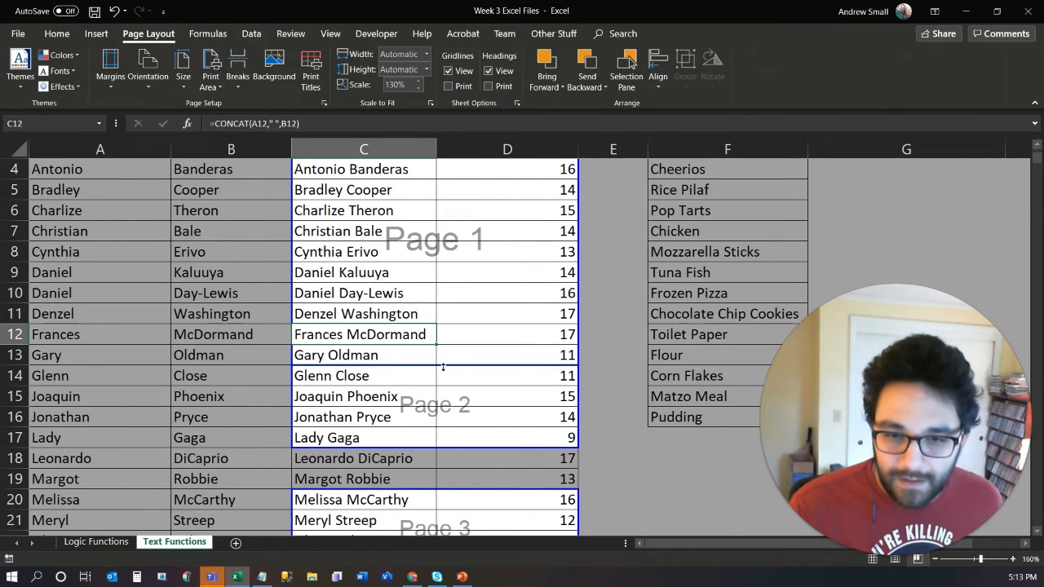
- Move the page break below row 13 down to the lower print area, merging C2:D23 into a single page
{"action": "scroll", "coordinate": [443, 368], "scroll_direction": "up", "scroll_amount": 1}
{"action": "scroll", "coordinate": [441, 352], "scroll_direction": "down", "scroll_amount": 1}
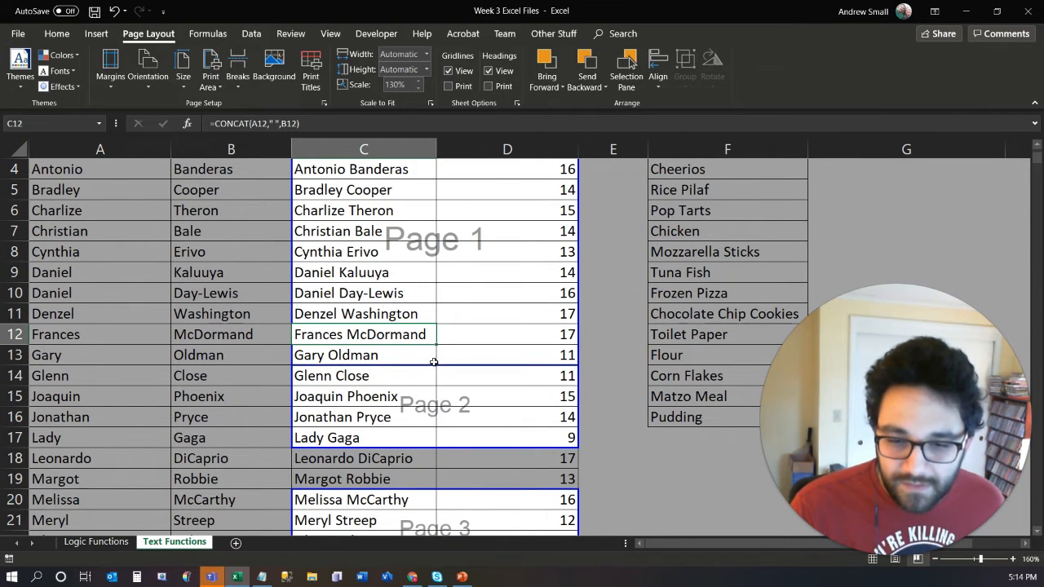
{"action": "left_click_drag", "start_coordinate": [433, 365], "coordinate": [432, 490]}
{"action": "scroll", "coordinate": [485, 461], "scroll_direction": "down", "scroll_amount": 2}
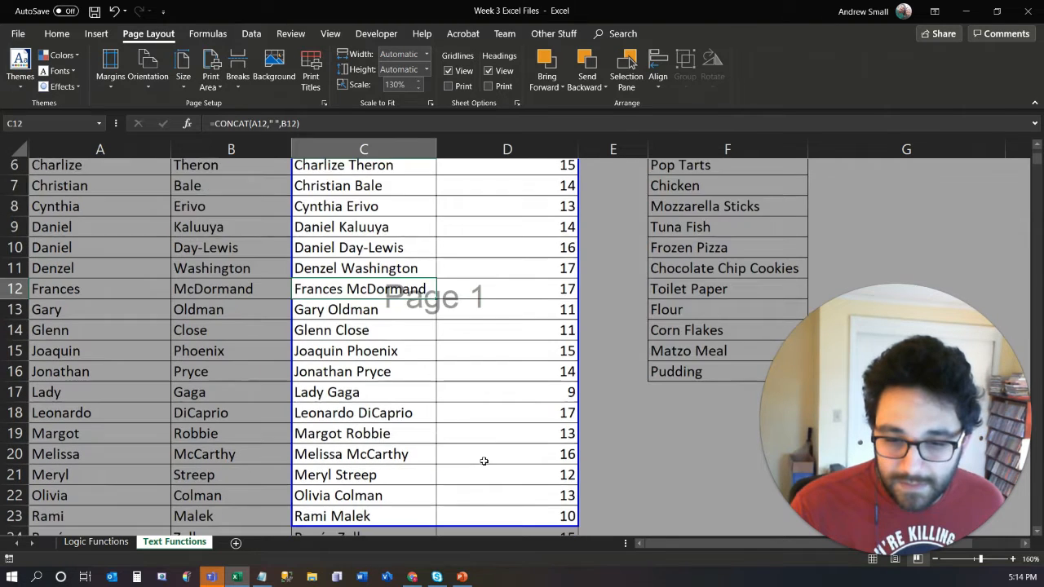
{"action": "scroll", "coordinate": [492, 405], "scroll_direction": "up", "scroll_amount": 3}
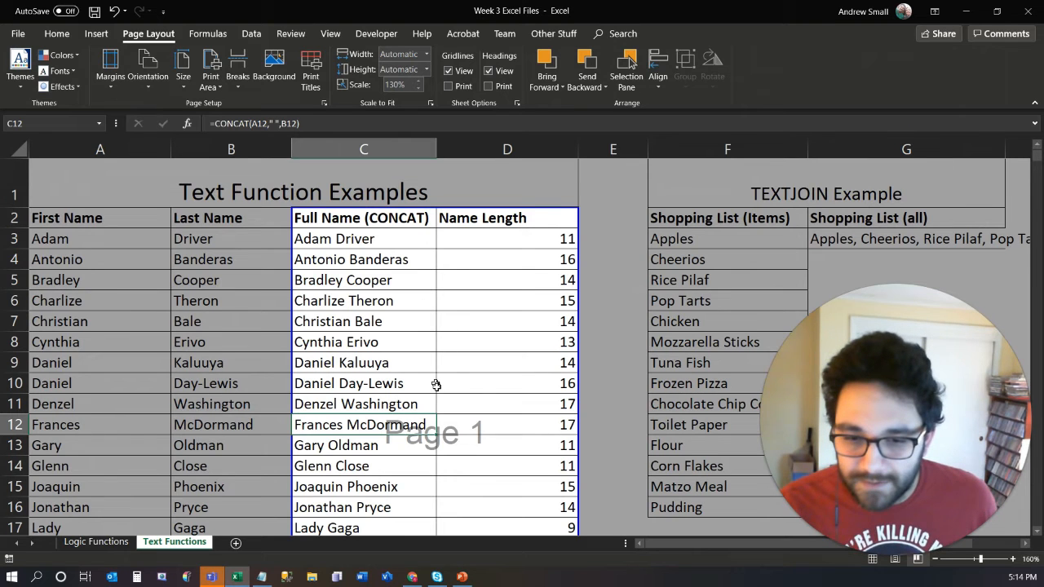
- Open the page setup margin settings and set the top and bottom margins to 0.25
{"action": "scroll", "coordinate": [436, 388], "scroll_direction": "down", "scroll_amount": 2}
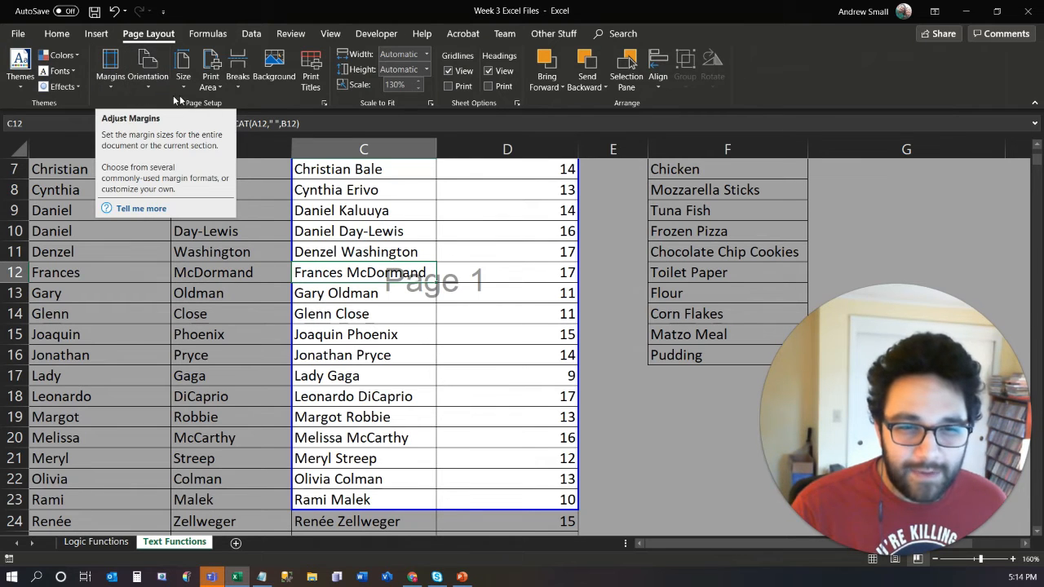
{"action": "left_click", "coordinate": [325, 103]}
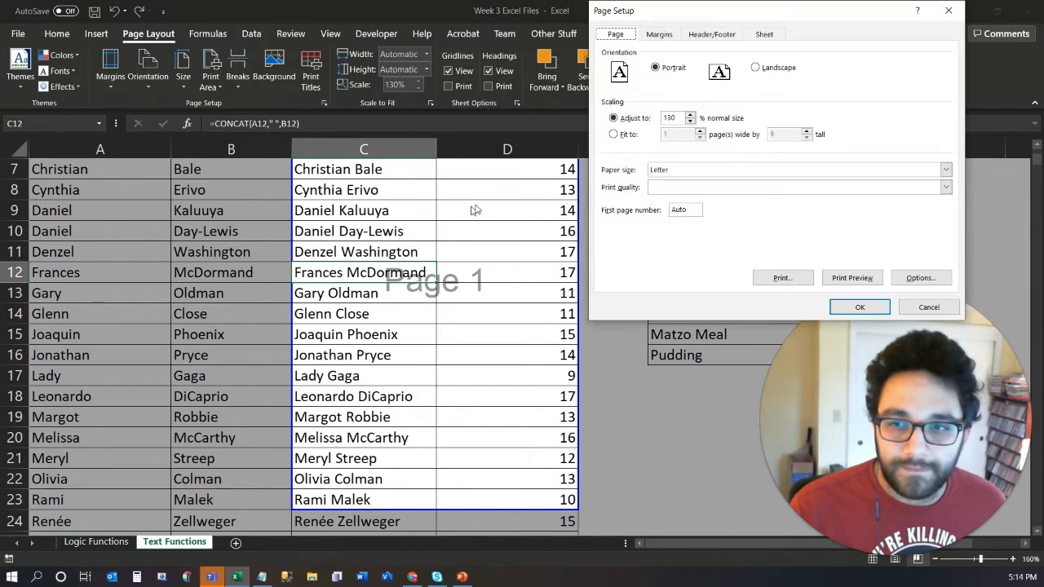
{"action": "left_click_drag", "start_coordinate": [687, 12], "coordinate": [276, 102]}
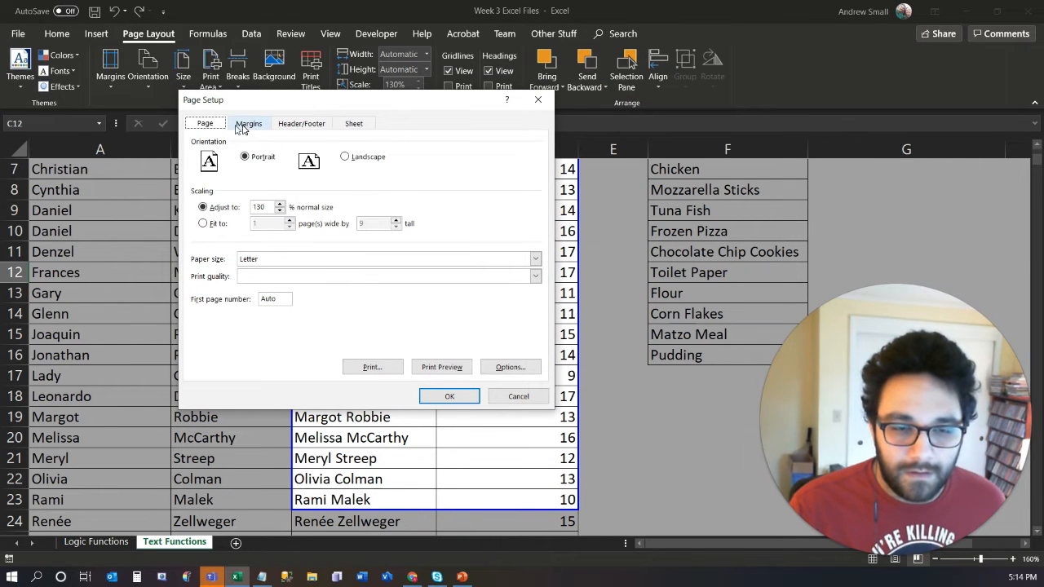
{"action": "left_click", "coordinate": [248, 124]}
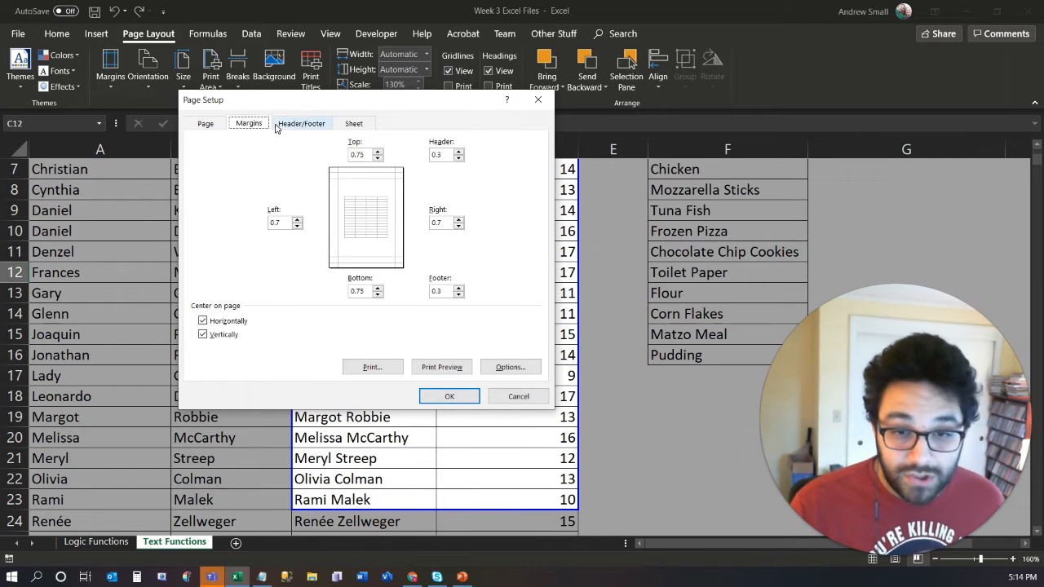
{"action": "left_click", "coordinate": [364, 155]}
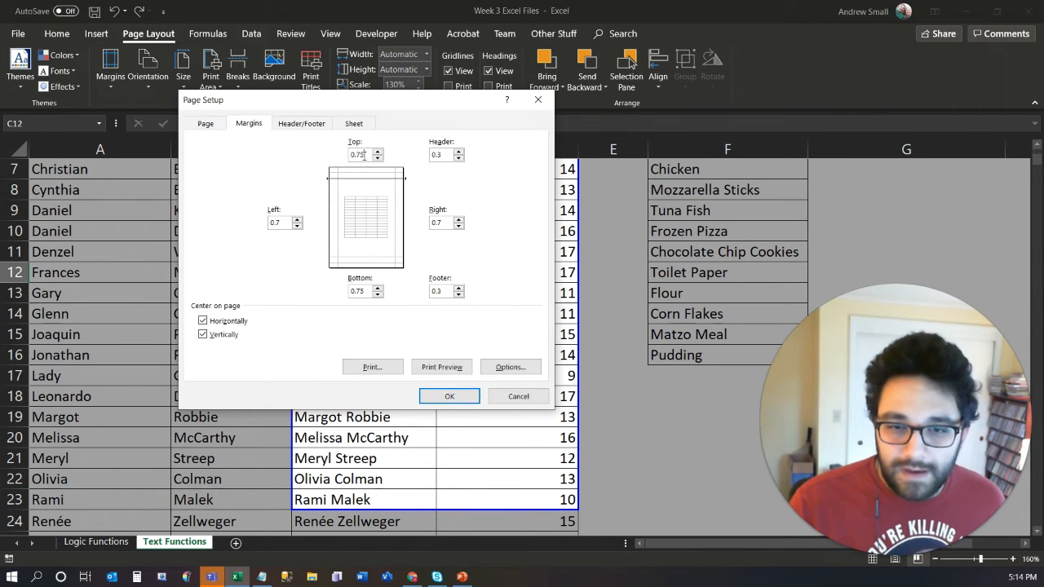
{"action": "left_click", "coordinate": [287, 224]}
{"action": "left_click", "coordinate": [449, 223]}
{"action": "left_click", "coordinate": [356, 155]}
{"action": "double_click", "coordinate": [357, 155]}
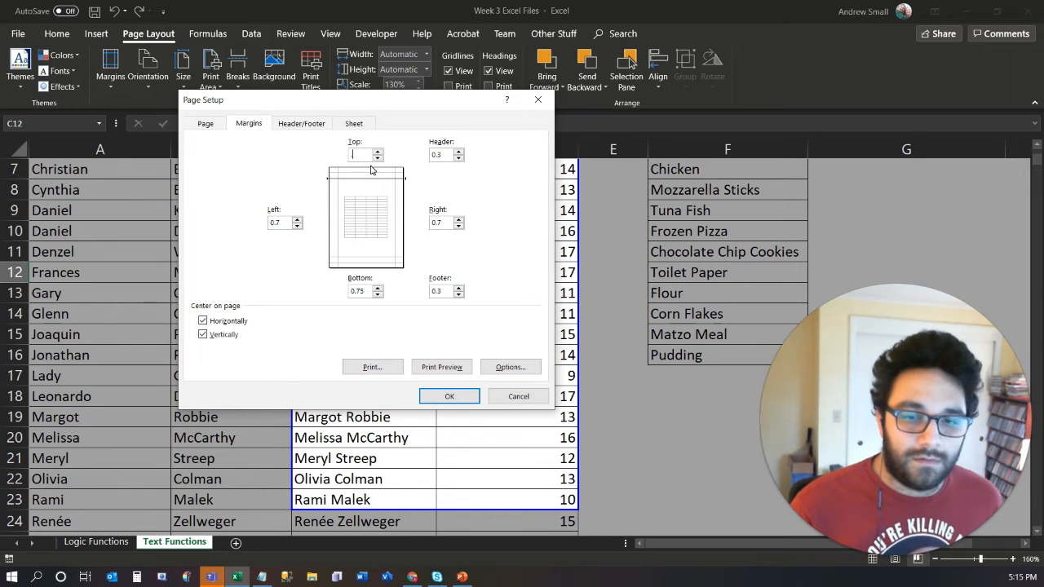
{"action": "key", "text": "Tab"}
{"action": "type", "text": "."}
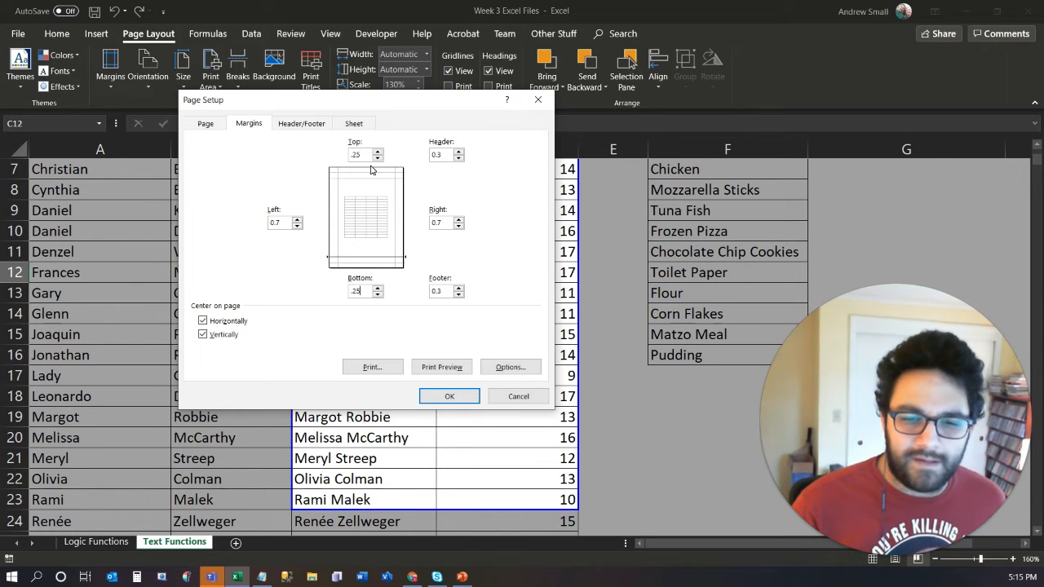
- Set the left and right page margins to 0.25
{"action": "key", "text": "Tab"}
{"action": "key", "text": "Tab"}
{"action": "type", "text": "."}
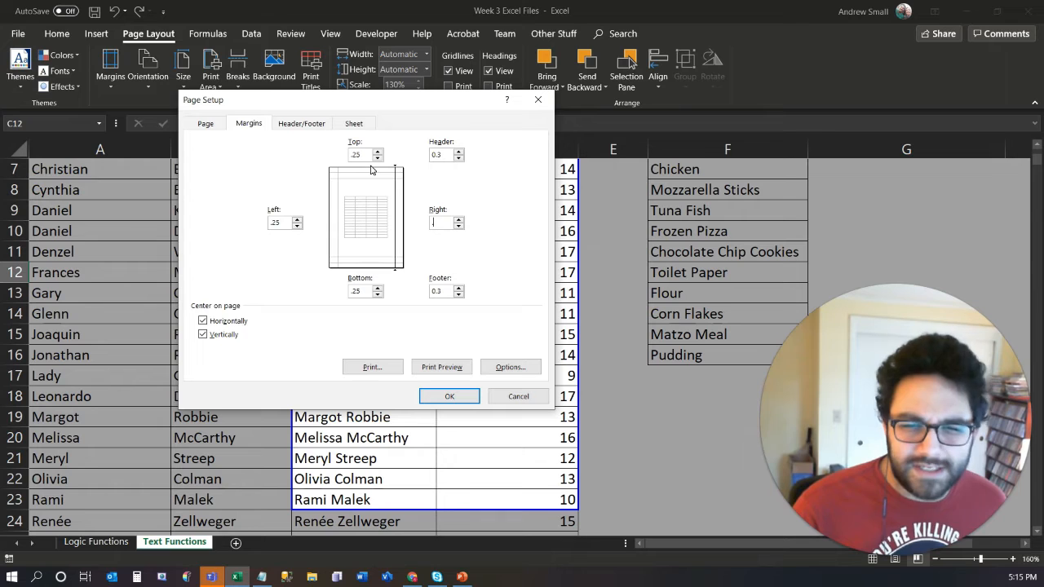
{"action": "key", "text": "Tab"}
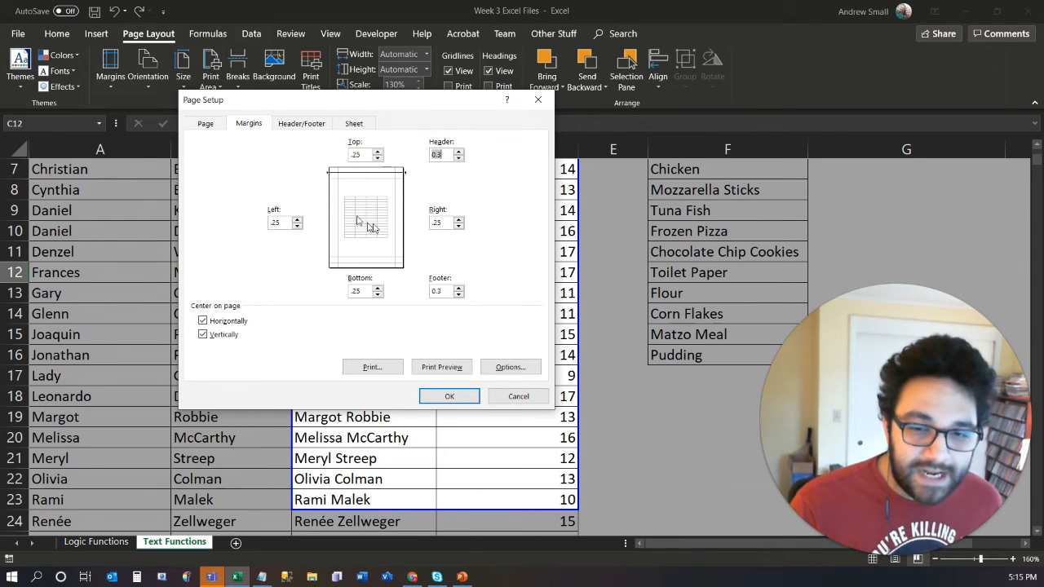
- Turn off horizontal and vertical centering on the page and check the print preview
{"action": "left_click", "coordinate": [224, 324]}
{"action": "left_click", "coordinate": [212, 334]}
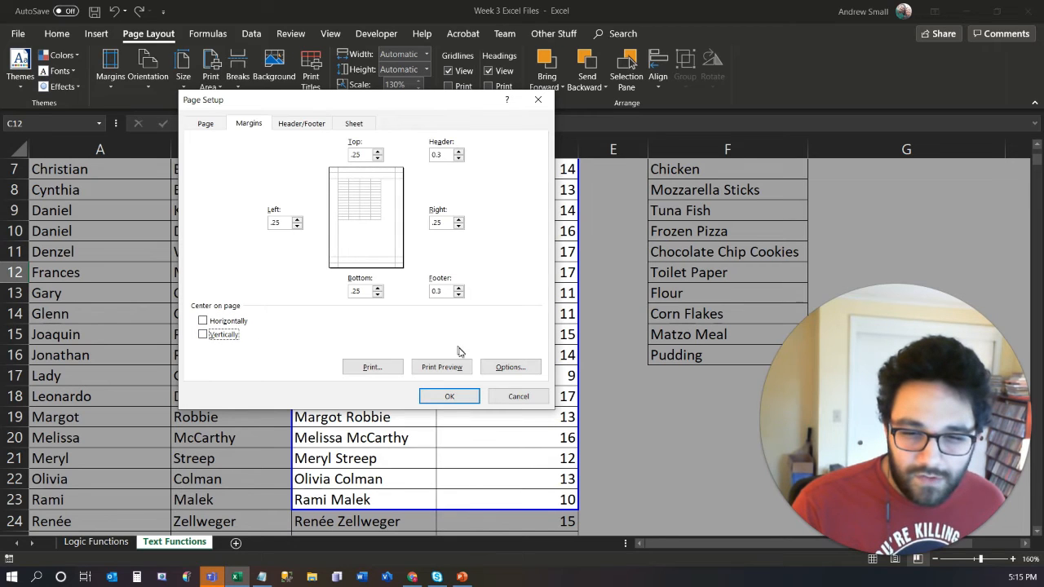
{"action": "left_click", "coordinate": [442, 367]}
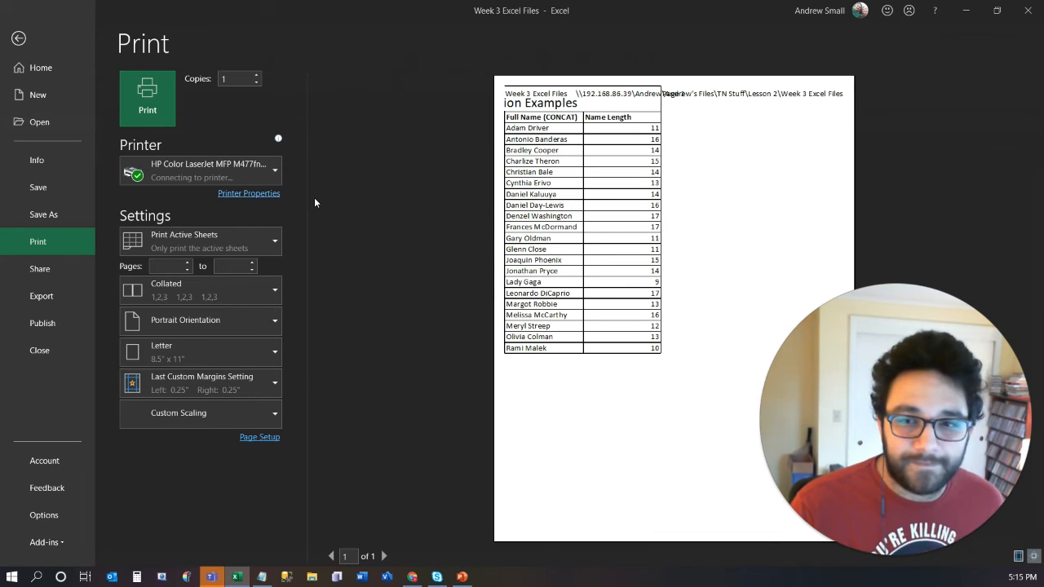
{"action": "left_click", "coordinate": [18, 38]}
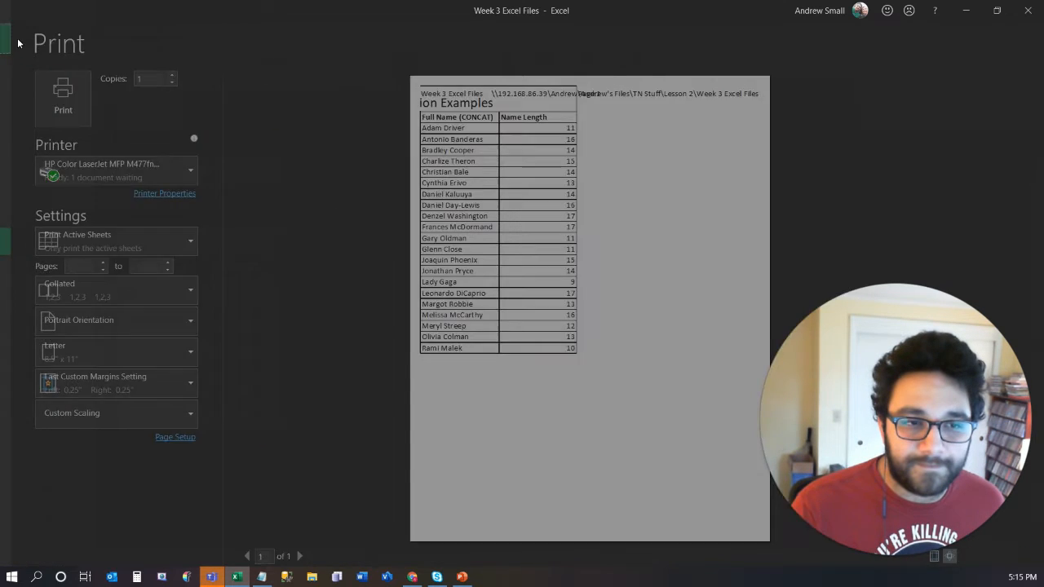
- Center the printout horizontally and vertically on the page and check it in the print preview
{"action": "left_click", "coordinate": [323, 102]}
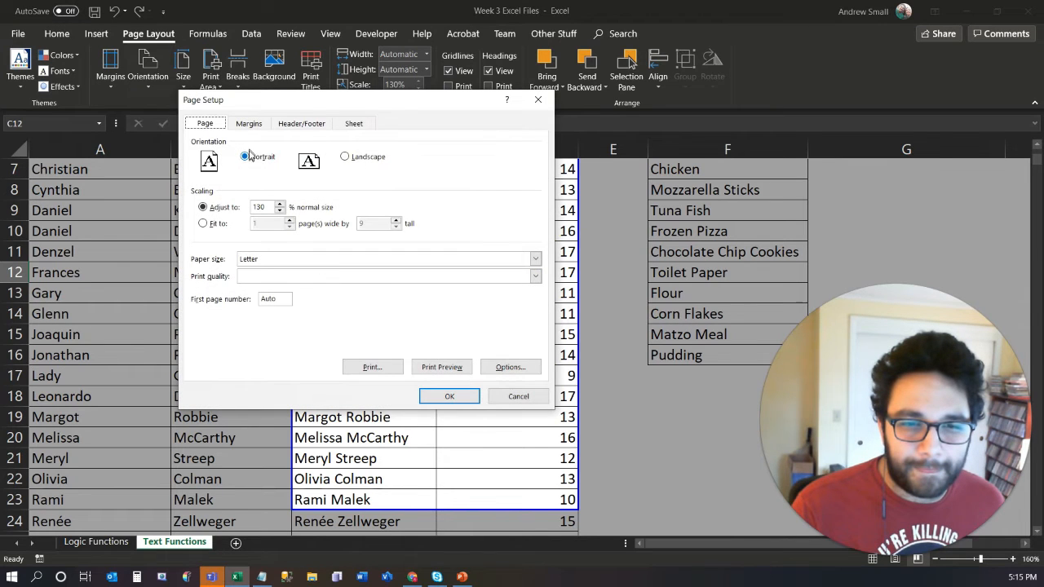
{"action": "left_click", "coordinate": [248, 125]}
{"action": "left_click", "coordinate": [213, 323]}
{"action": "left_click", "coordinate": [216, 334]}
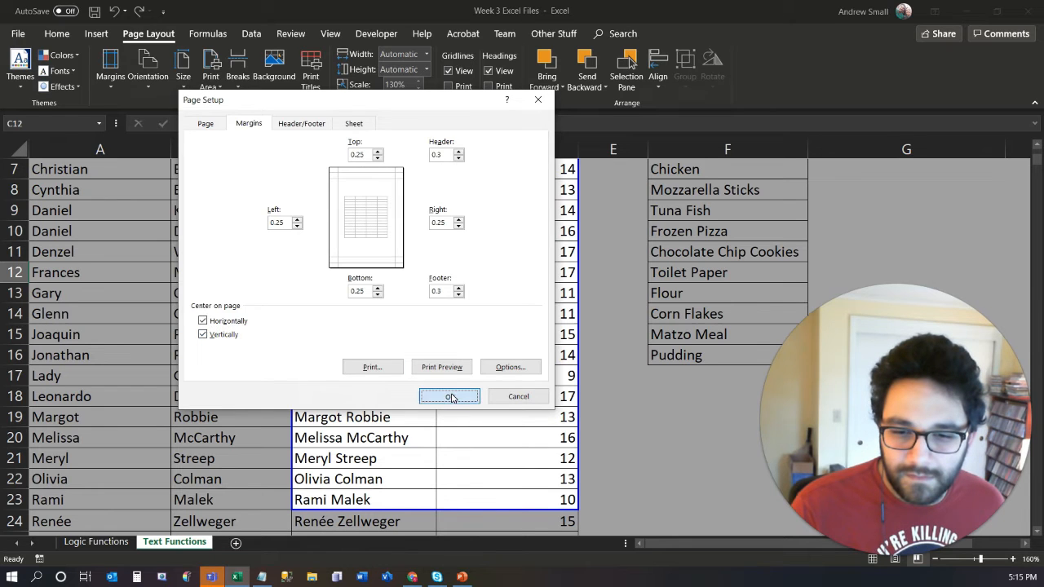
{"action": "left_click", "coordinate": [450, 396]}
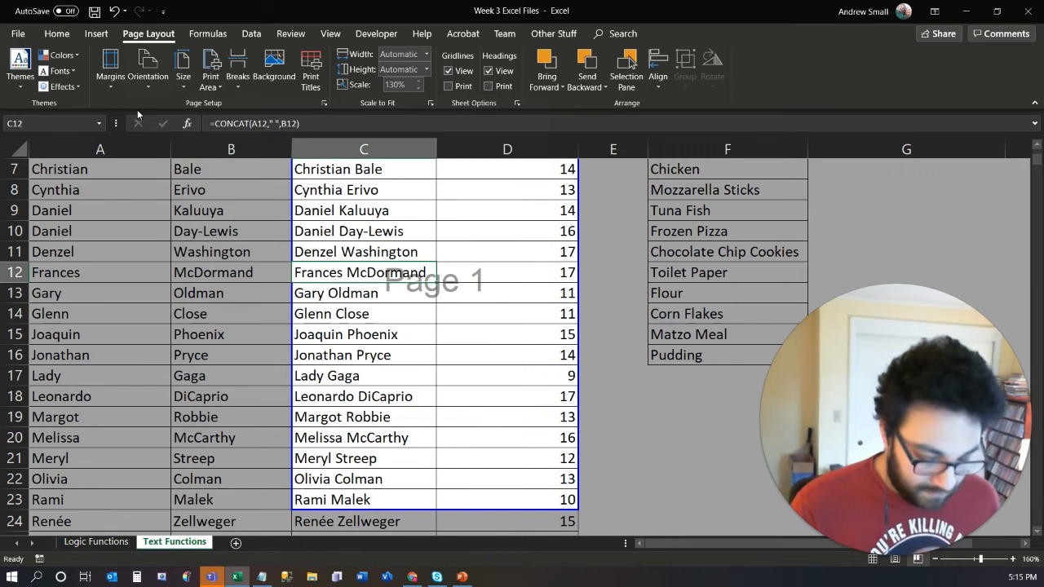
{"action": "key", "text": "ctrl+p"}
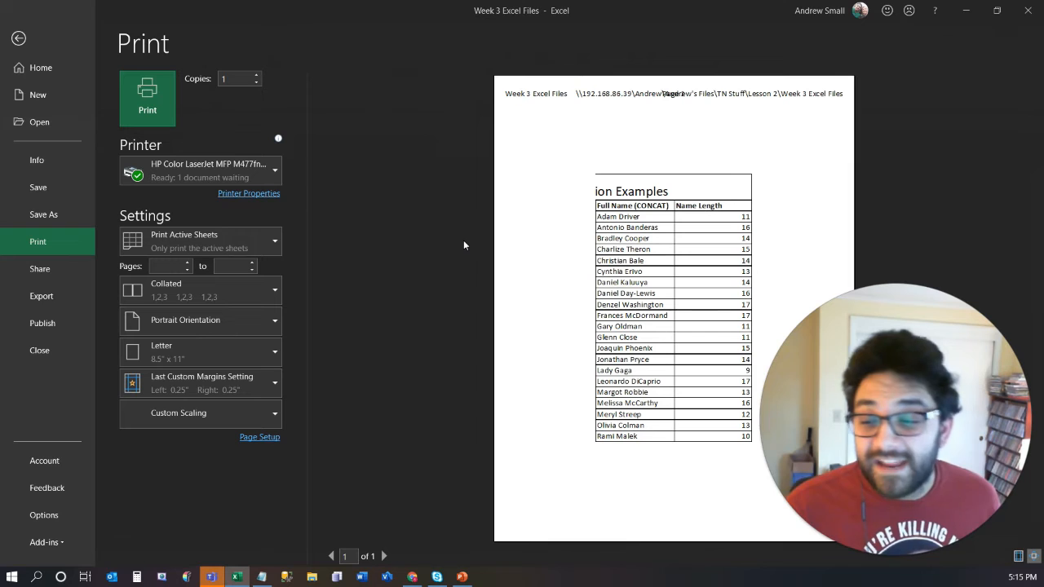
{"action": "left_click", "coordinate": [464, 245]}
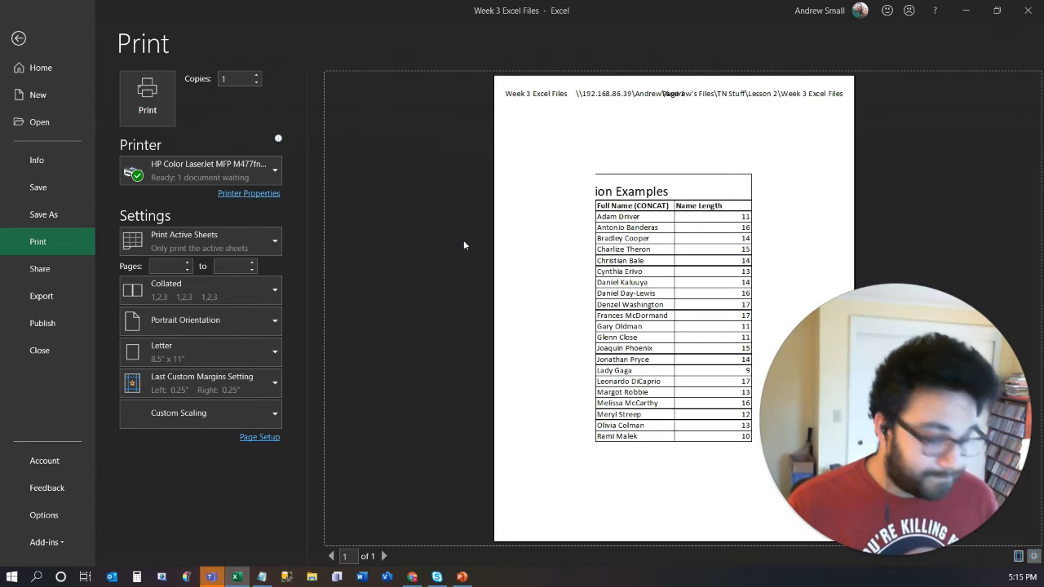
{"action": "key", "text": "Escape"}
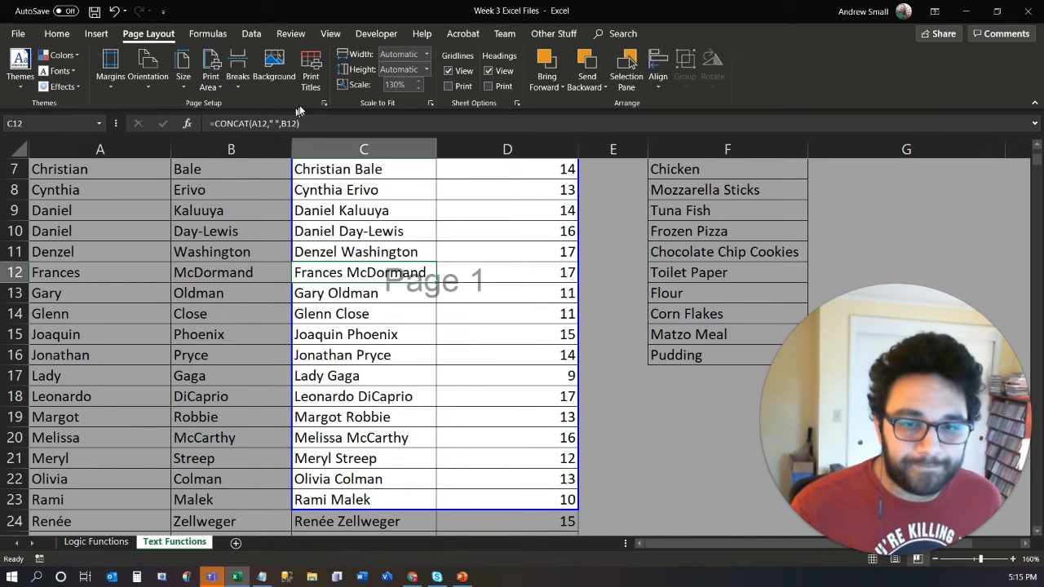
- Set the print scaling to 170% of normal size and check the print preview
{"action": "left_click", "coordinate": [323, 105]}
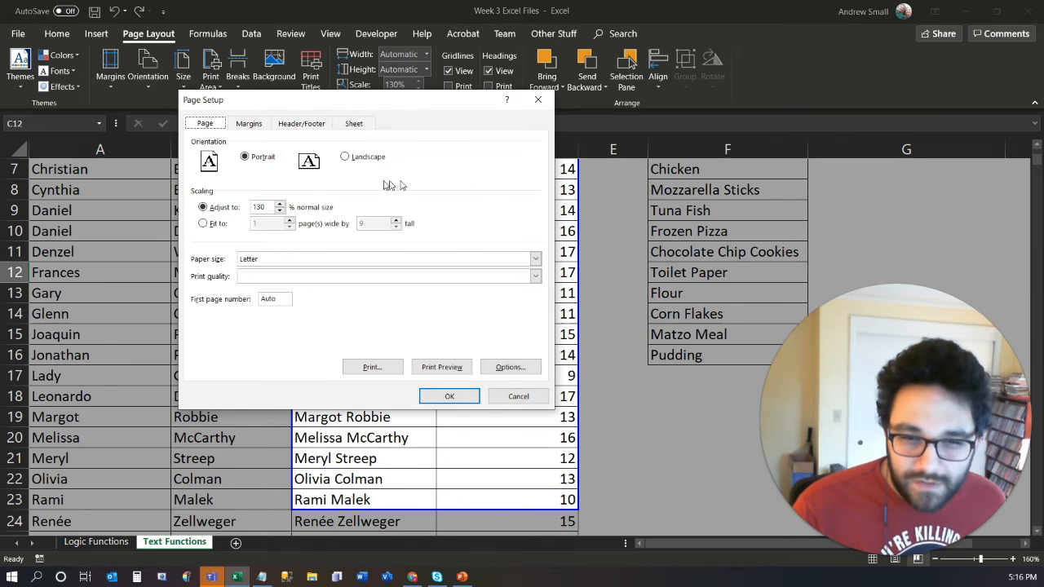
{"action": "left_click", "coordinate": [281, 205]}
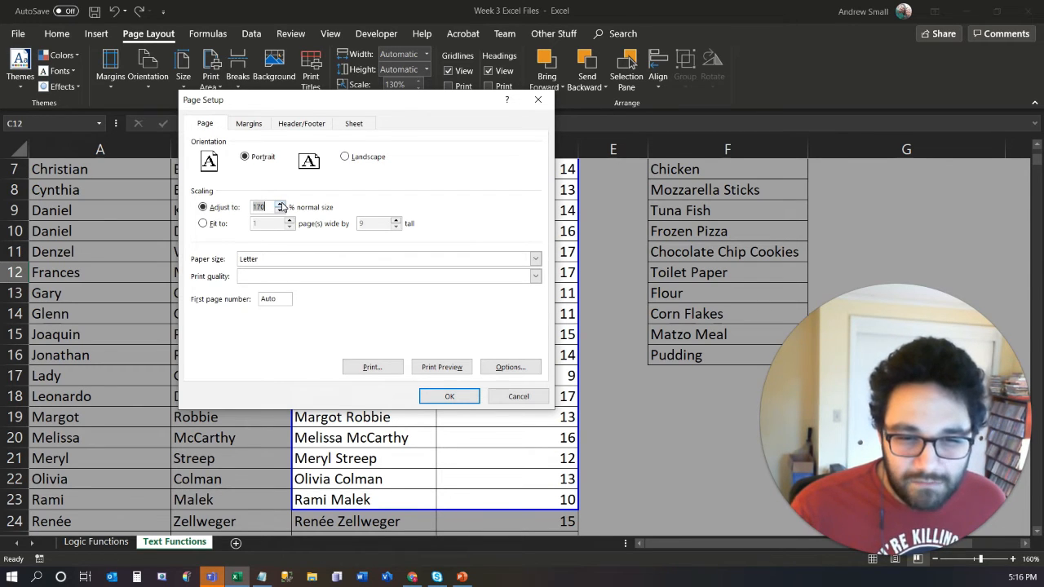
{"action": "left_click", "coordinate": [432, 372]}
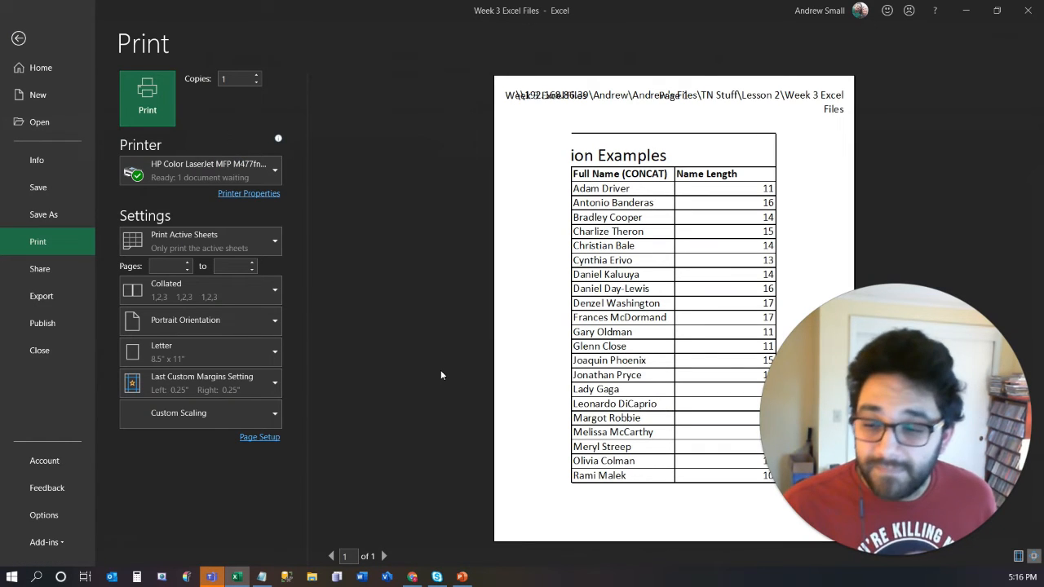
{"action": "key", "text": "Escape"}
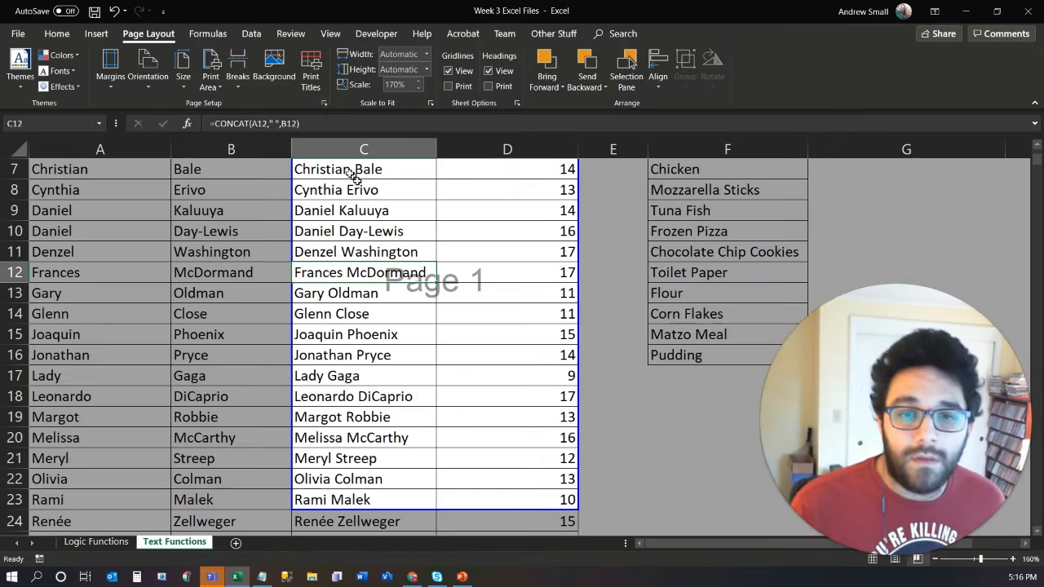
- Scale the printout to fit 1 page wide by 1 page tall
{"action": "left_click", "coordinate": [323, 103]}
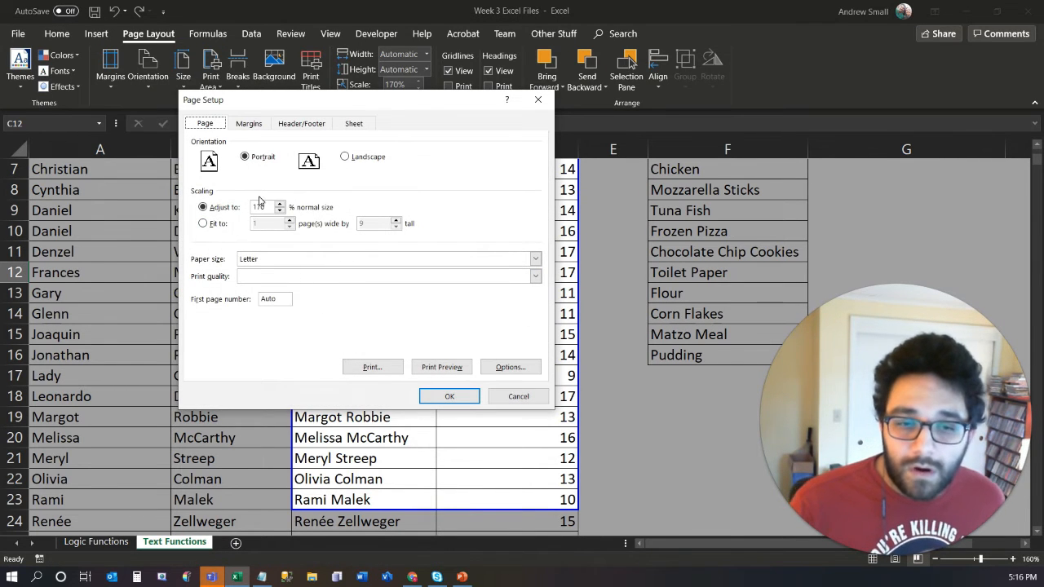
{"action": "left_click", "coordinate": [204, 223]}
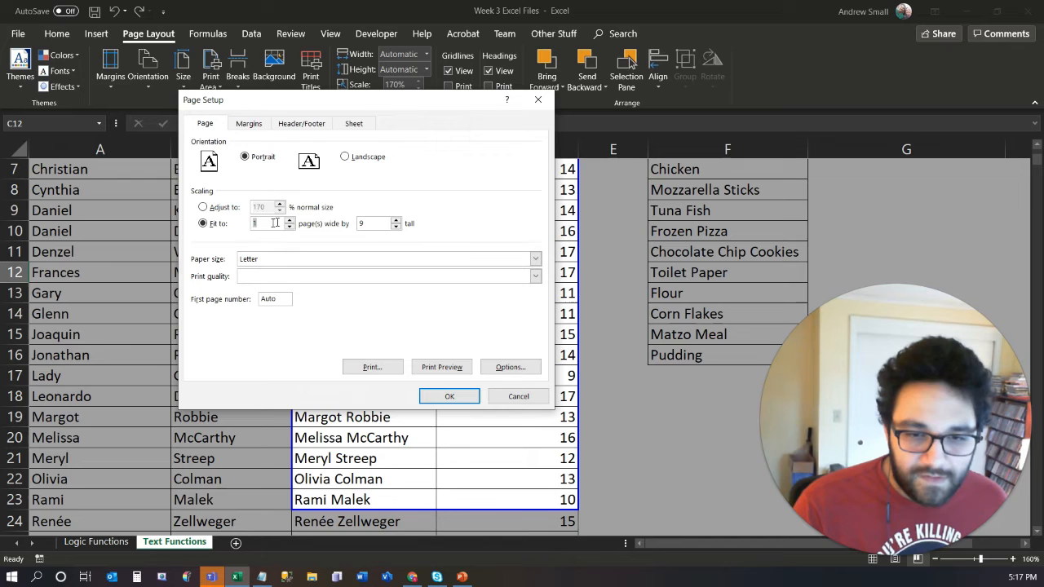
{"action": "double_click", "coordinate": [367, 223]}
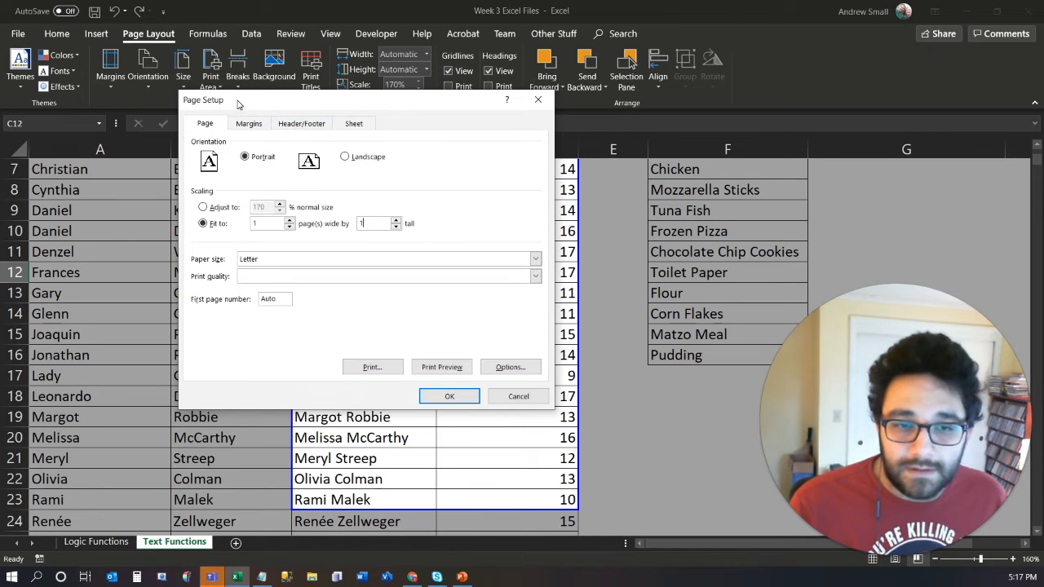
{"action": "left_click_drag", "start_coordinate": [235, 105], "coordinate": [238, 95]}
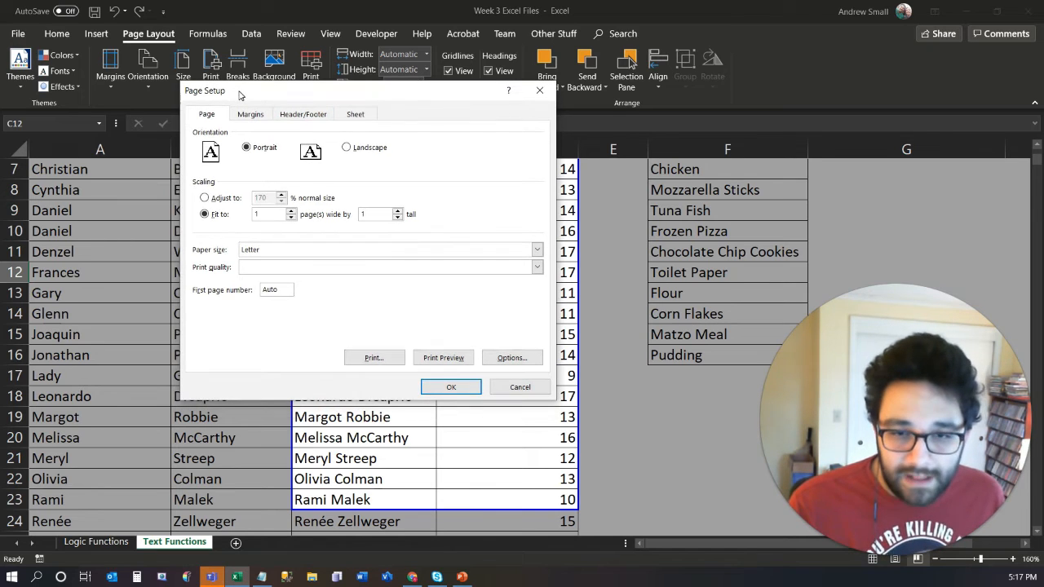
- Replace the sheet's page header with the built-in Page 1 header
{"action": "left_click", "coordinate": [302, 118]}
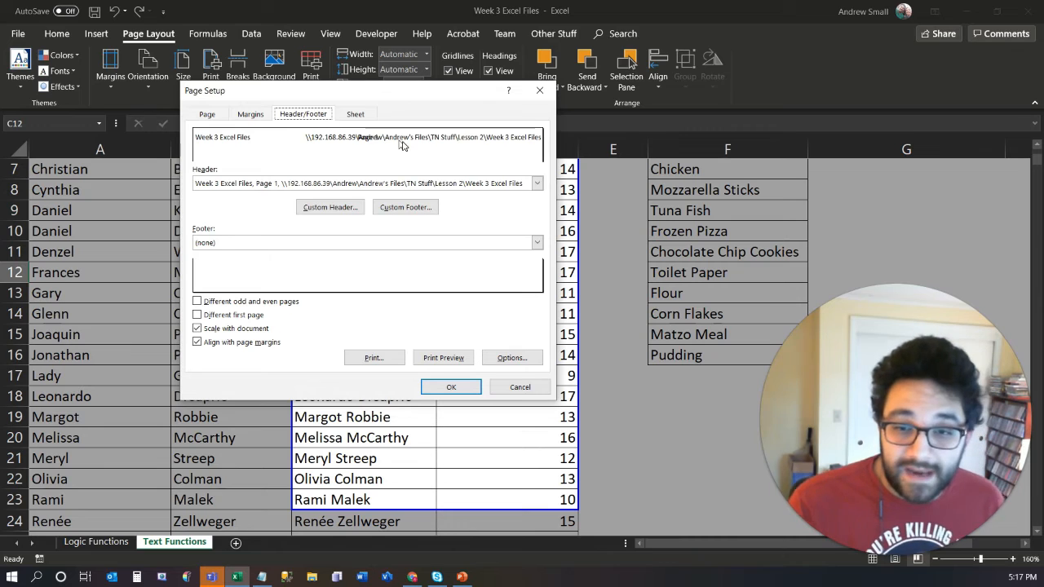
{"action": "left_click", "coordinate": [537, 183]}
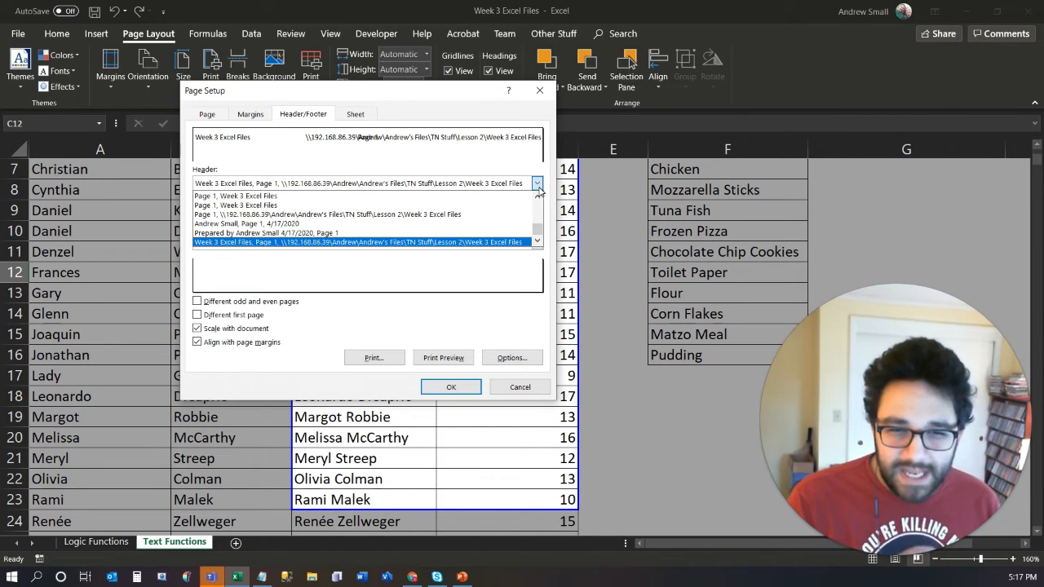
{"action": "left_click", "coordinate": [538, 220]}
{"action": "left_click_drag", "start_coordinate": [539, 226], "coordinate": [537, 189]}
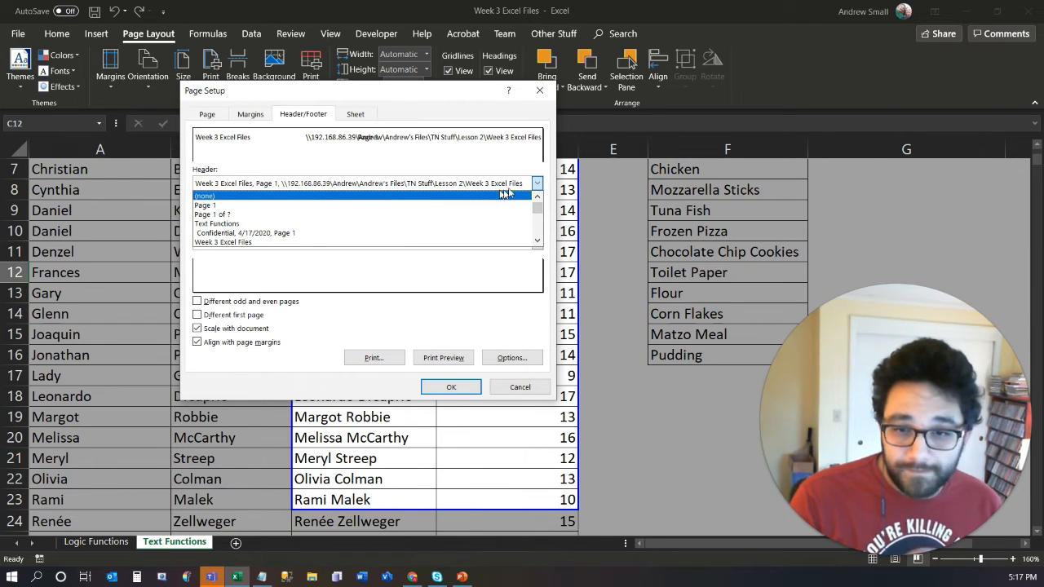
{"action": "left_click", "coordinate": [255, 205]}
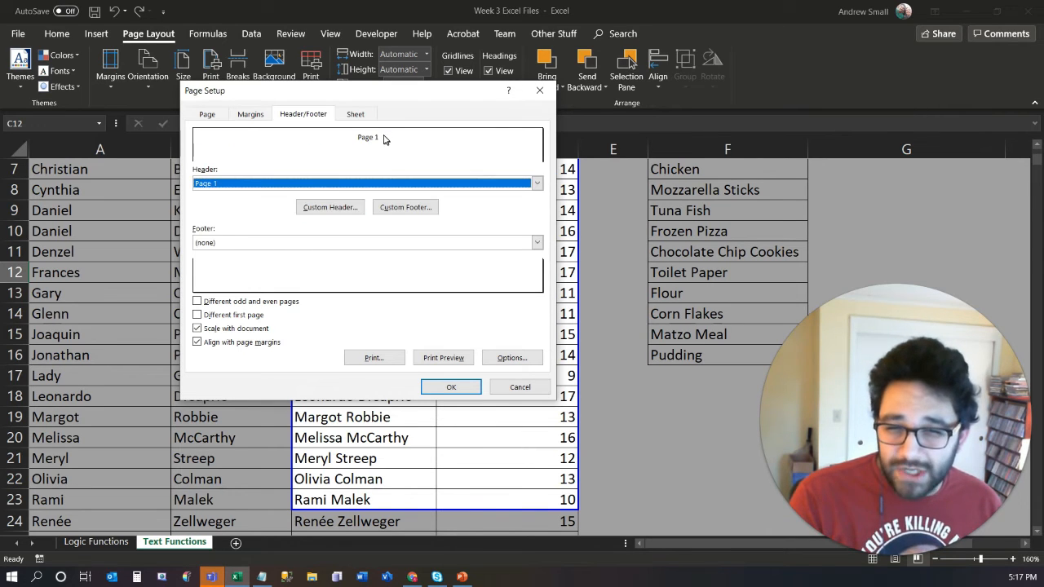
- Set the page header to the built-in option combining the author's name, Page 1 and the date 4/17/2020
{"action": "left_click", "coordinate": [536, 184]}
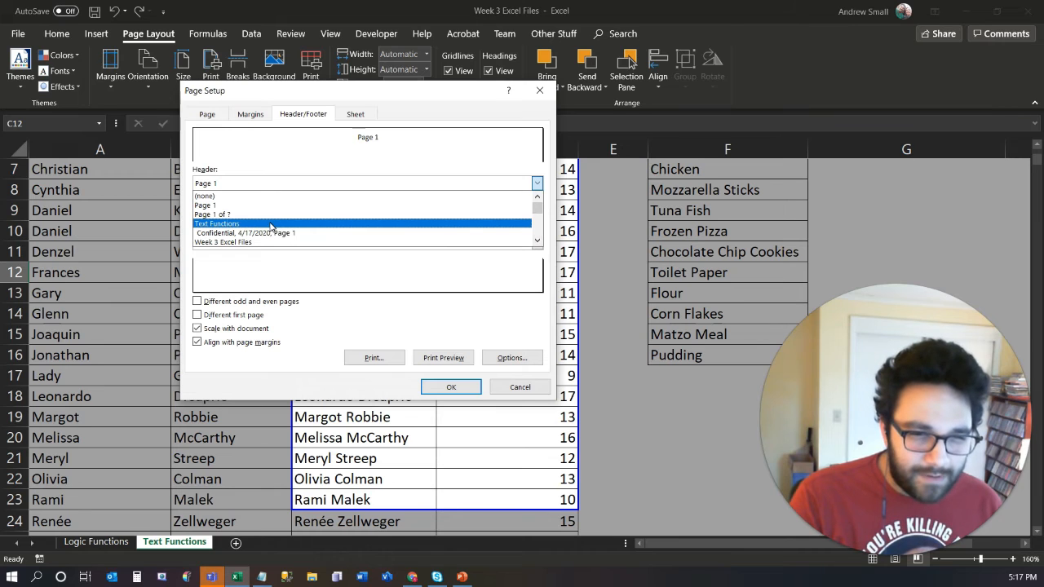
{"action": "left_click", "coordinate": [538, 242]}
{"action": "left_click", "coordinate": [537, 242]}
{"action": "left_click", "coordinate": [538, 242]}
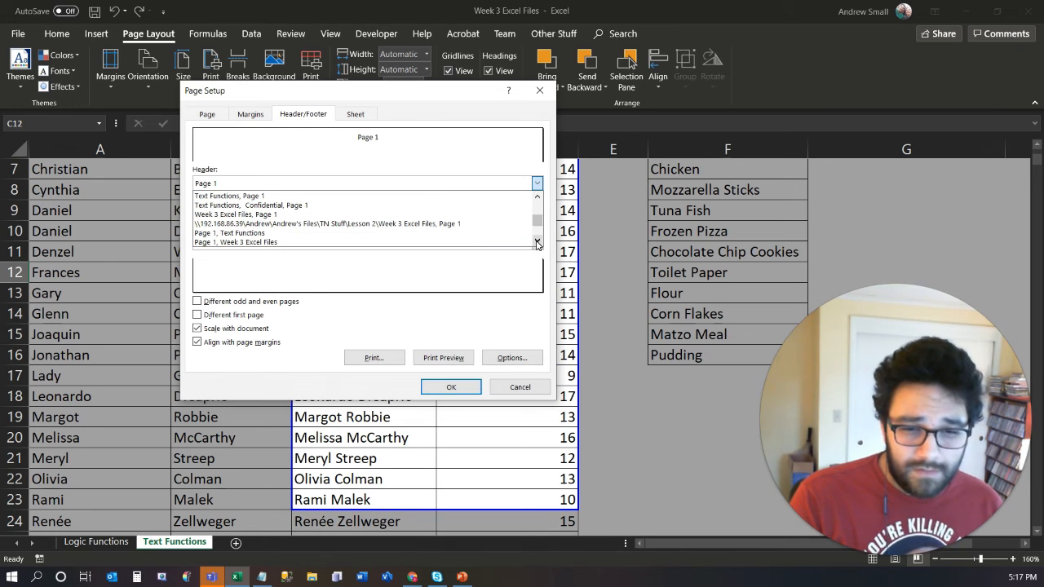
{"action": "left_click", "coordinate": [538, 242]}
{"action": "left_click", "coordinate": [537, 243]}
{"action": "left_click", "coordinate": [537, 243]}
{"action": "left_click", "coordinate": [537, 243]}
{"action": "left_click", "coordinate": [537, 242]}
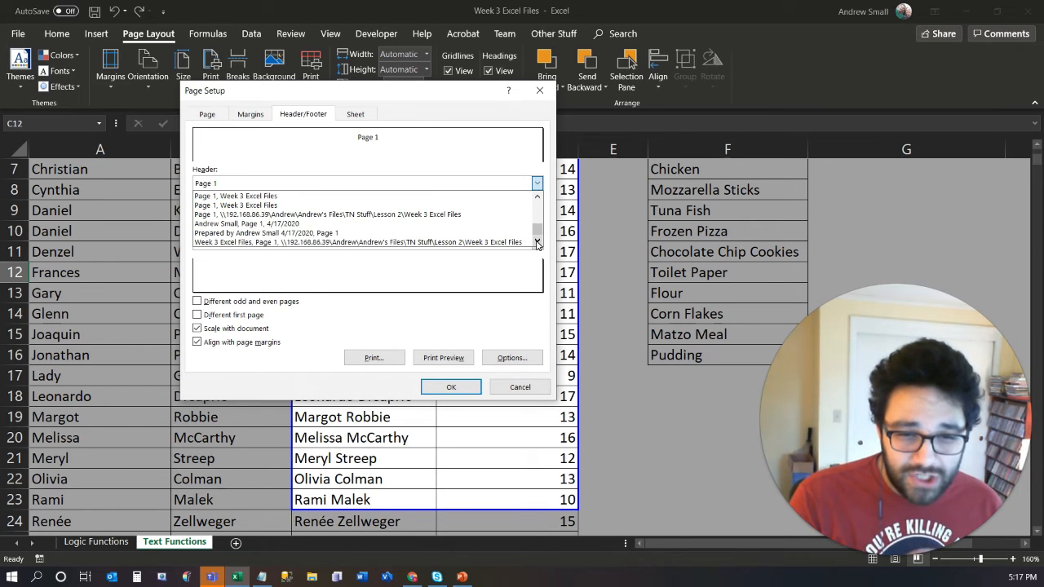
{"action": "left_click", "coordinate": [271, 224]}
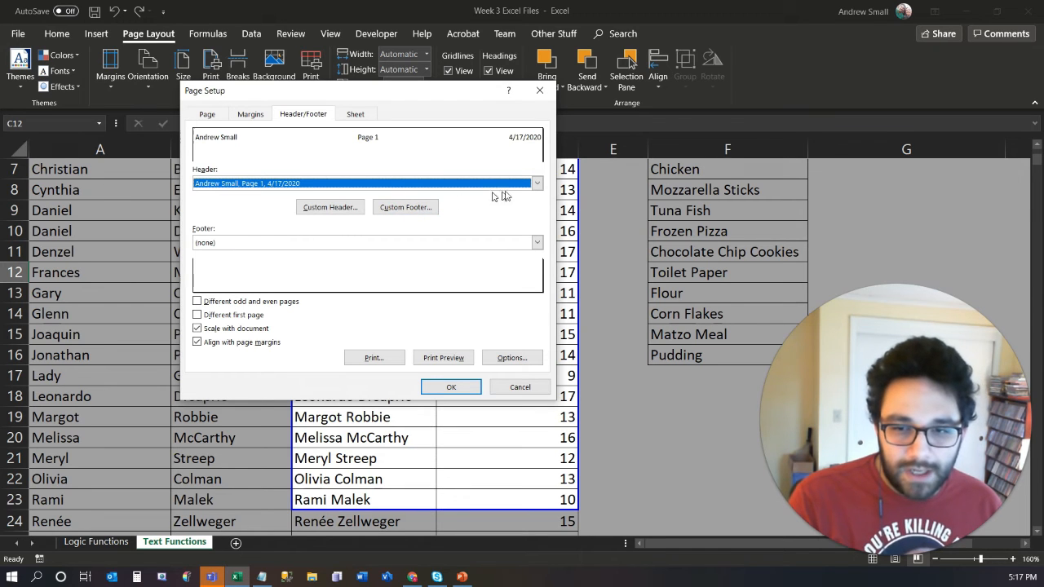
- Customize the page header by replacing its center section with "Sheet Name: " followed by the sheet name code &[Tab]
{"action": "left_click", "coordinate": [336, 214]}
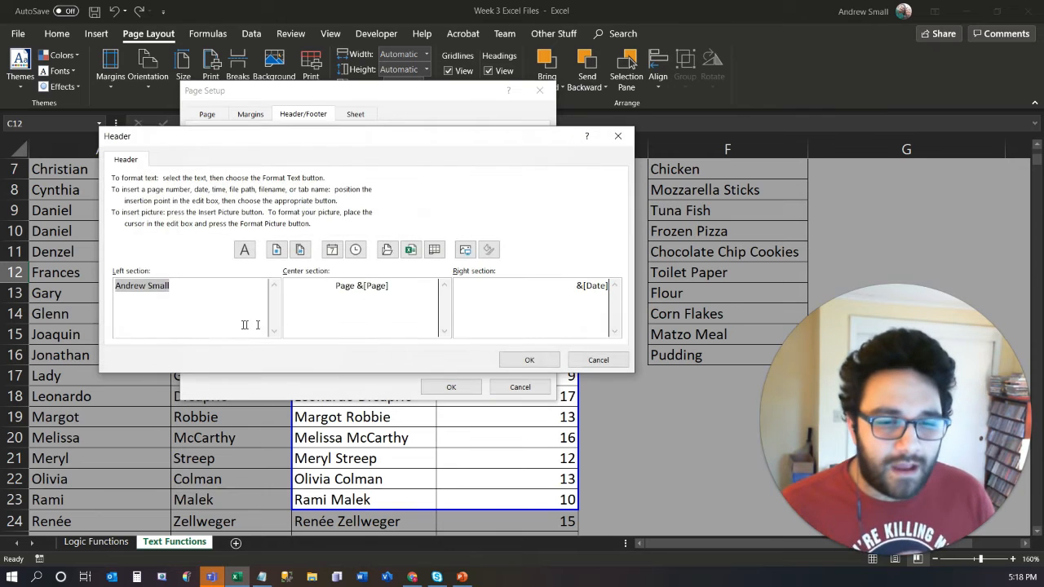
{"action": "left_click", "coordinate": [204, 303]}
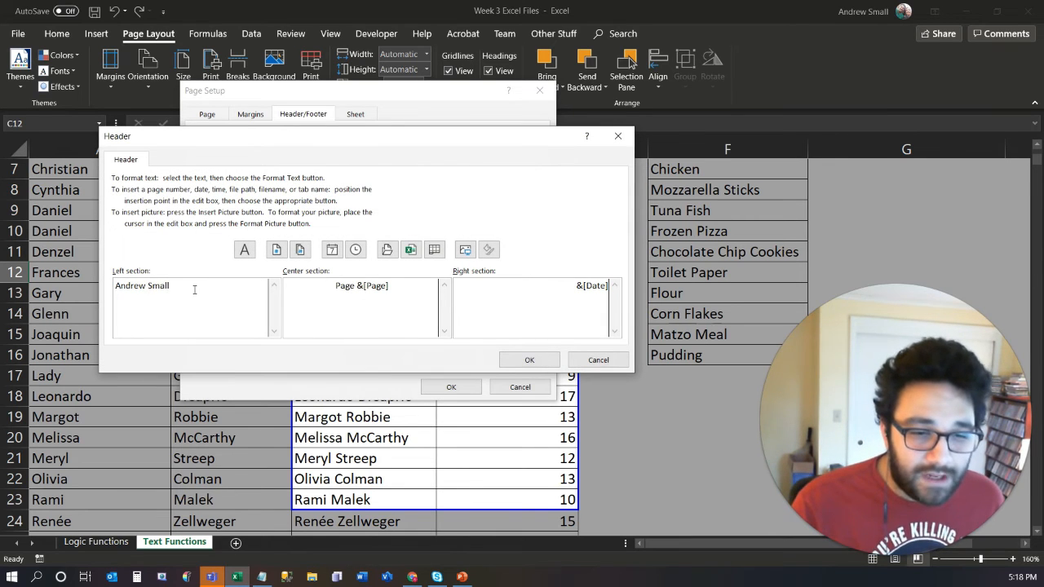
{"action": "left_click_drag", "start_coordinate": [194, 288], "coordinate": [111, 275]}
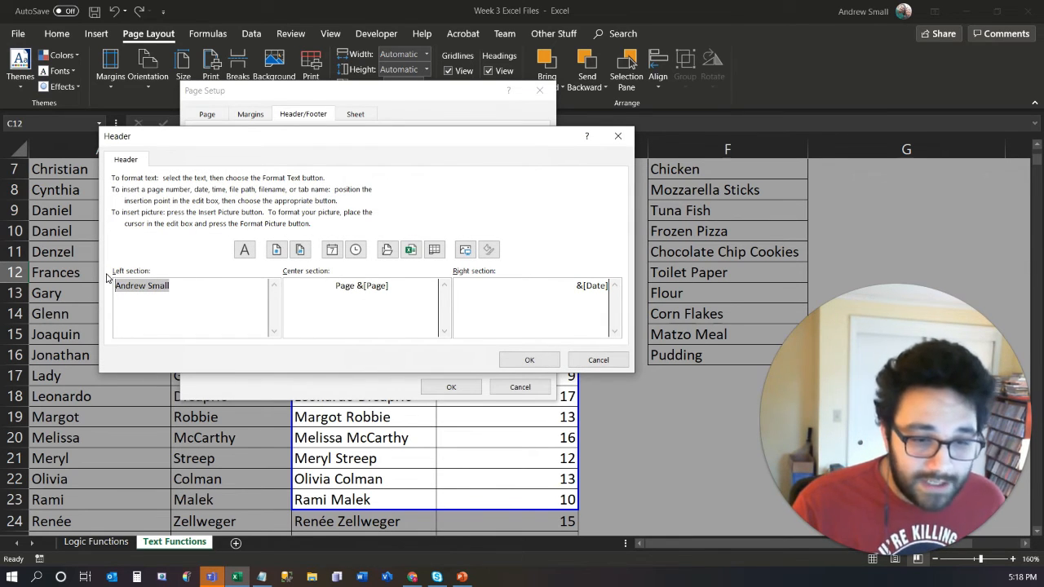
{"action": "left_click", "coordinate": [400, 292]}
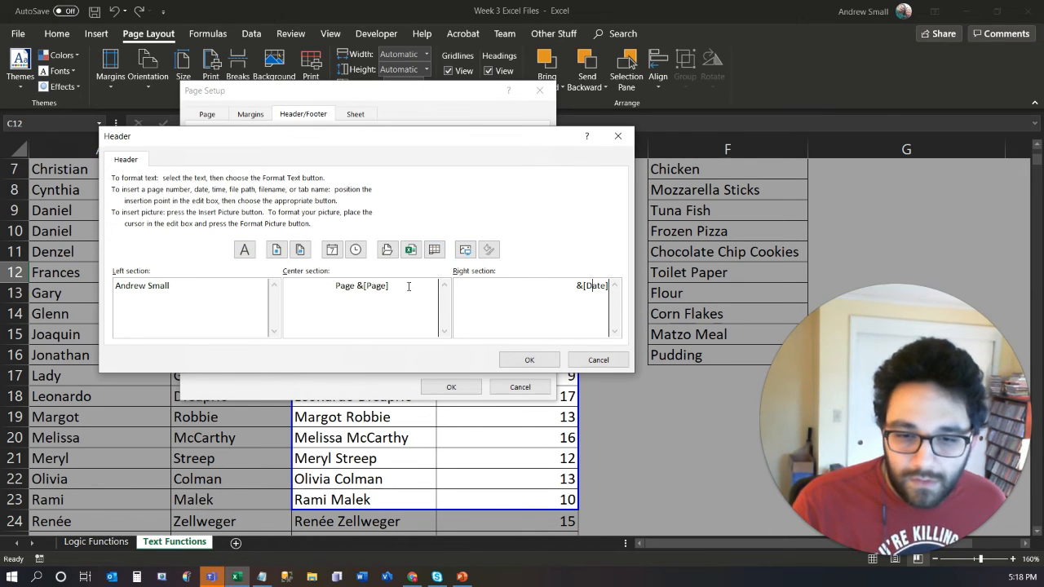
{"action": "left_click_drag", "start_coordinate": [393, 285], "coordinate": [308, 294]}
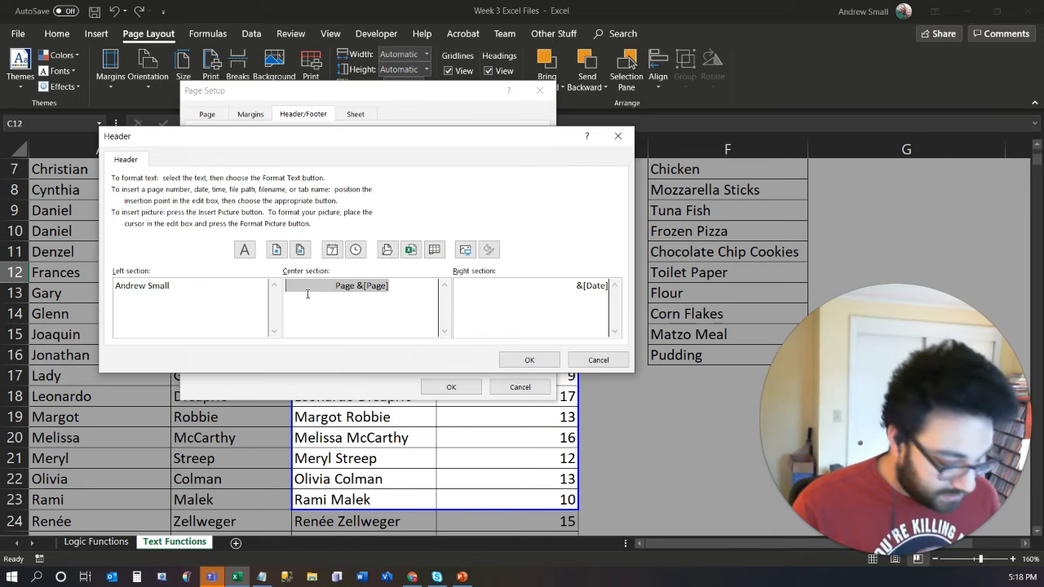
{"action": "type", "text": "Sheet Name:"}
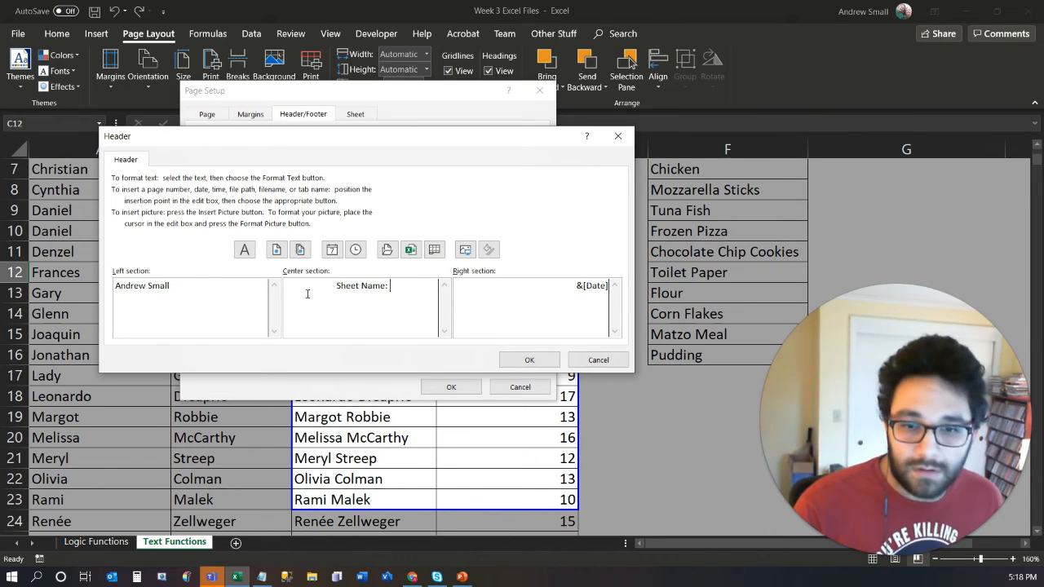
{"action": "left_click", "coordinate": [433, 250]}
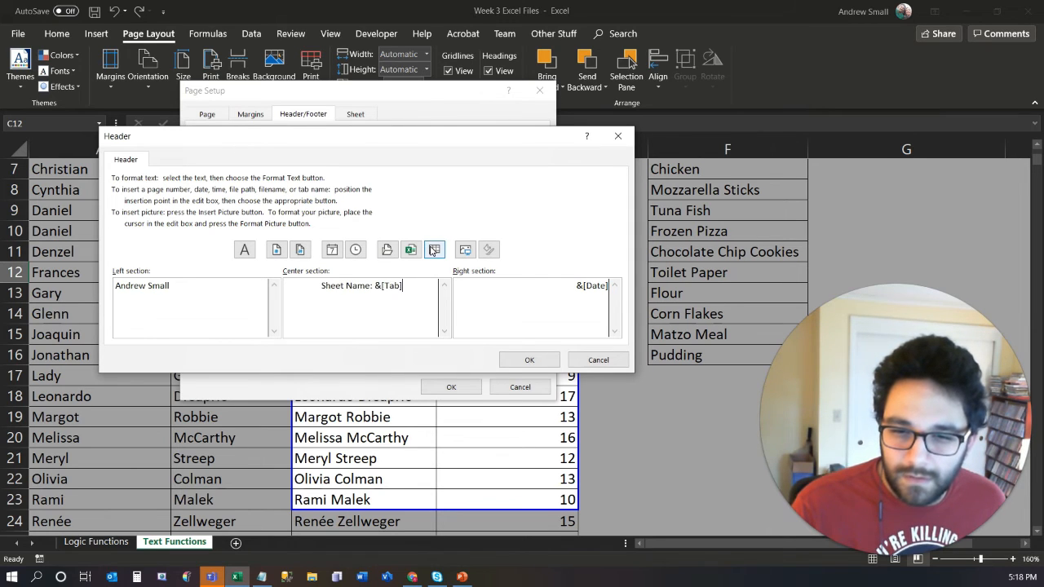
{"action": "left_click_drag", "start_coordinate": [410, 285], "coordinate": [367, 285]}
{"action": "left_click", "coordinate": [335, 302]}
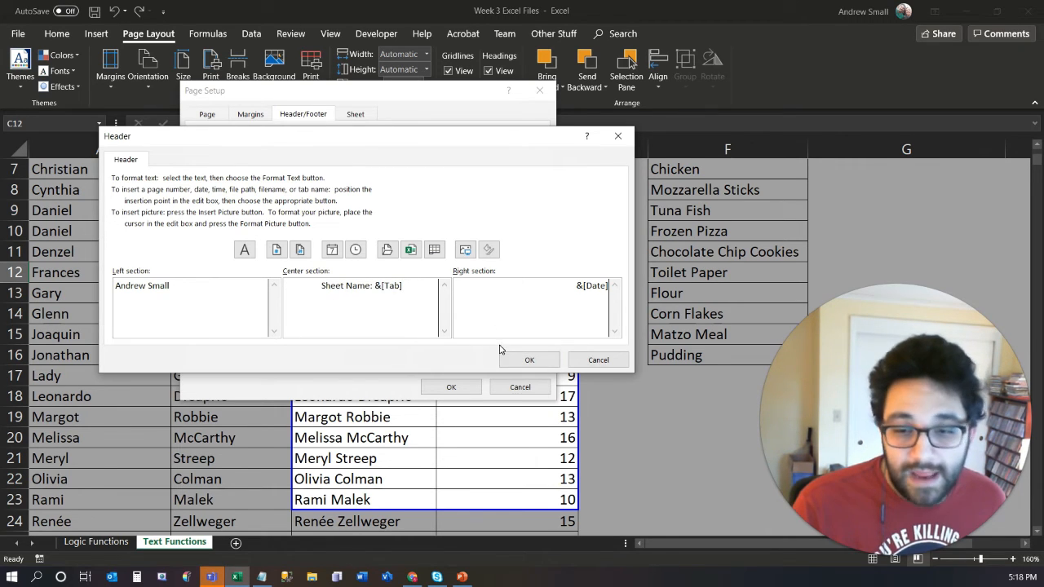
{"action": "left_click", "coordinate": [530, 360]}
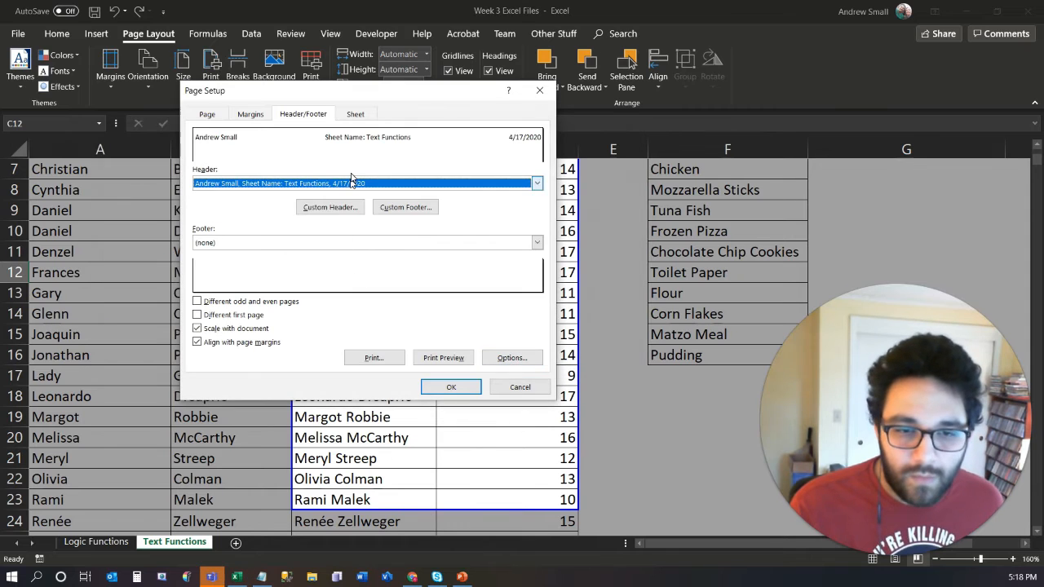
- Set the page footer to the built-in Page 1 option and check it in the print preview
{"action": "left_click", "coordinate": [537, 243]}
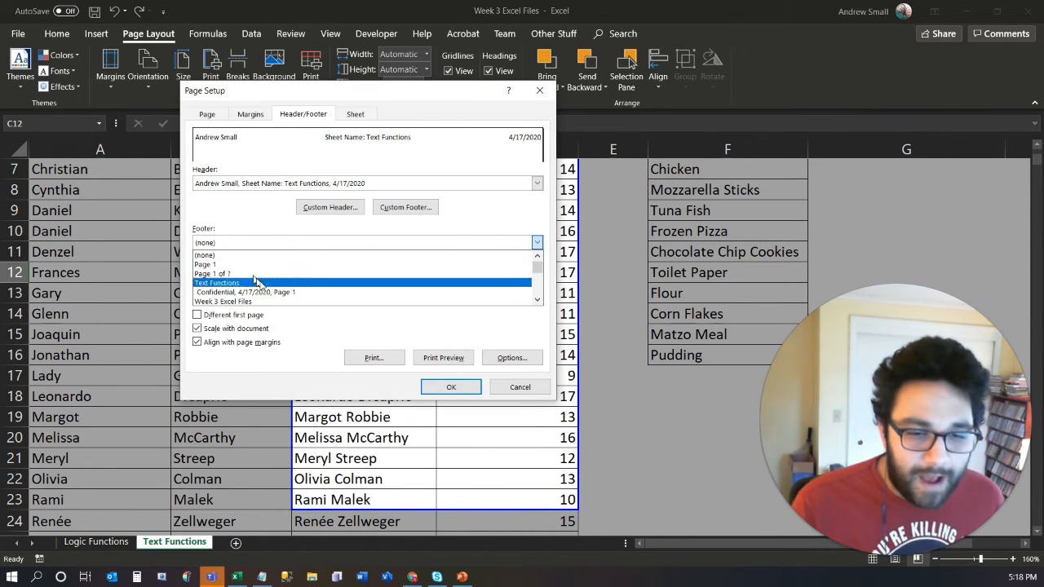
{"action": "scroll", "coordinate": [269, 282], "scroll_direction": "down", "scroll_amount": 5}
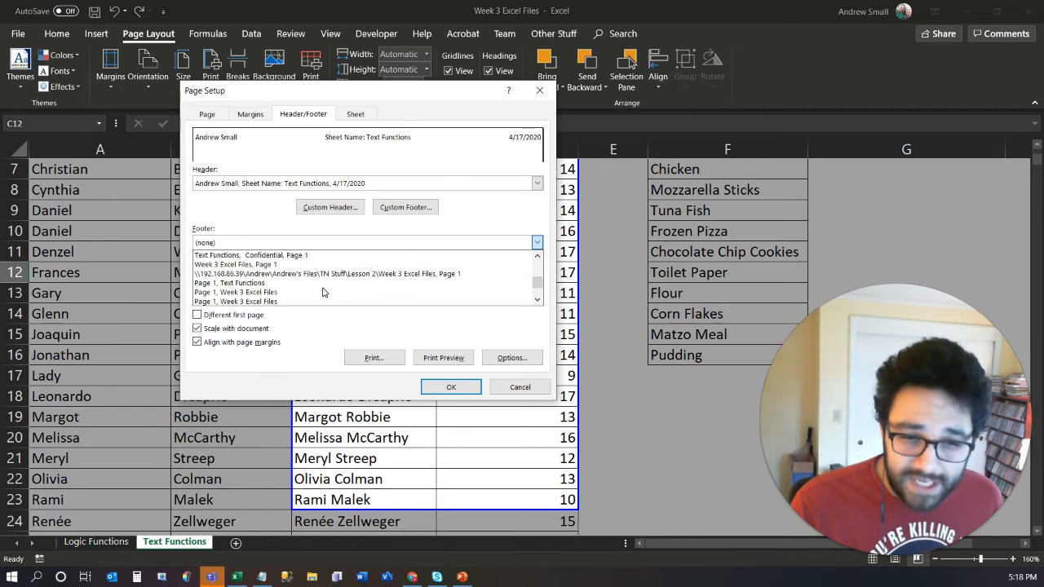
{"action": "scroll", "coordinate": [323, 292], "scroll_direction": "up", "scroll_amount": 5}
{"action": "left_click", "coordinate": [264, 230]}
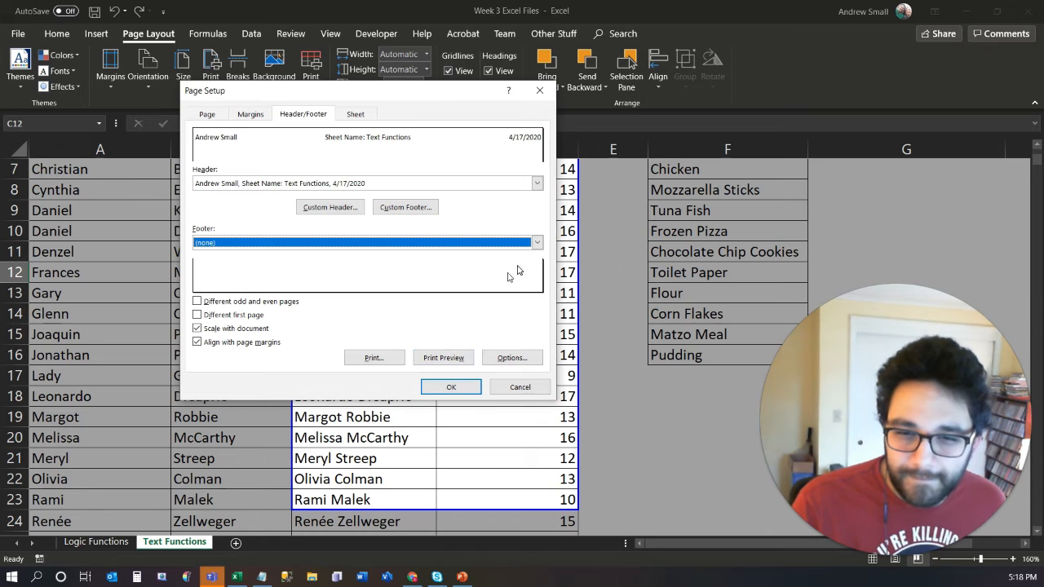
{"action": "left_click", "coordinate": [536, 242]}
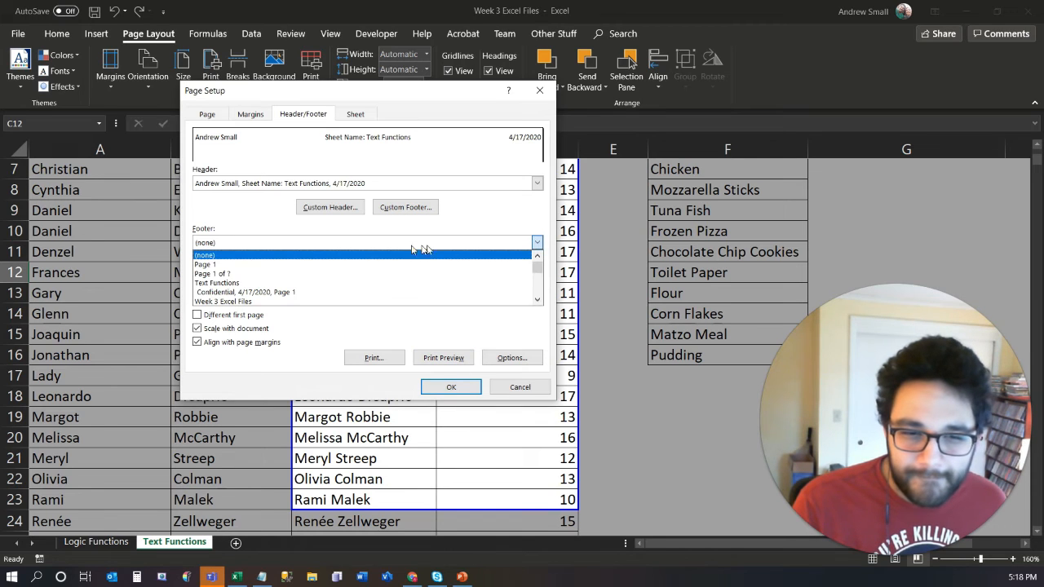
{"action": "left_click", "coordinate": [295, 265]}
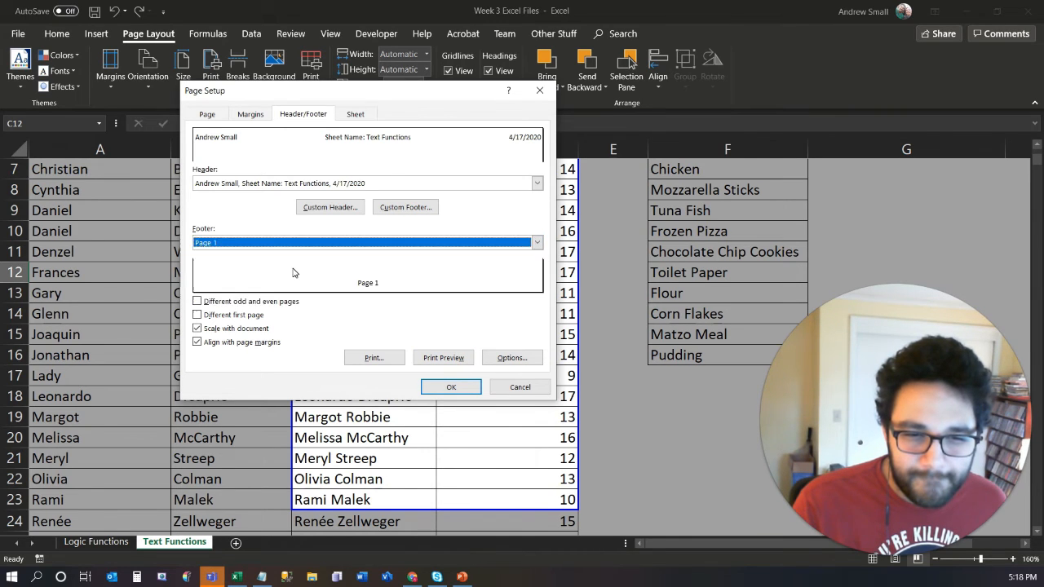
{"action": "left_click", "coordinate": [444, 360]}
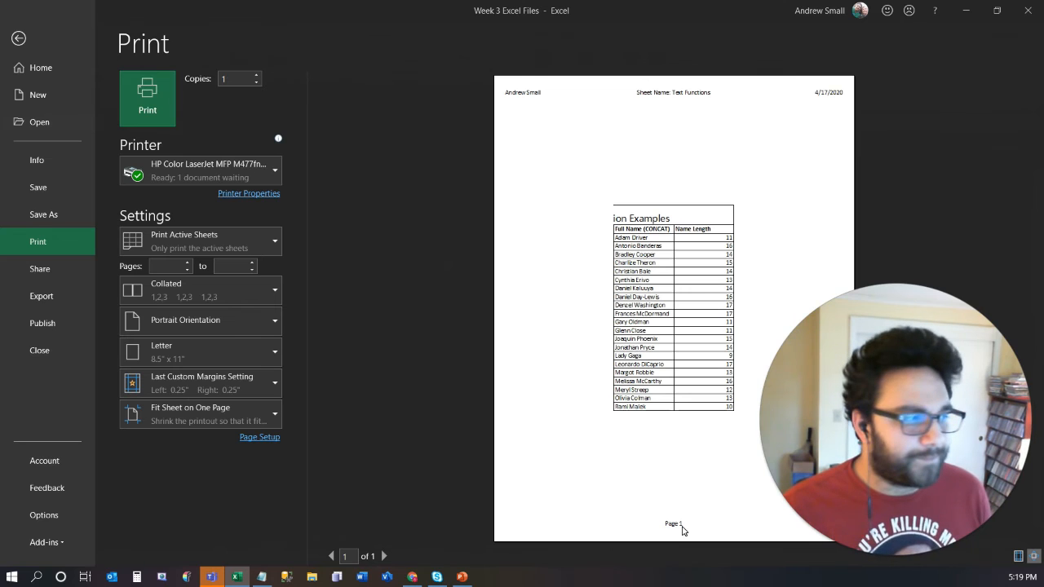
{"action": "key", "text": "Escape"}
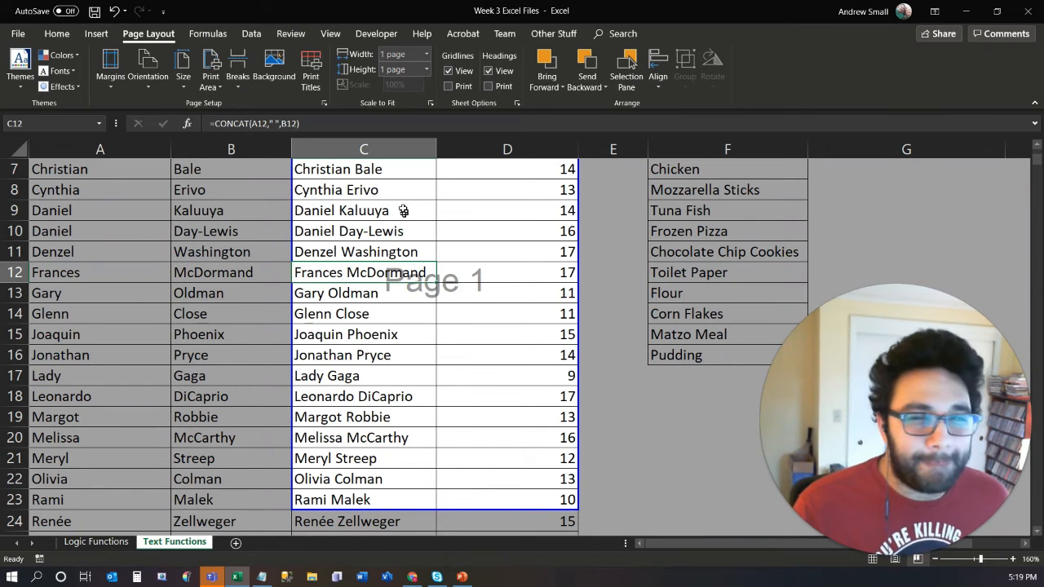
- Choose rows 1 and 2 of the Text Functions sheet as the rows to repeat at the top of printed pages
{"action": "left_click", "coordinate": [325, 102]}
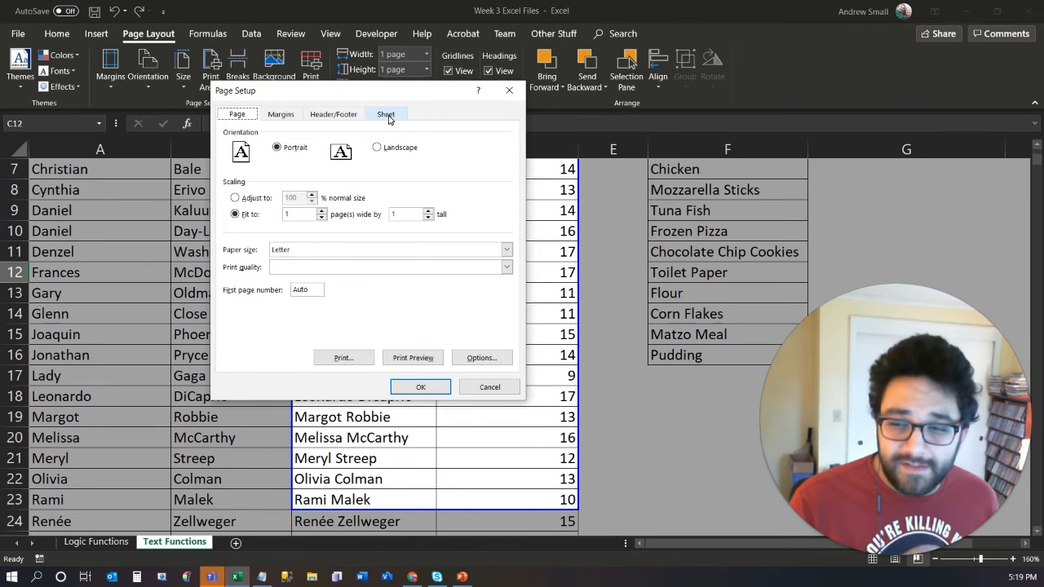
{"action": "left_click", "coordinate": [388, 113]}
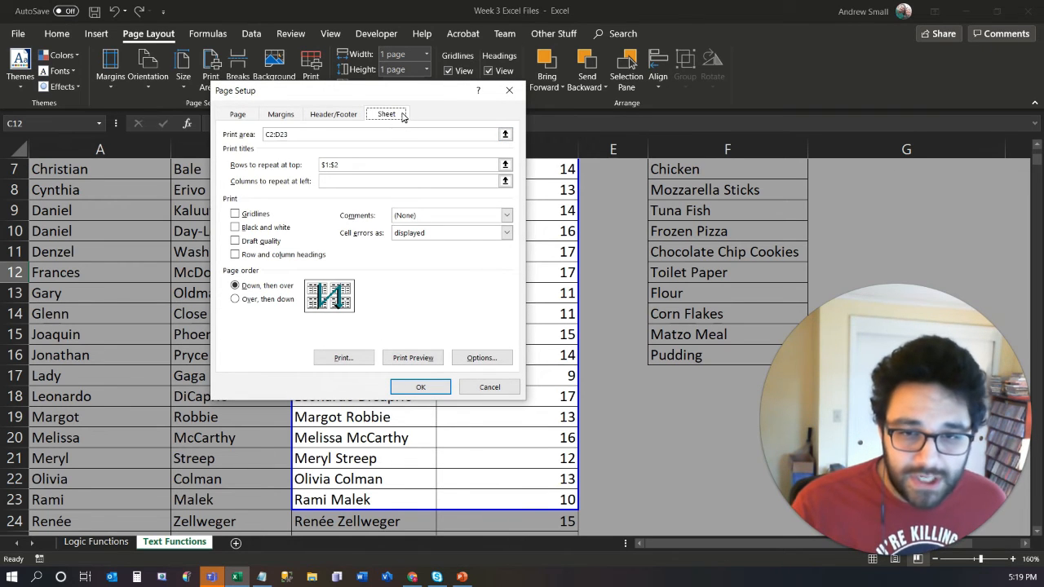
{"action": "left_click_drag", "start_coordinate": [390, 100], "coordinate": [294, 88]}
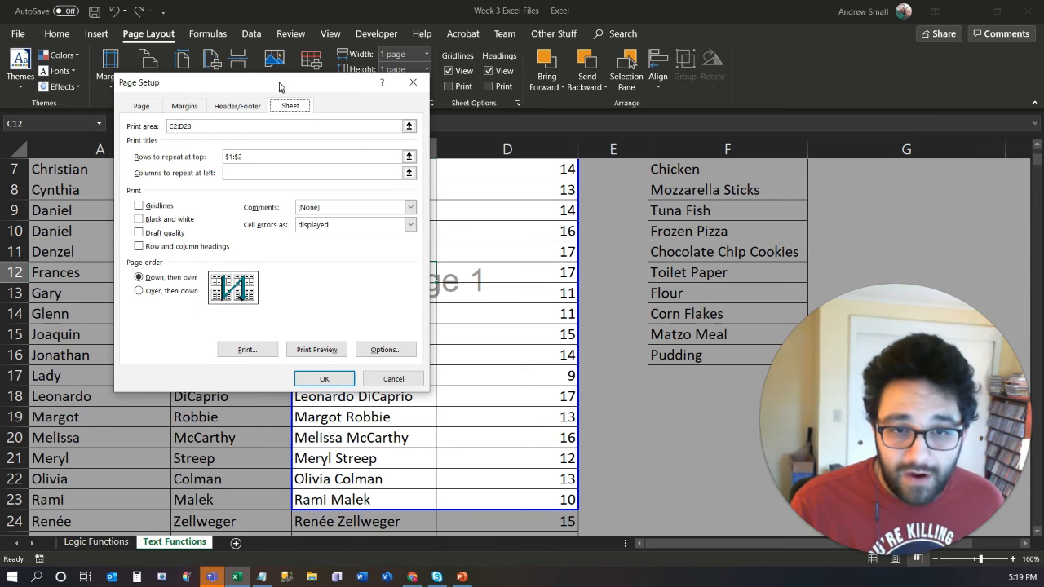
{"action": "left_click_drag", "start_coordinate": [280, 85], "coordinate": [284, 132]}
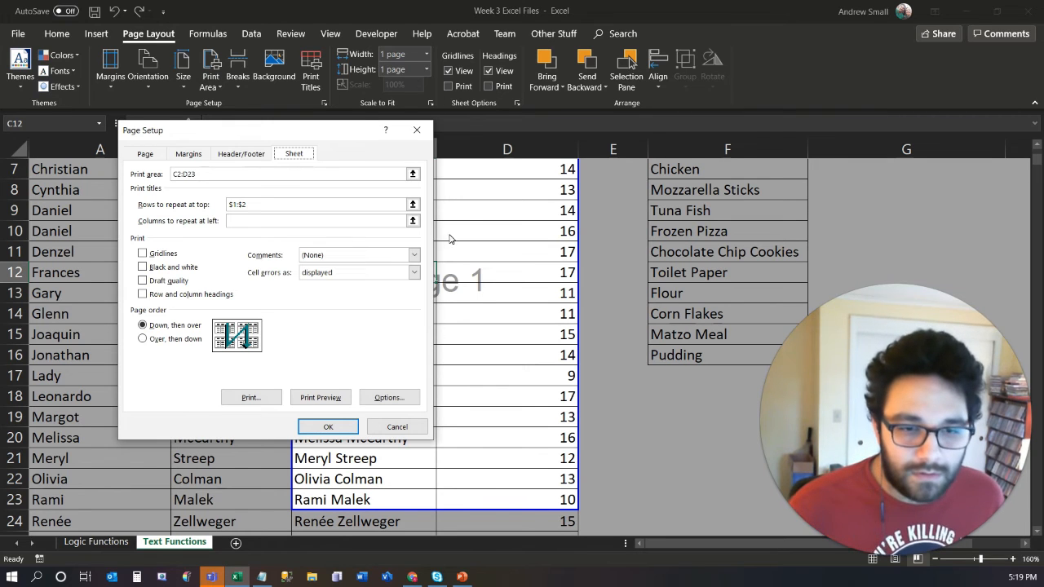
{"action": "left_click", "coordinate": [412, 204]}
{"action": "scroll", "coordinate": [4, 174], "scroll_direction": "up", "scroll_amount": 1}
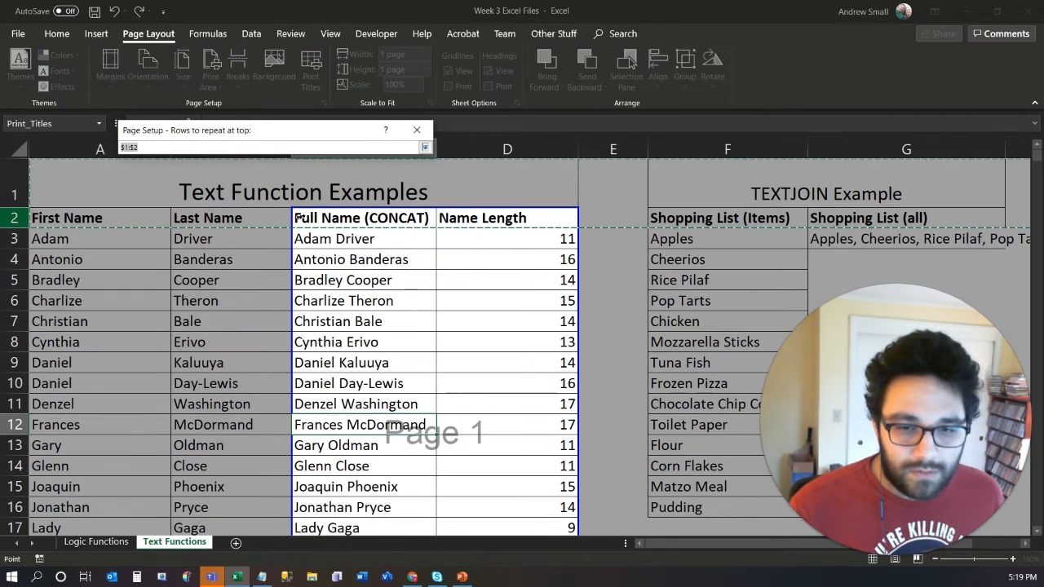
{"action": "left_click_drag", "start_coordinate": [9, 183], "coordinate": [12, 219]}
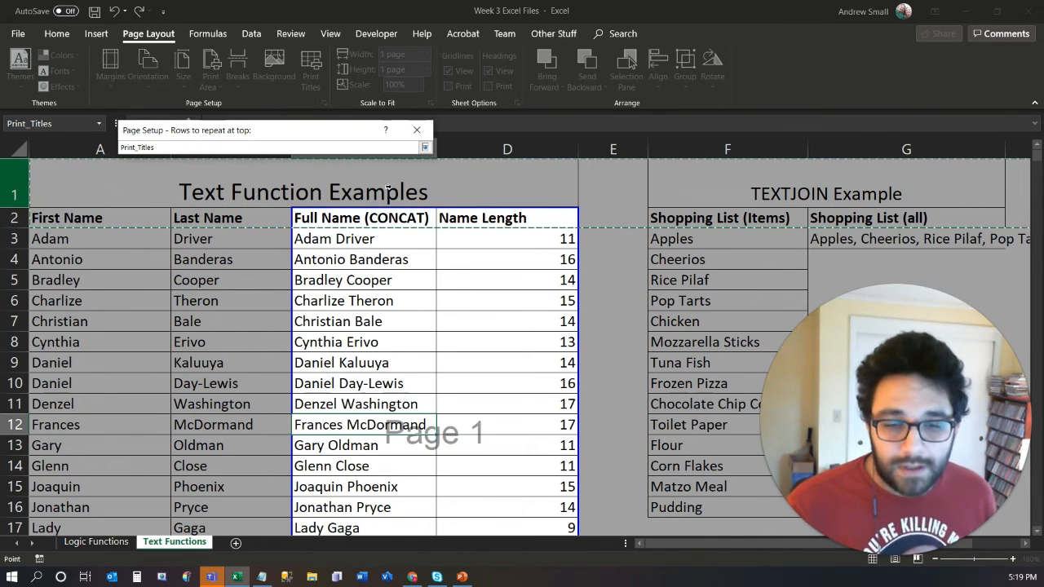
{"action": "left_click", "coordinate": [424, 147]}
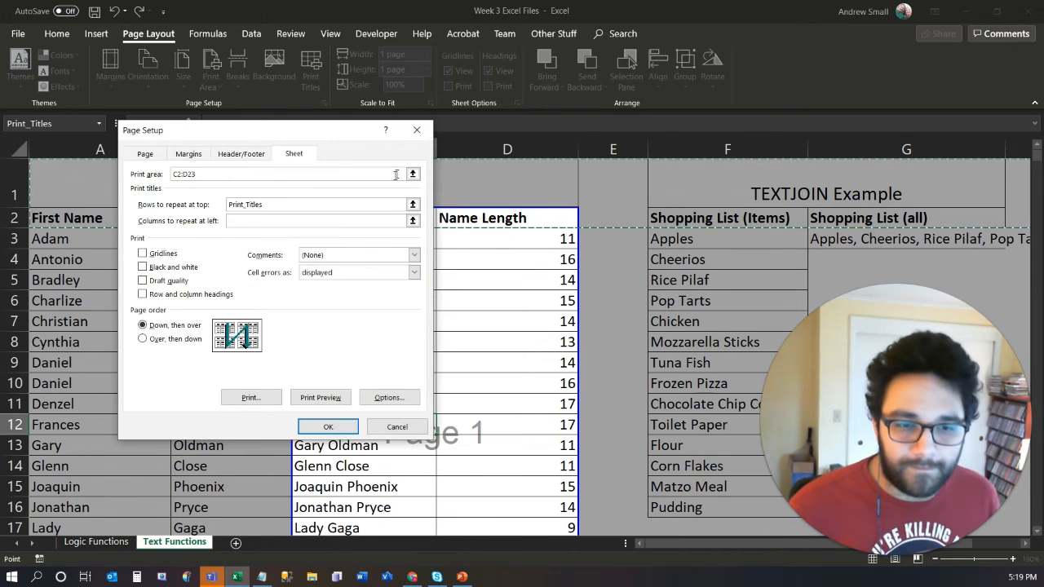
- Set the columns to repeat at the left of printed pages to $A:$B
{"action": "left_click", "coordinate": [414, 222]}
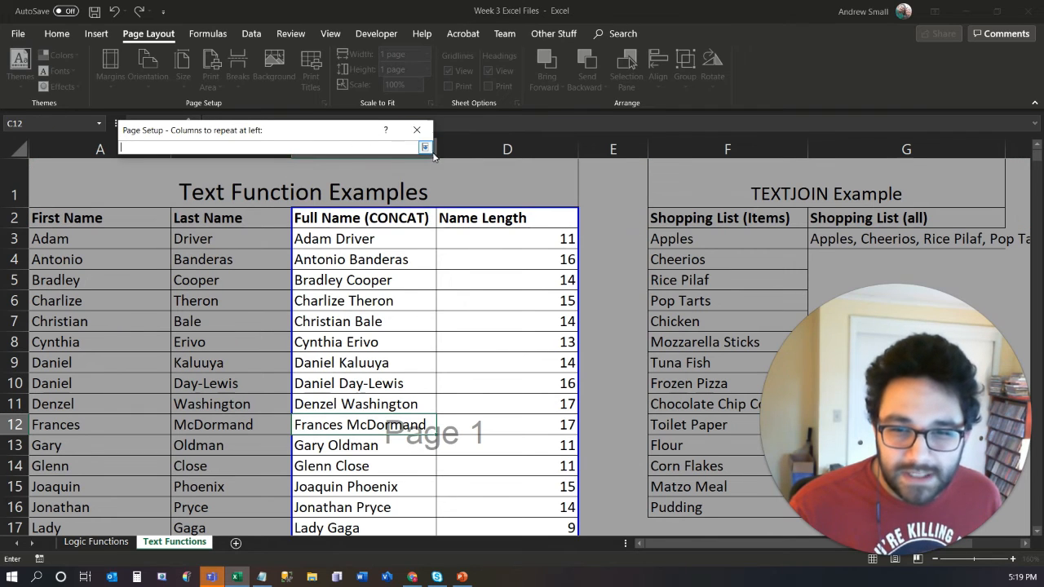
{"action": "left_click_drag", "start_coordinate": [93, 141], "coordinate": [506, 149]}
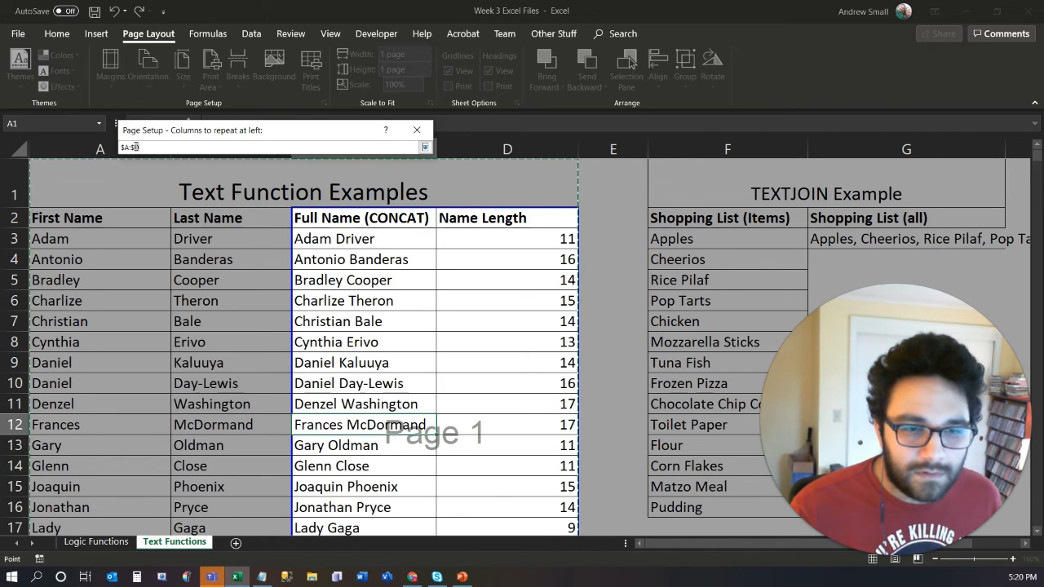
{"action": "key", "text": "BackSpace"}
{"action": "type", "text": "B"}
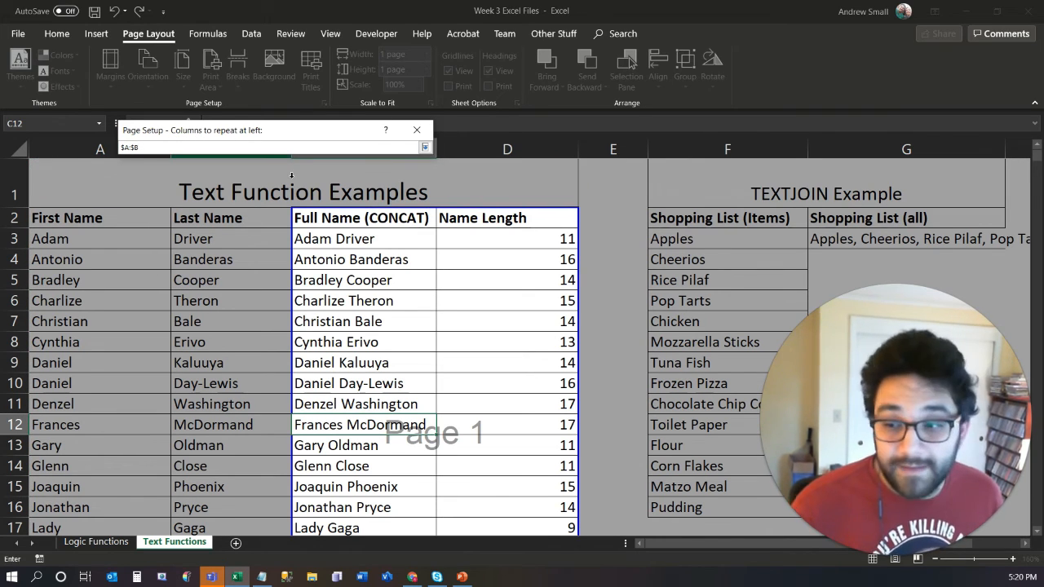
{"action": "key", "text": "Return"}
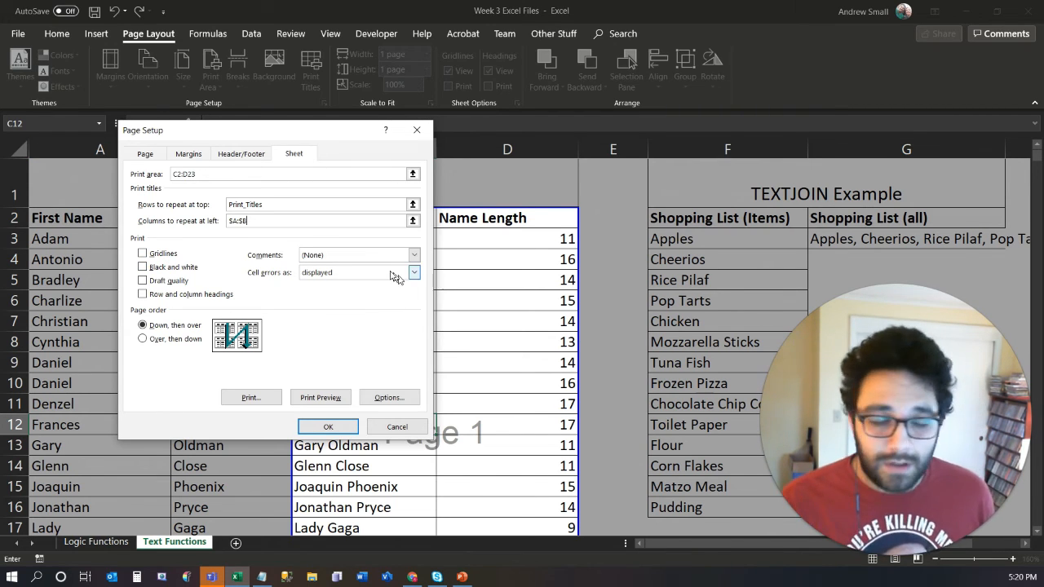
- Turn on printing of gridlines and of row and column headings, and open the print preview
{"action": "left_click", "coordinate": [159, 258]}
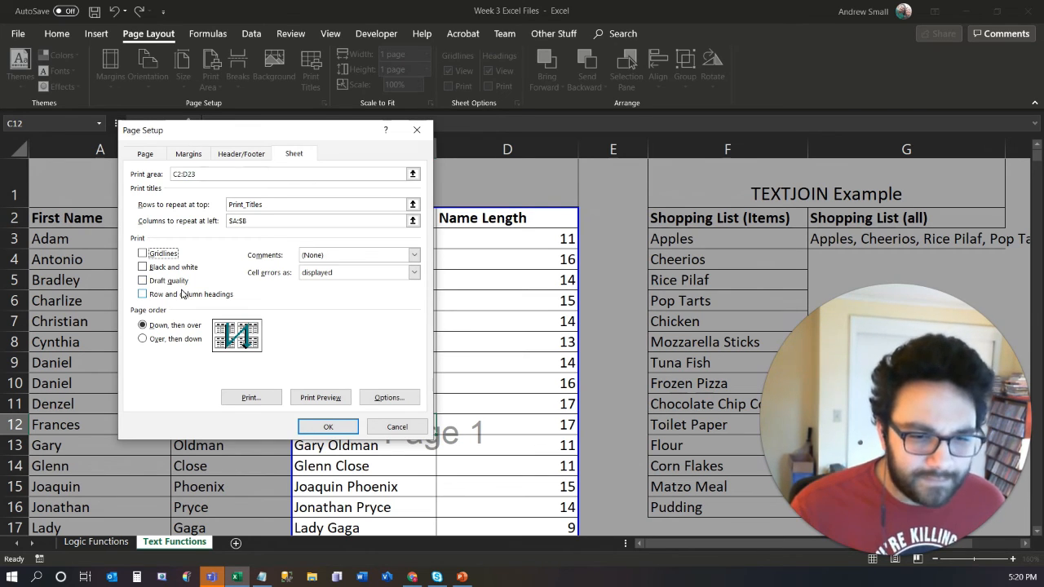
{"action": "left_click", "coordinate": [179, 297]}
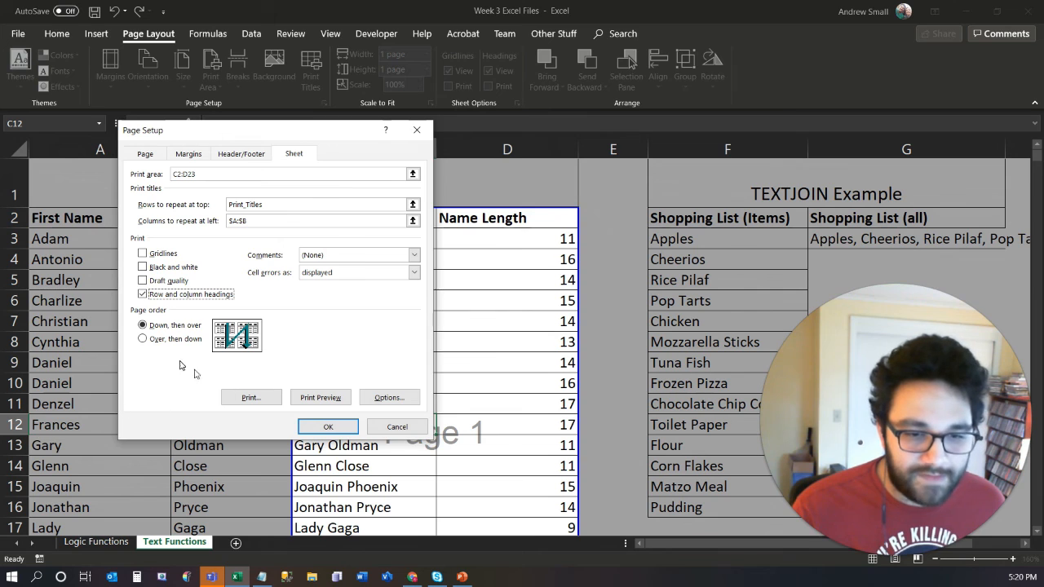
{"action": "left_click", "coordinate": [164, 254]}
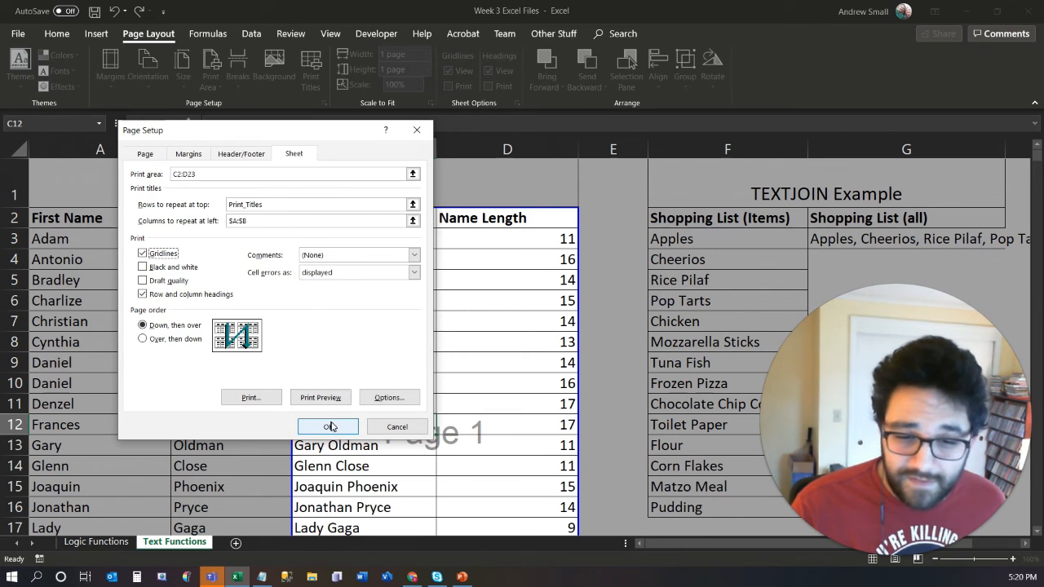
{"action": "left_click", "coordinate": [321, 398]}
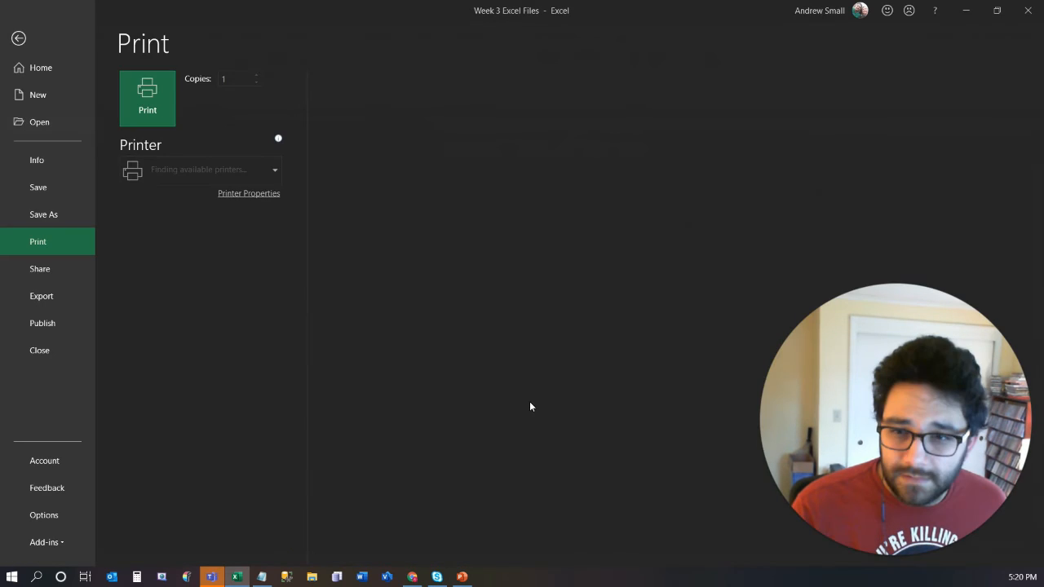